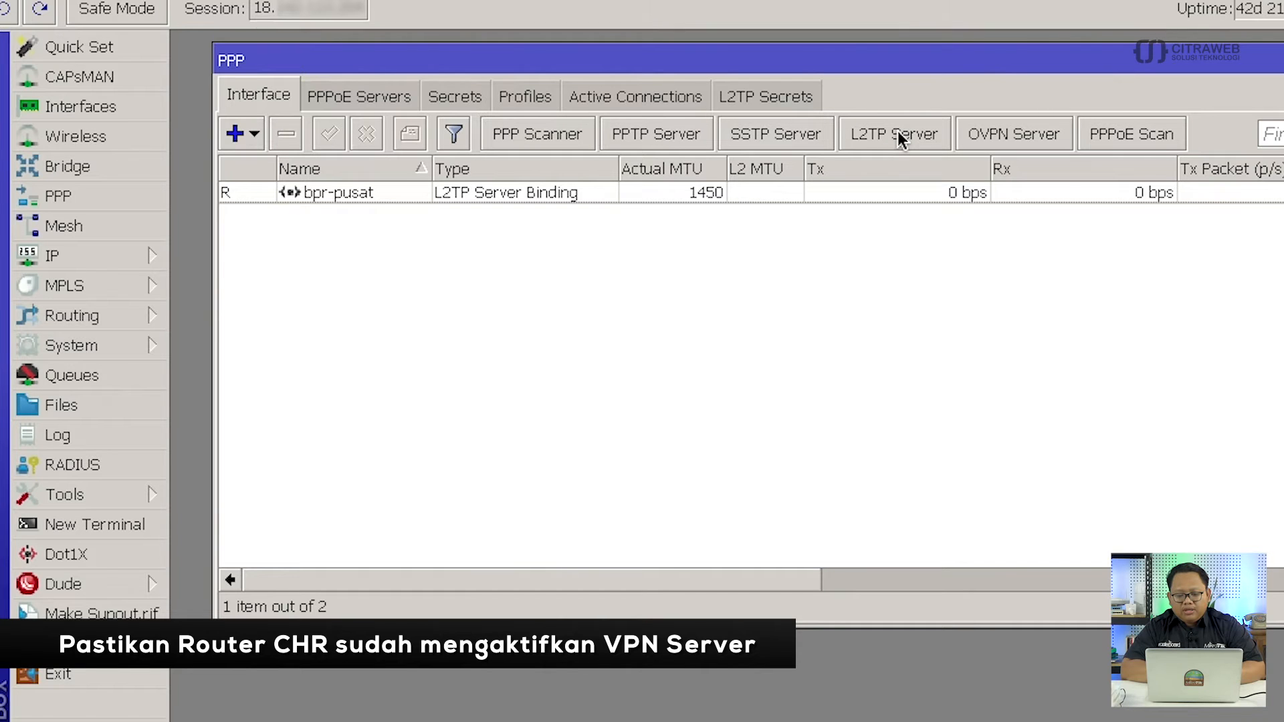
Check that the L2TP Server is enabled with Use IPsec, then bring up the PPP Secrets list.
left_click(897, 131)
left_click_drag(787, 145, 650, 57)
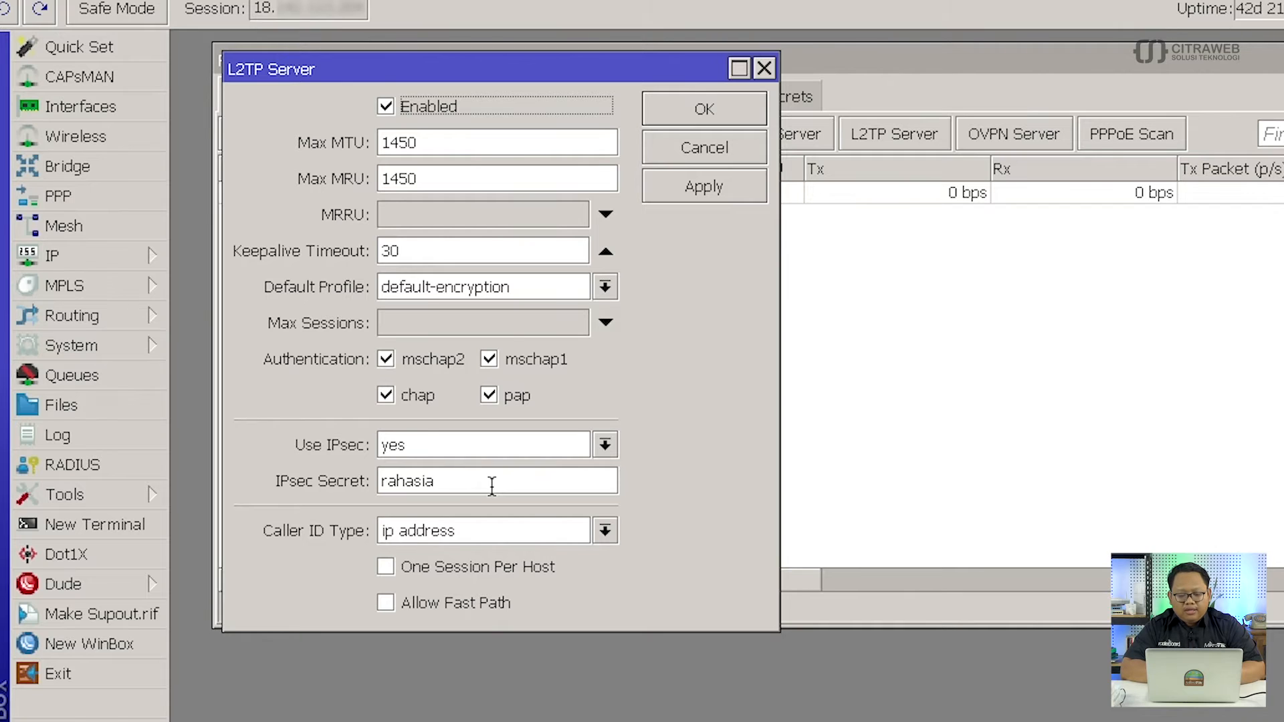
left_click(764, 69)
left_click(484, 97)
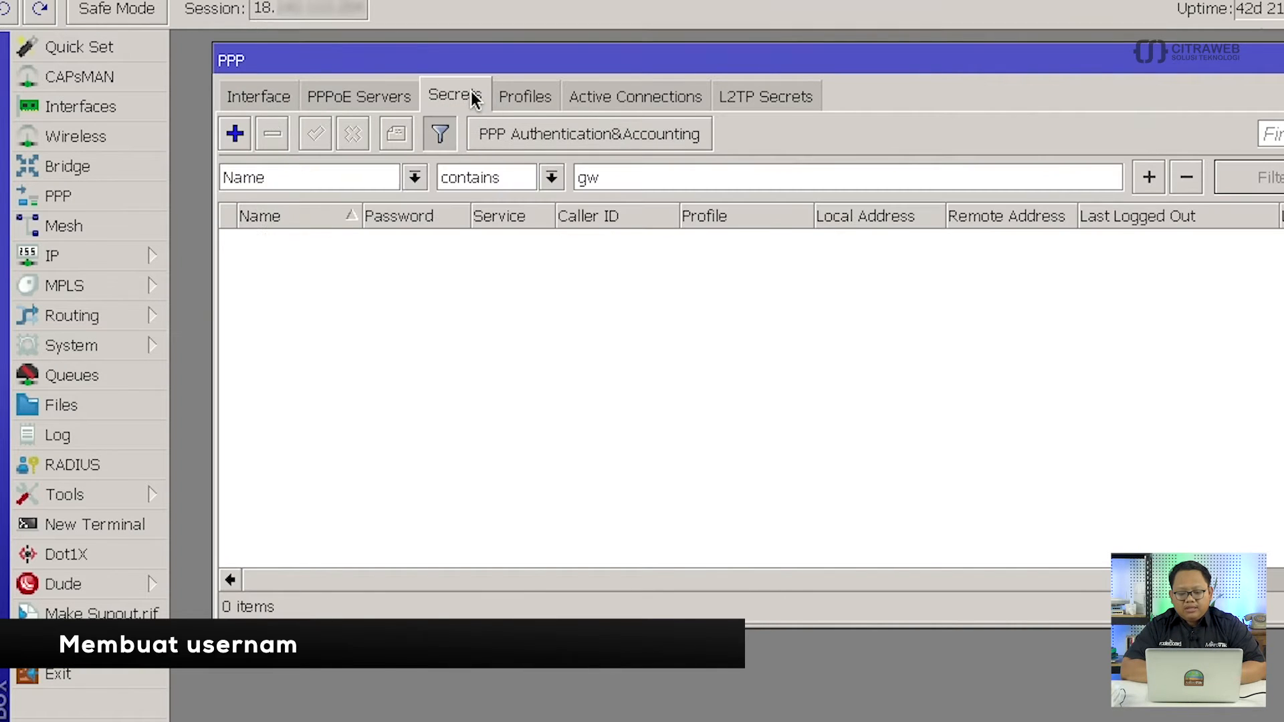
Start a new PPP secret named ccr-gw and enter its password.
left_click(236, 135)
left_click_drag(500, 181, 360, 59)
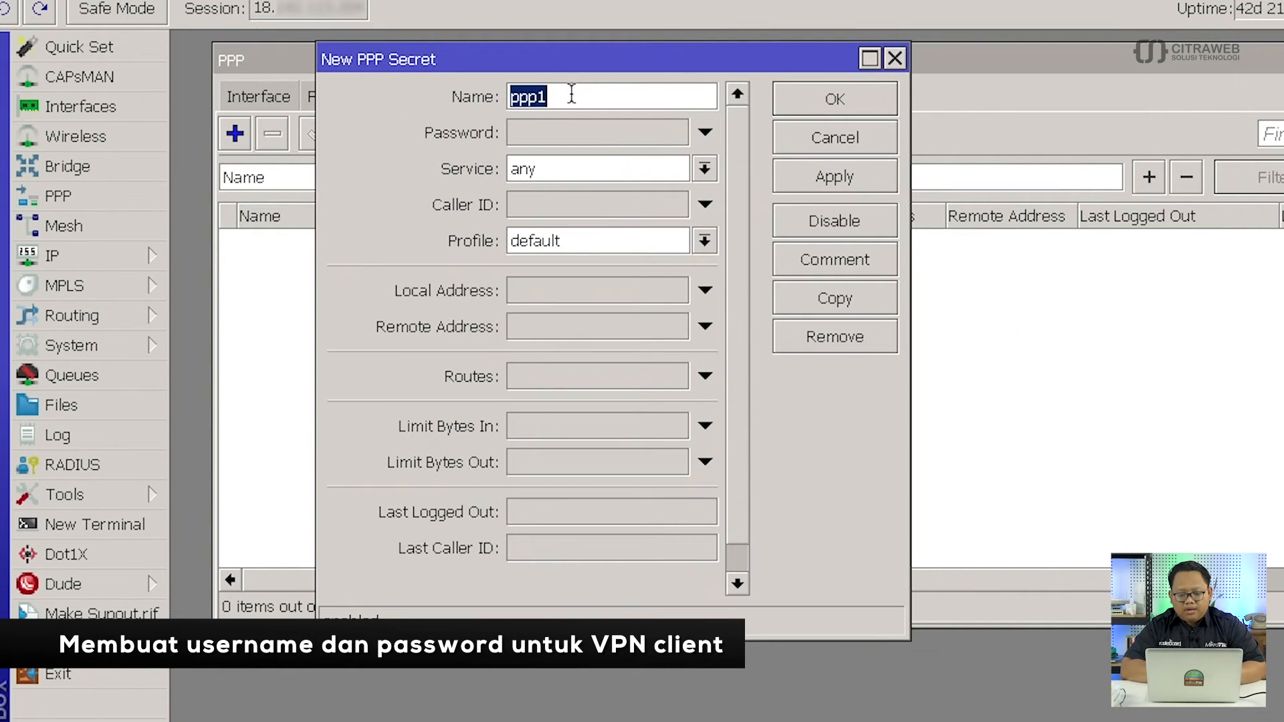
type("ccr")
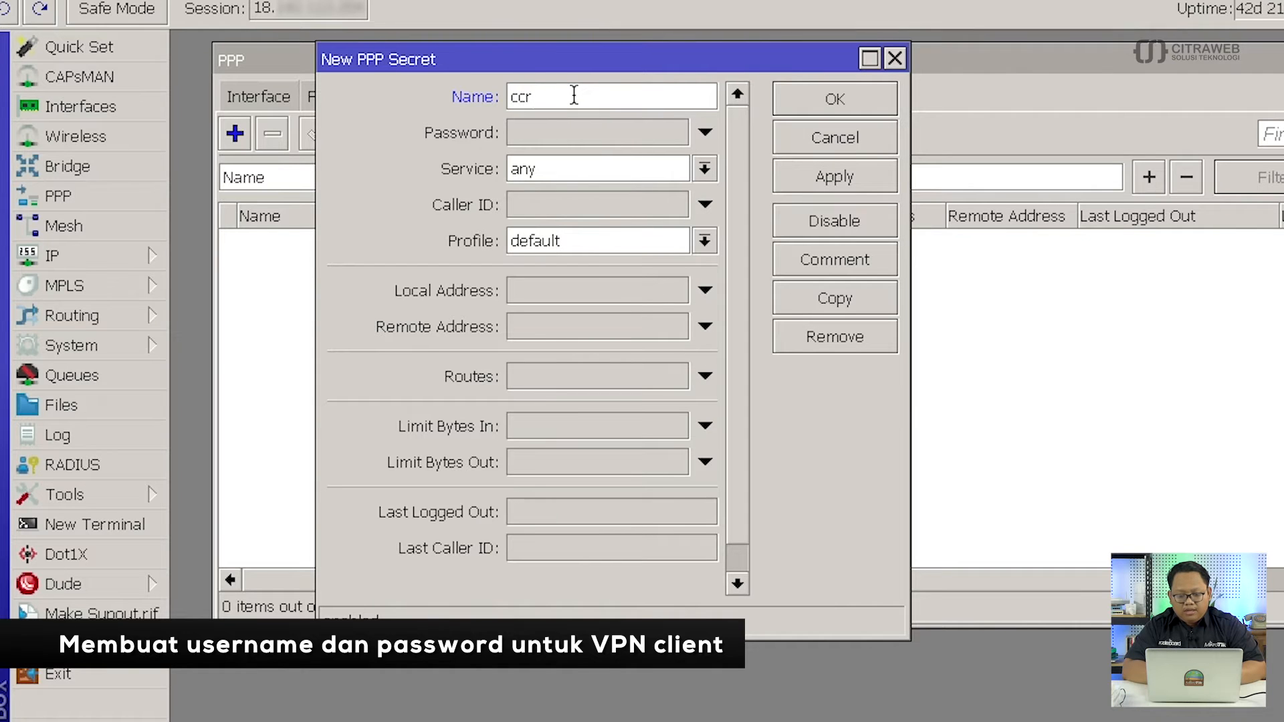
type("-gw")
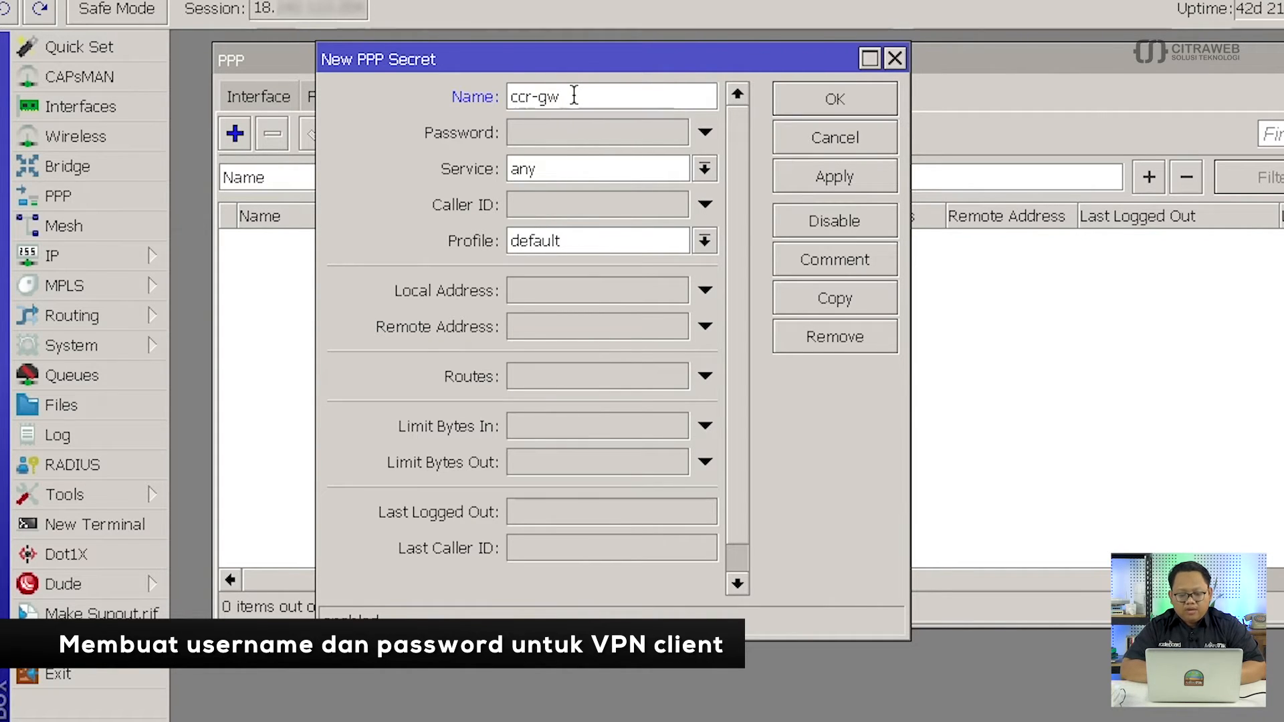
left_click(578, 131)
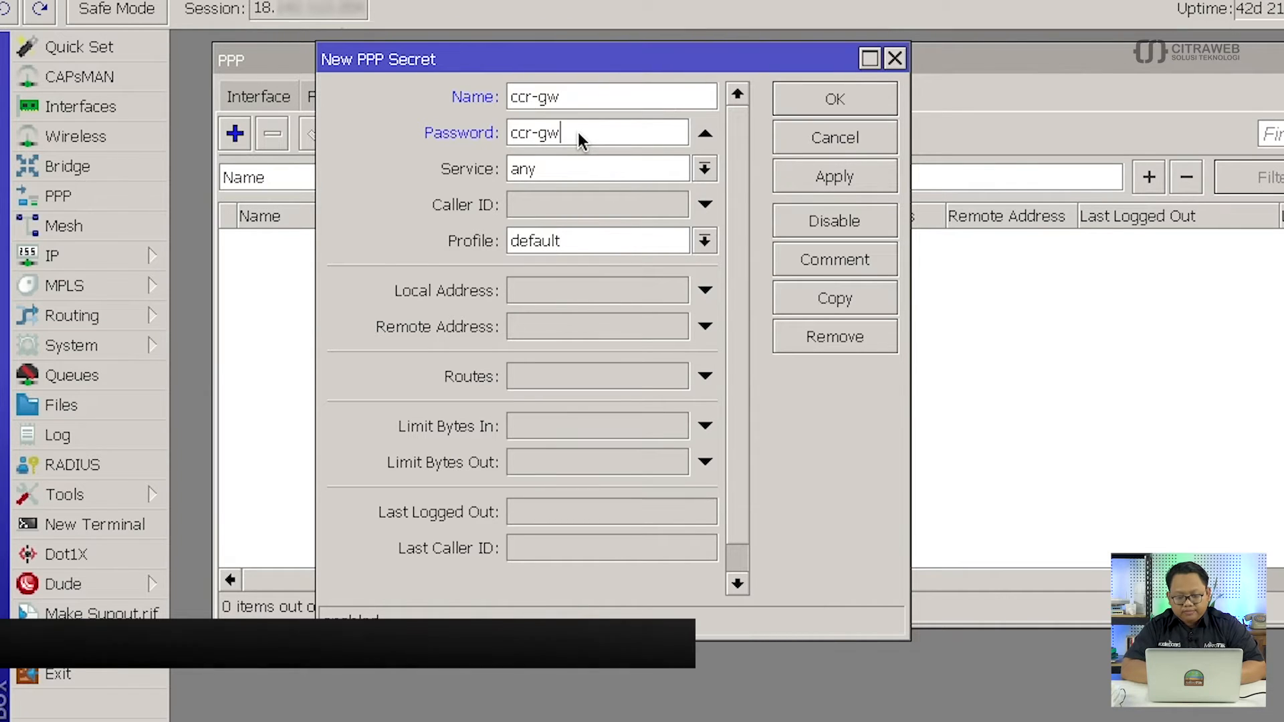
Give the secret service l2tp, profile default-encryption, local 10.1.1.1, remote 10.1.1.2, and save it.
left_click(611, 167)
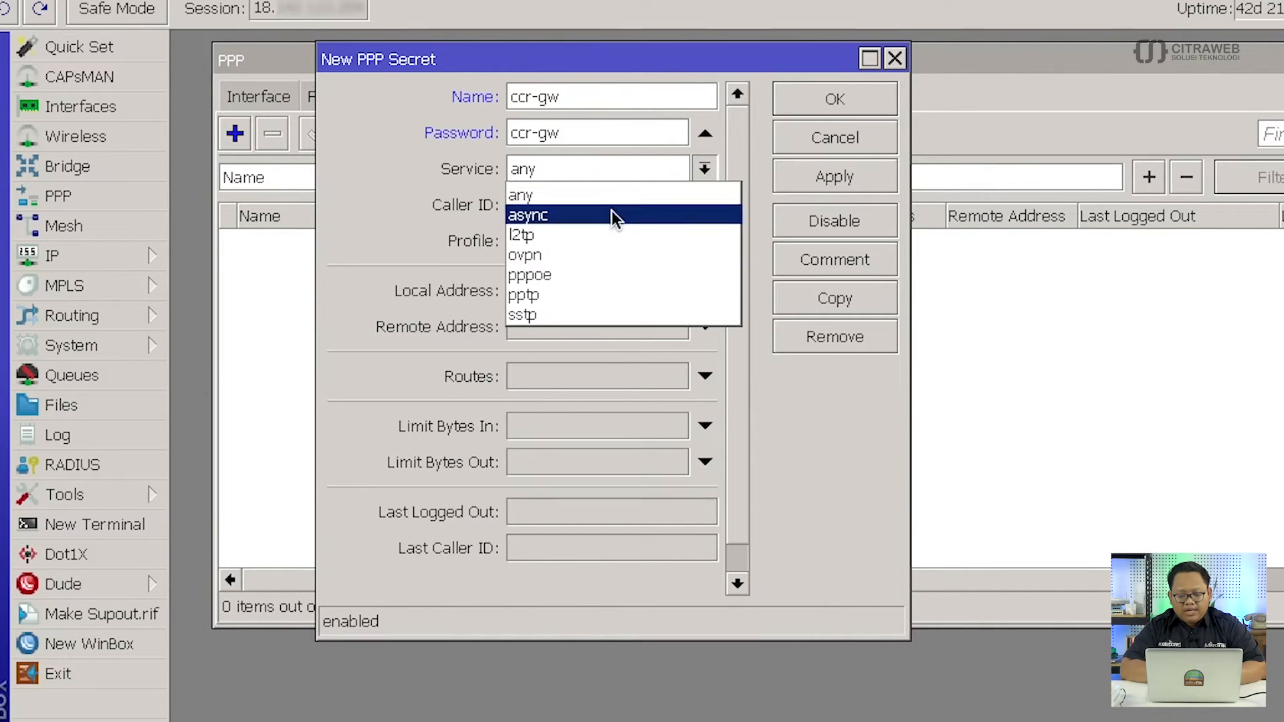
left_click(609, 234)
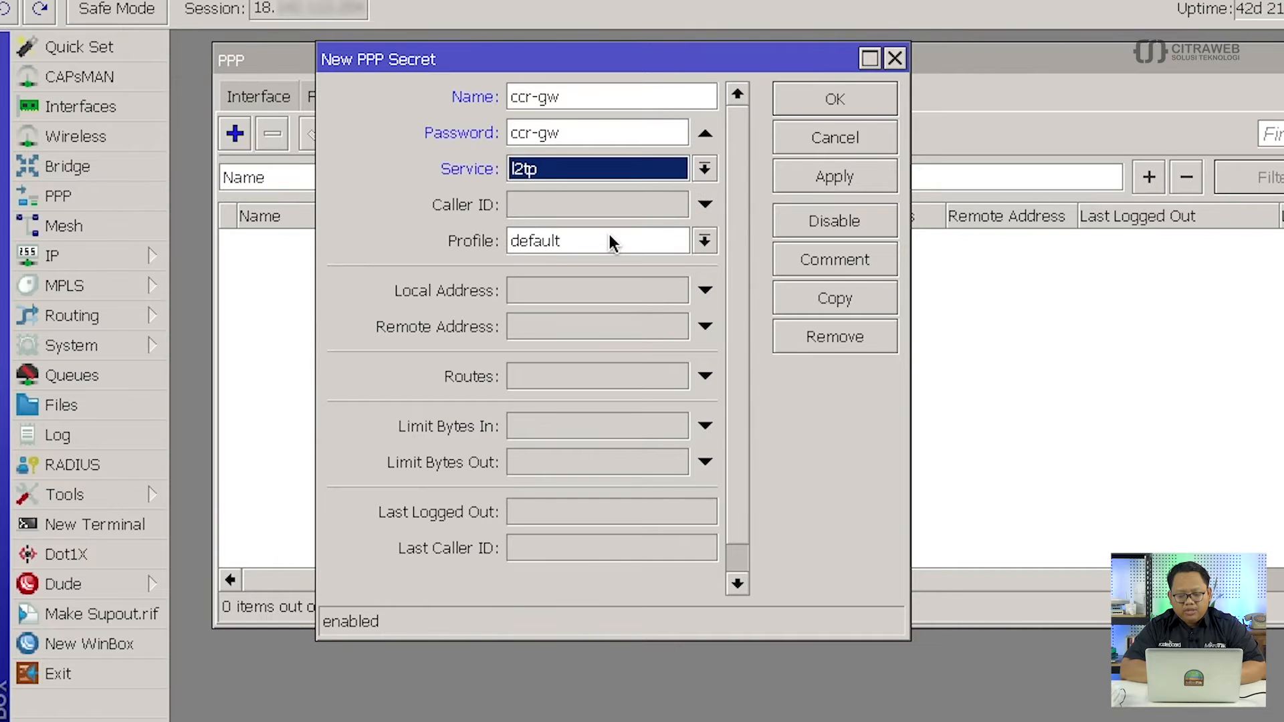
left_click(677, 242)
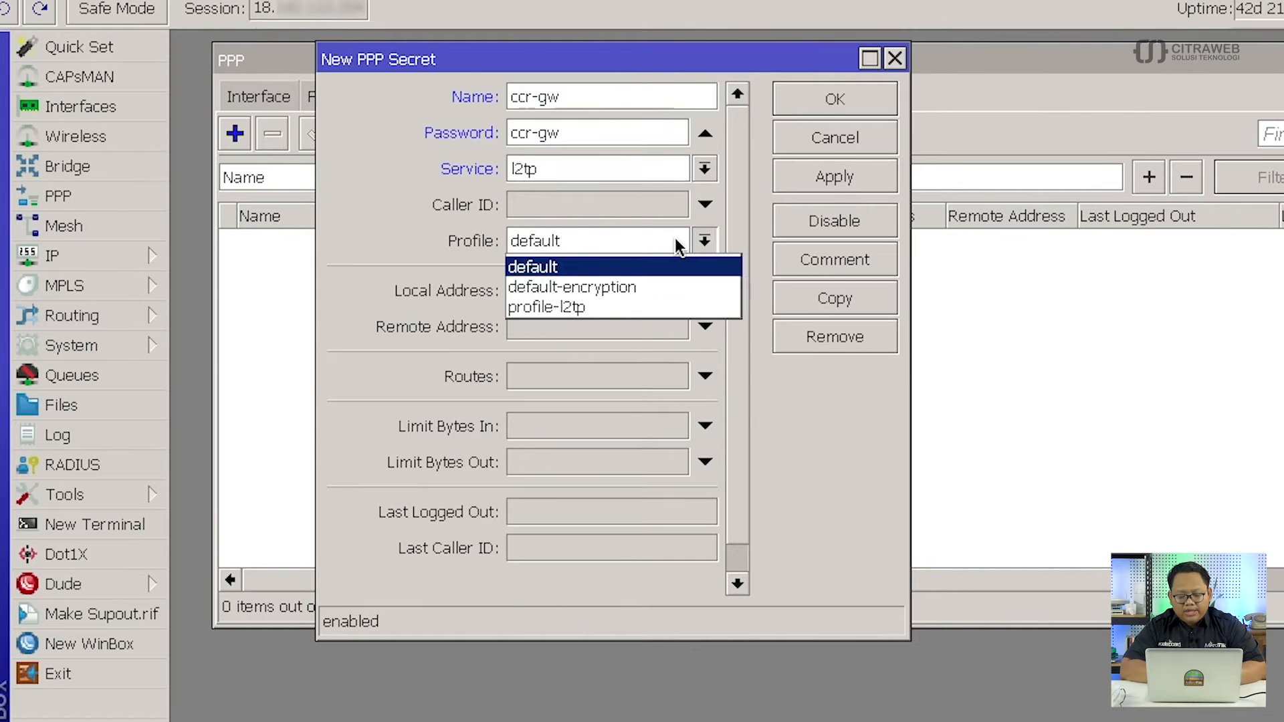
left_click(661, 284)
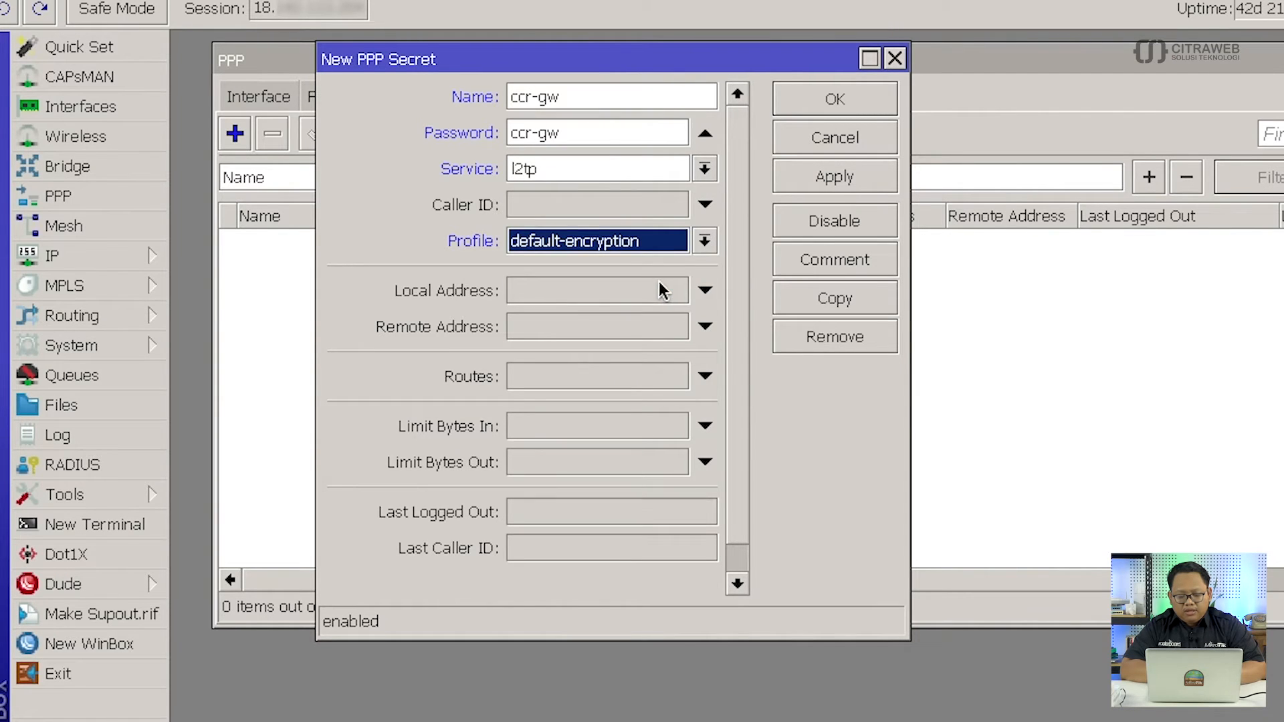
left_click(655, 292)
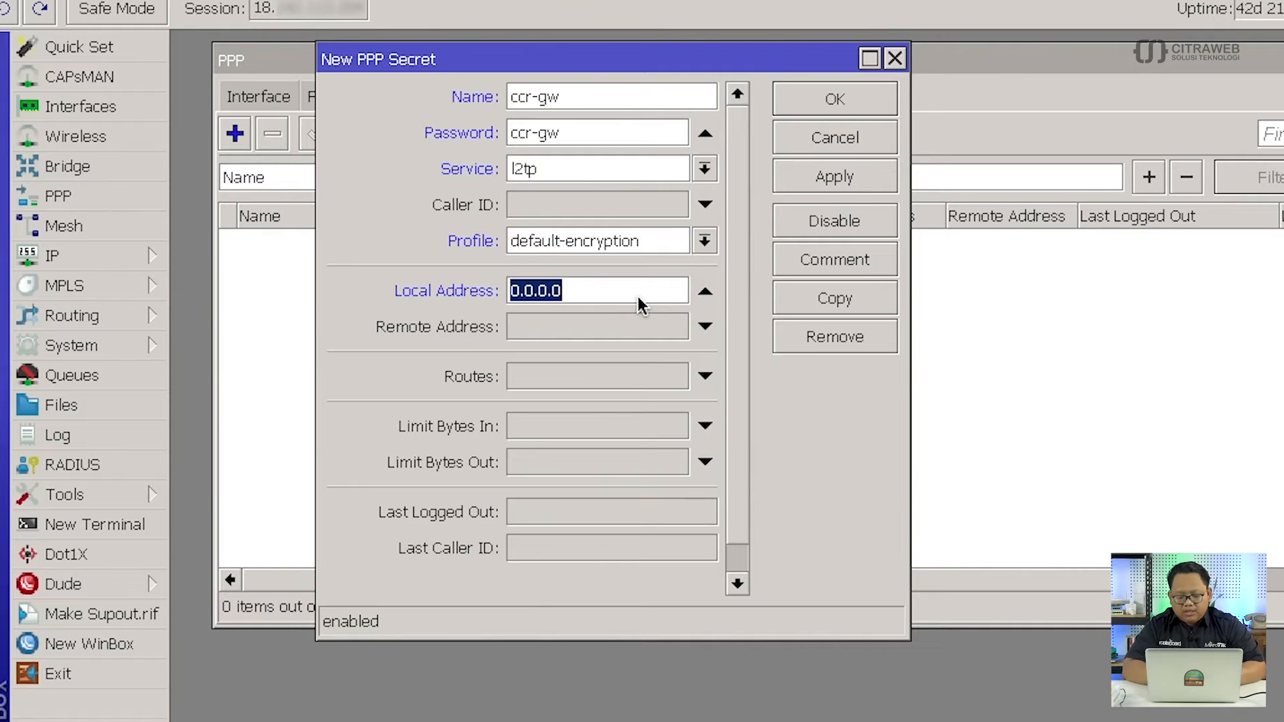
type("10.1.1.1")
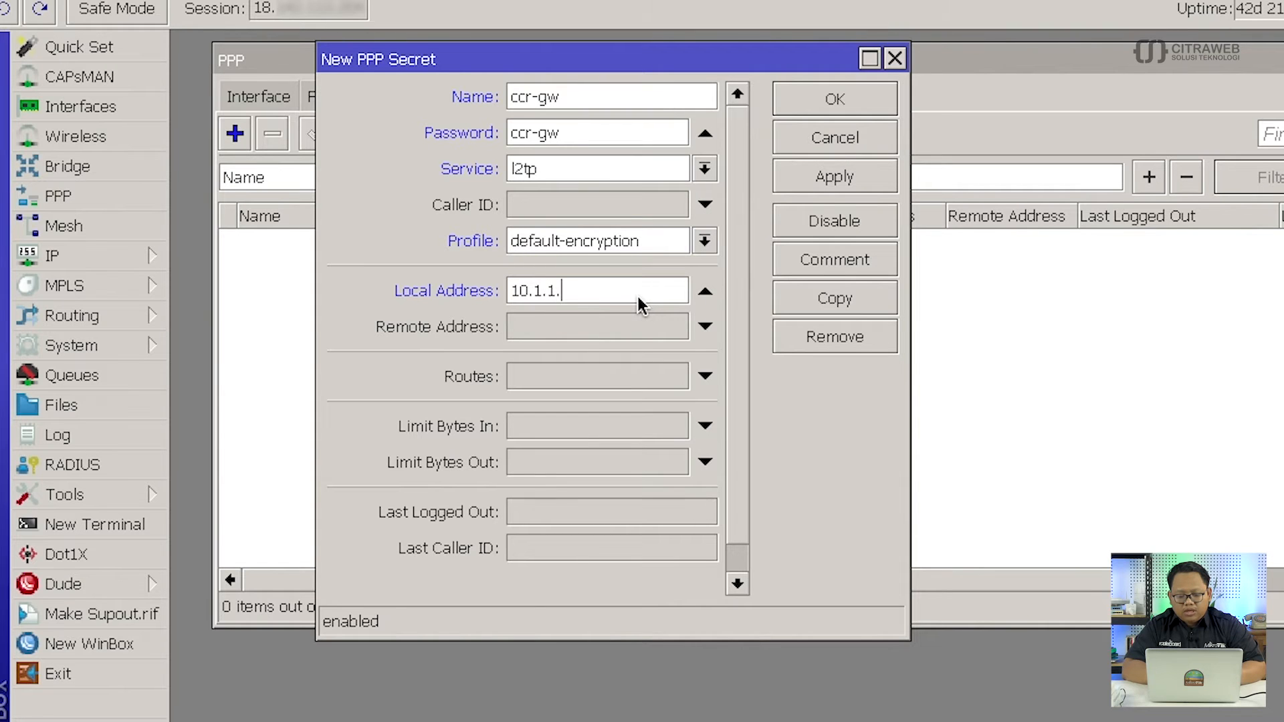
left_click(639, 330)
type("1")
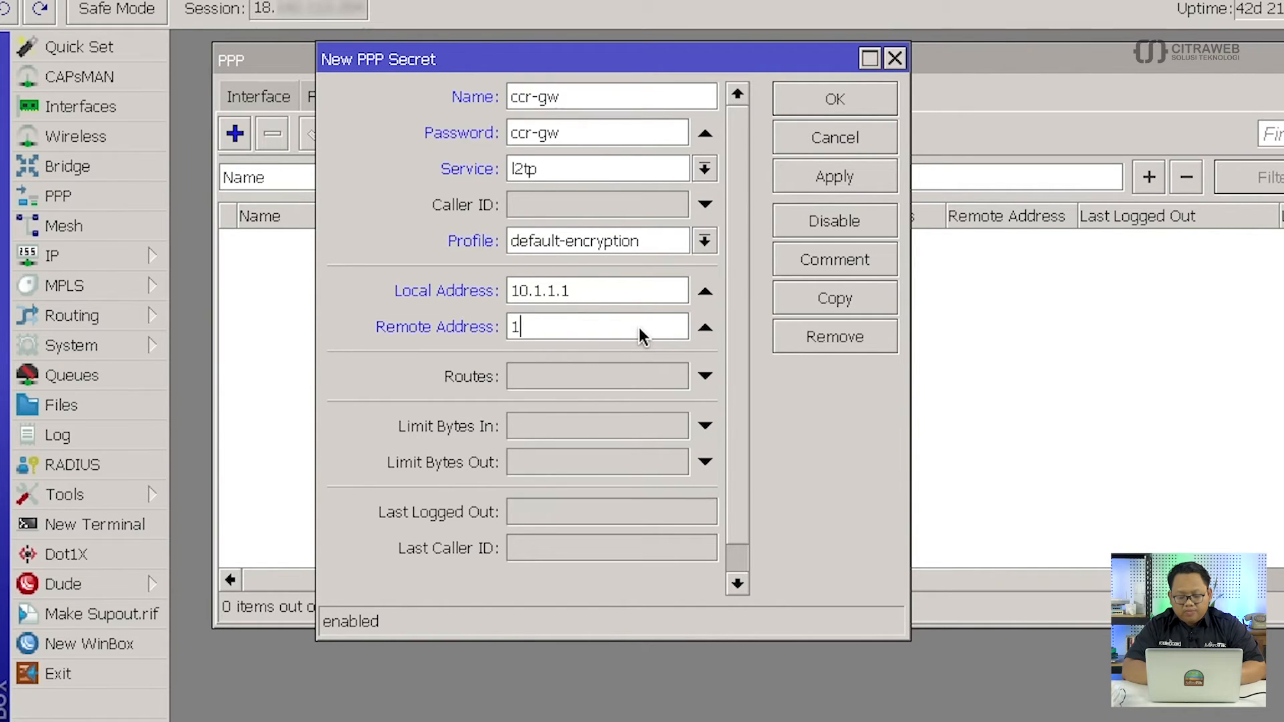
type("0.1.1.2")
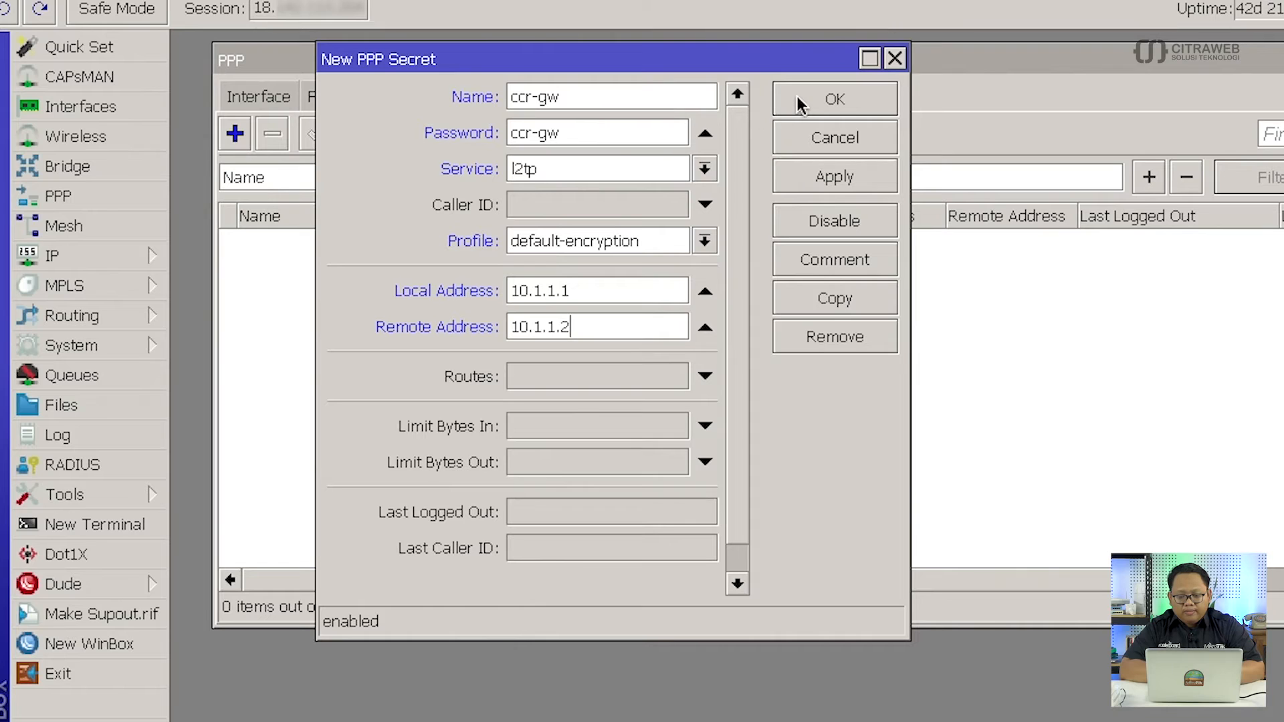
left_click(824, 101)
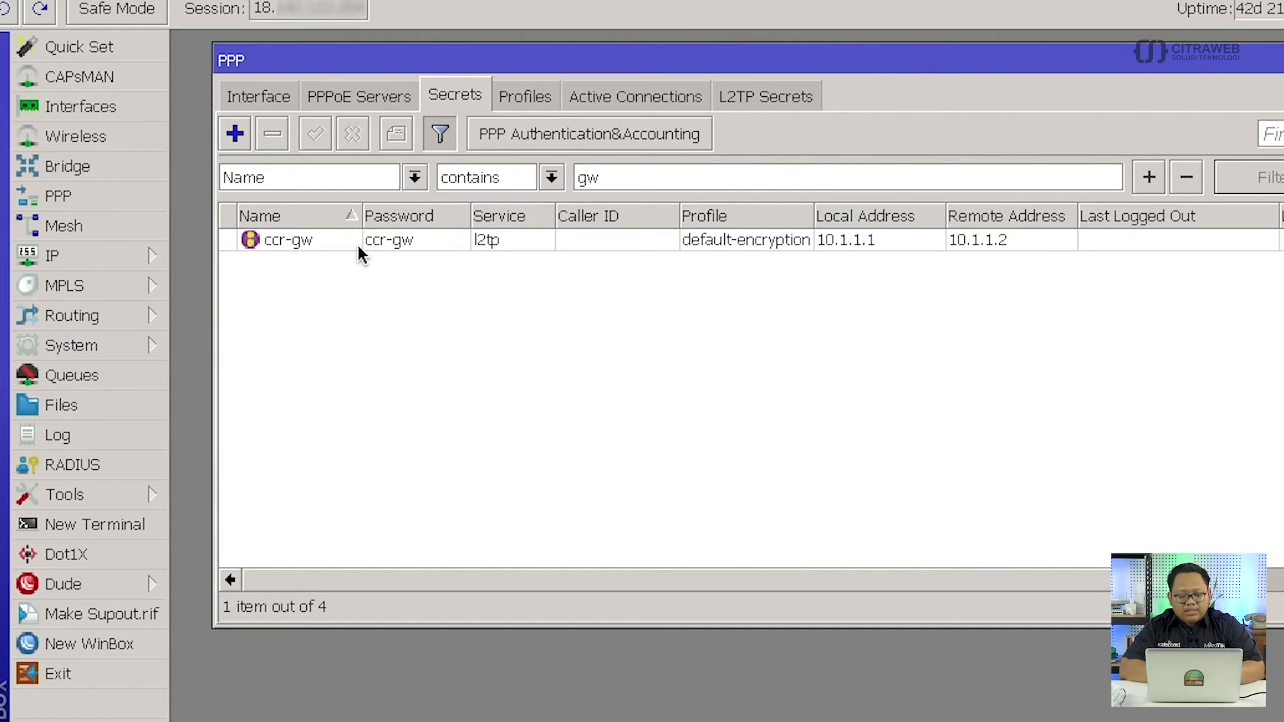
Add an L2TP Server Binding named ccrgwA for user ccr-gw, then close the PPP window.
left_click(270, 91)
left_click(254, 137)
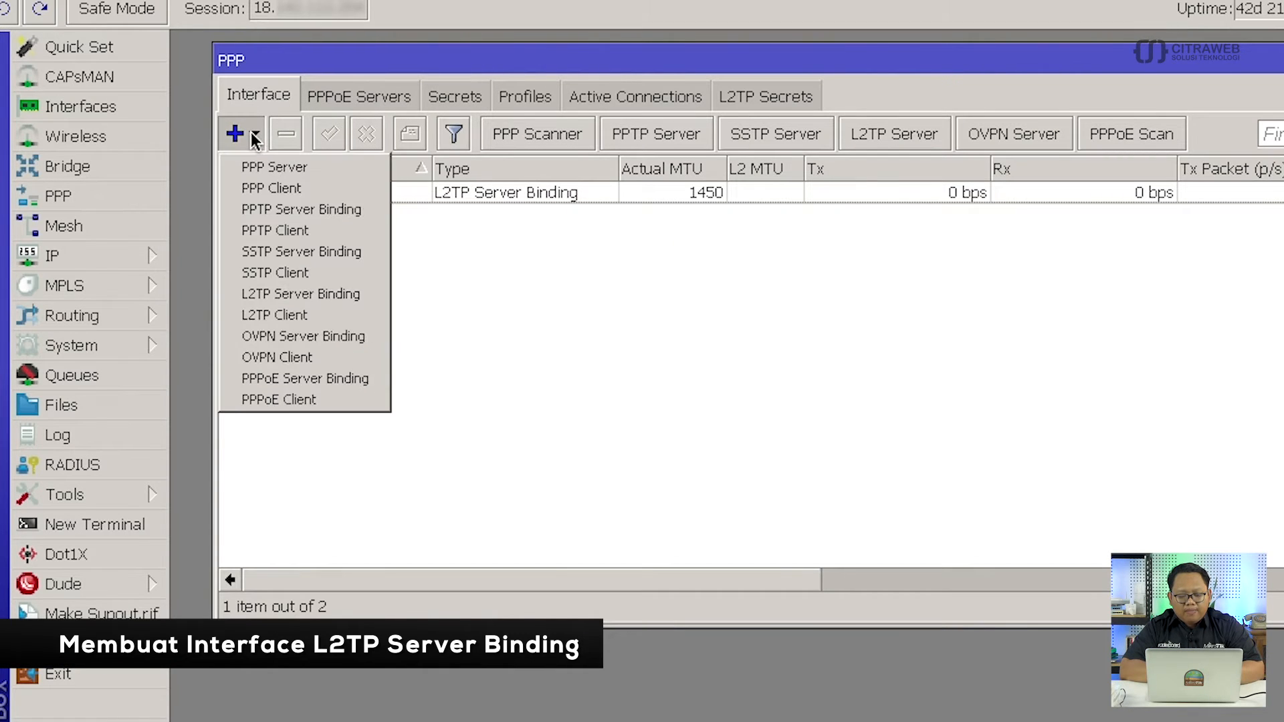
left_click(322, 295)
left_click_drag(440, 94, 391, 162)
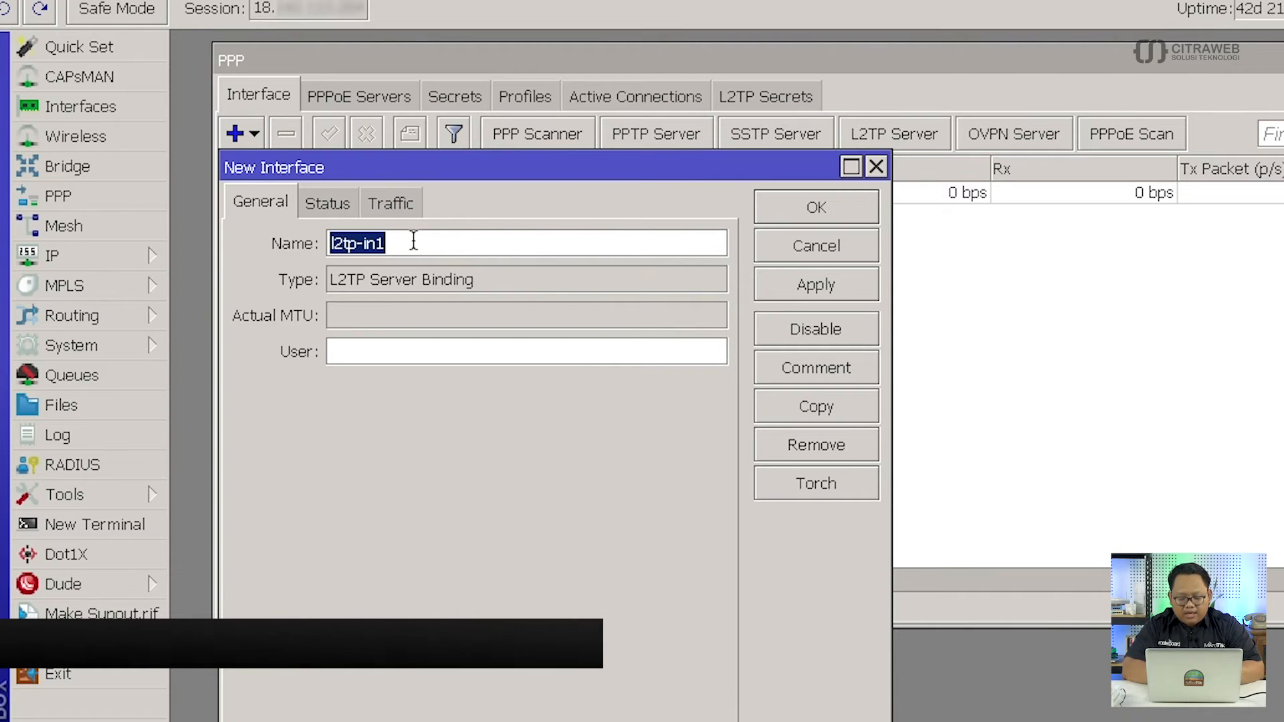
type("ccr")
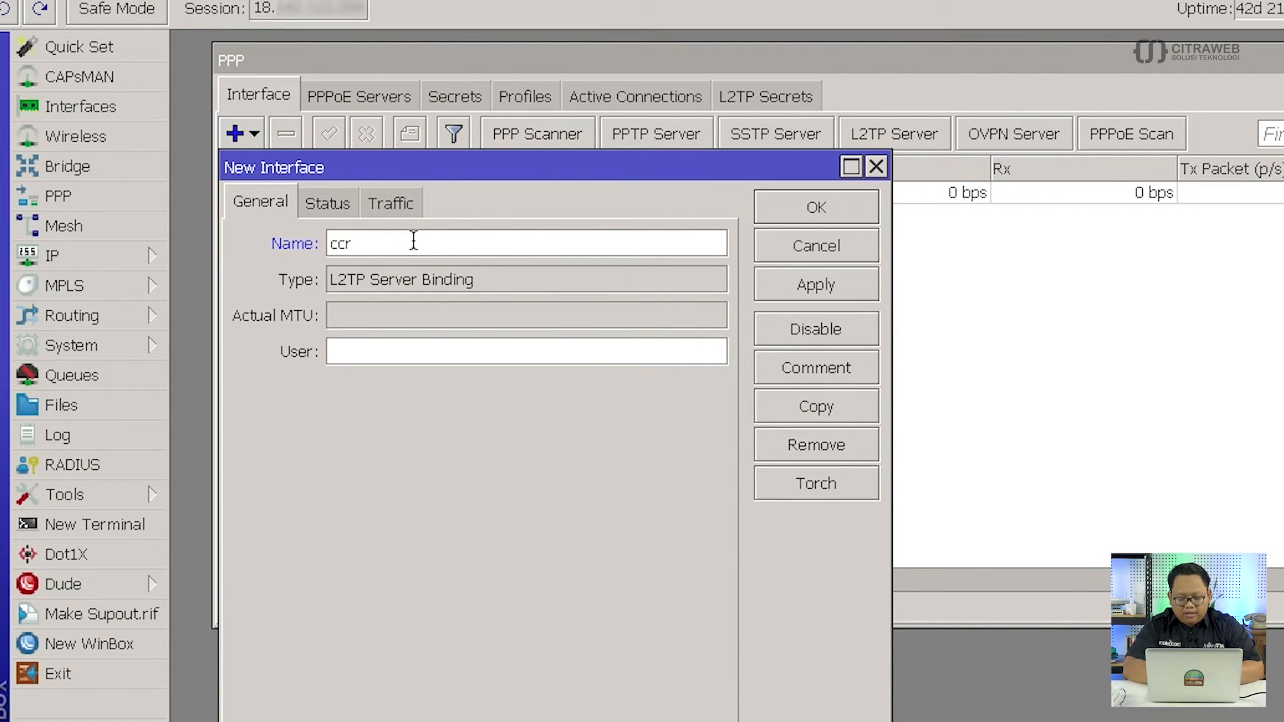
type("gwA")
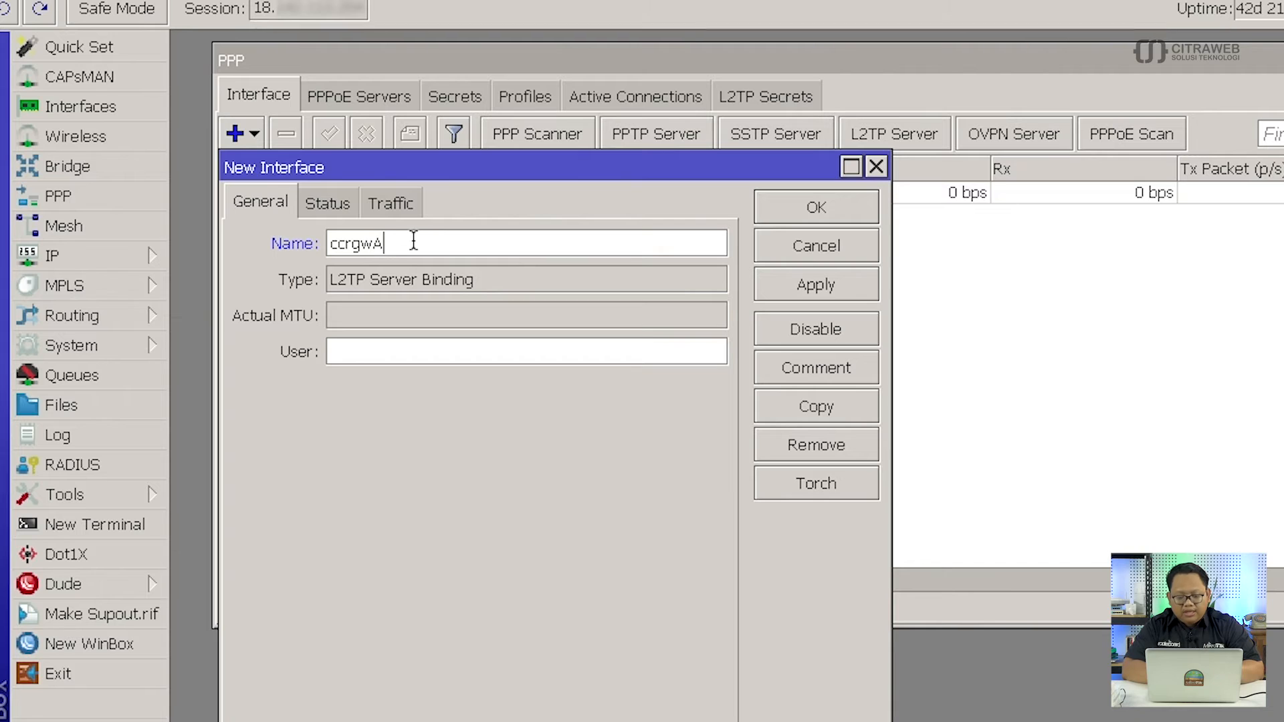
left_click(410, 355)
type("cc")
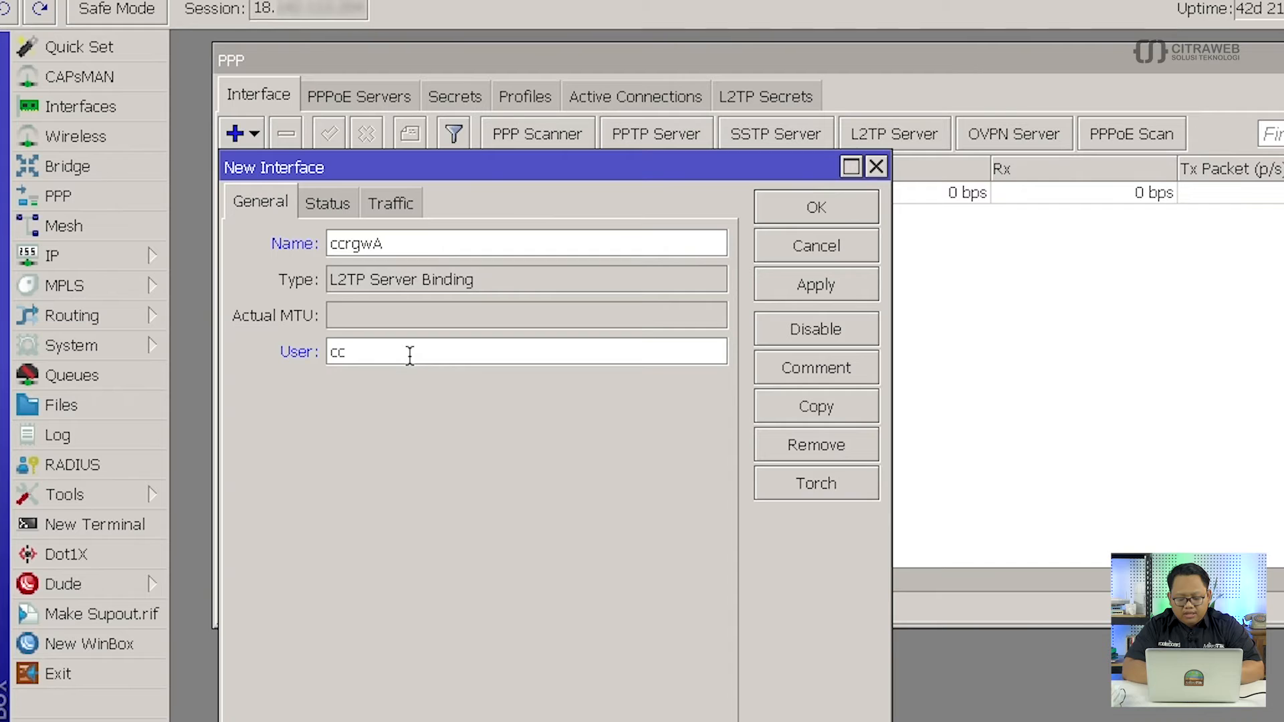
type("r-gw")
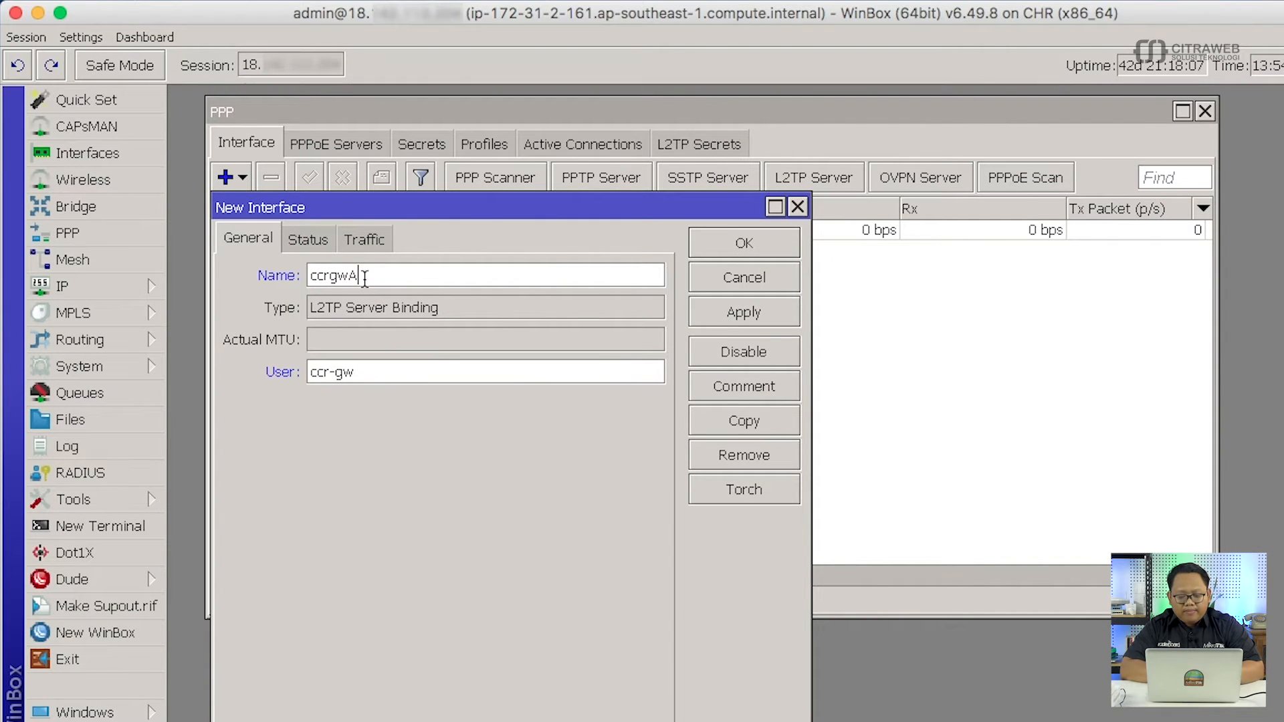
left_click(723, 243)
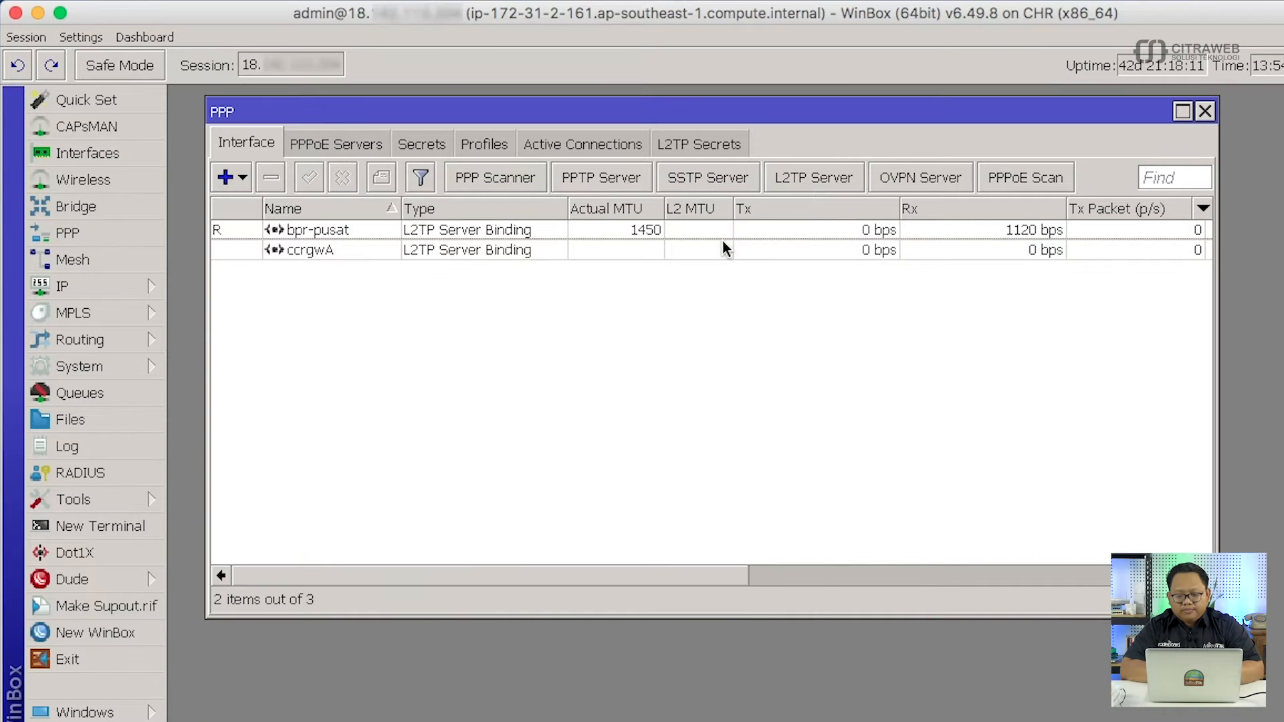
left_click(1206, 112)
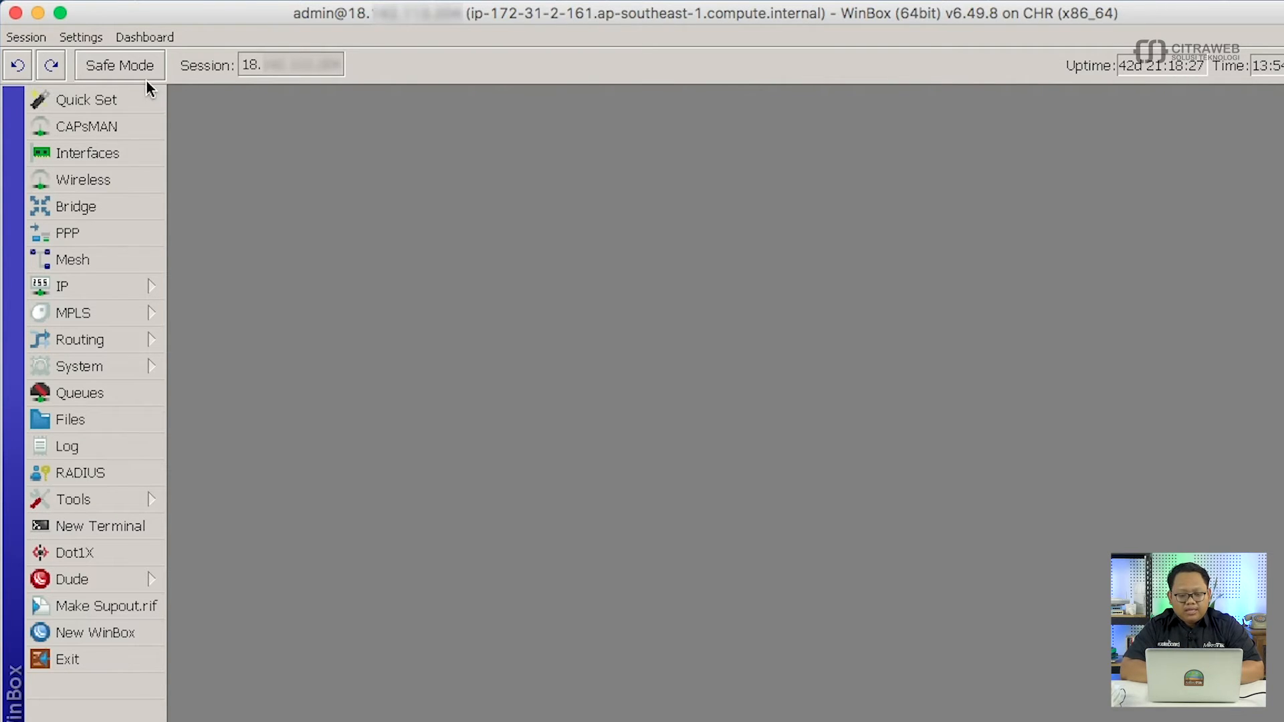
Minimize WinBox and launch winbox64.exe from the desktop folder.
left_click(37, 14)
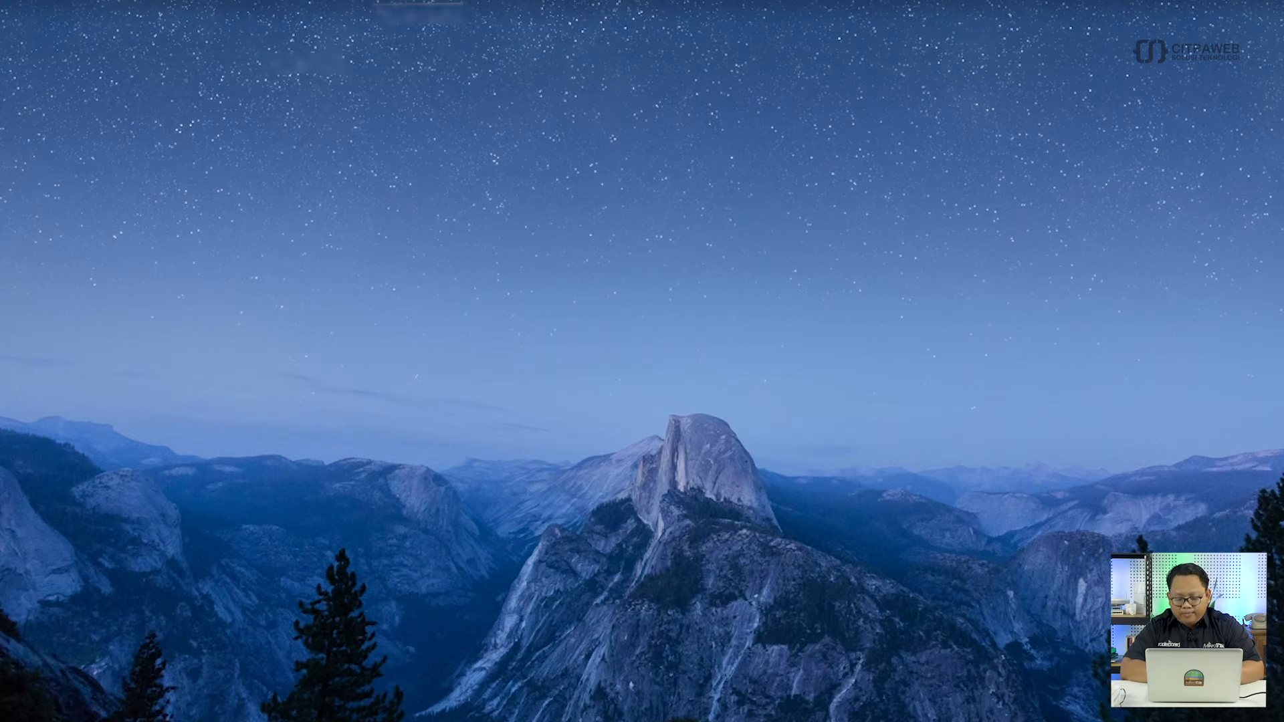
left_click(1051, 721)
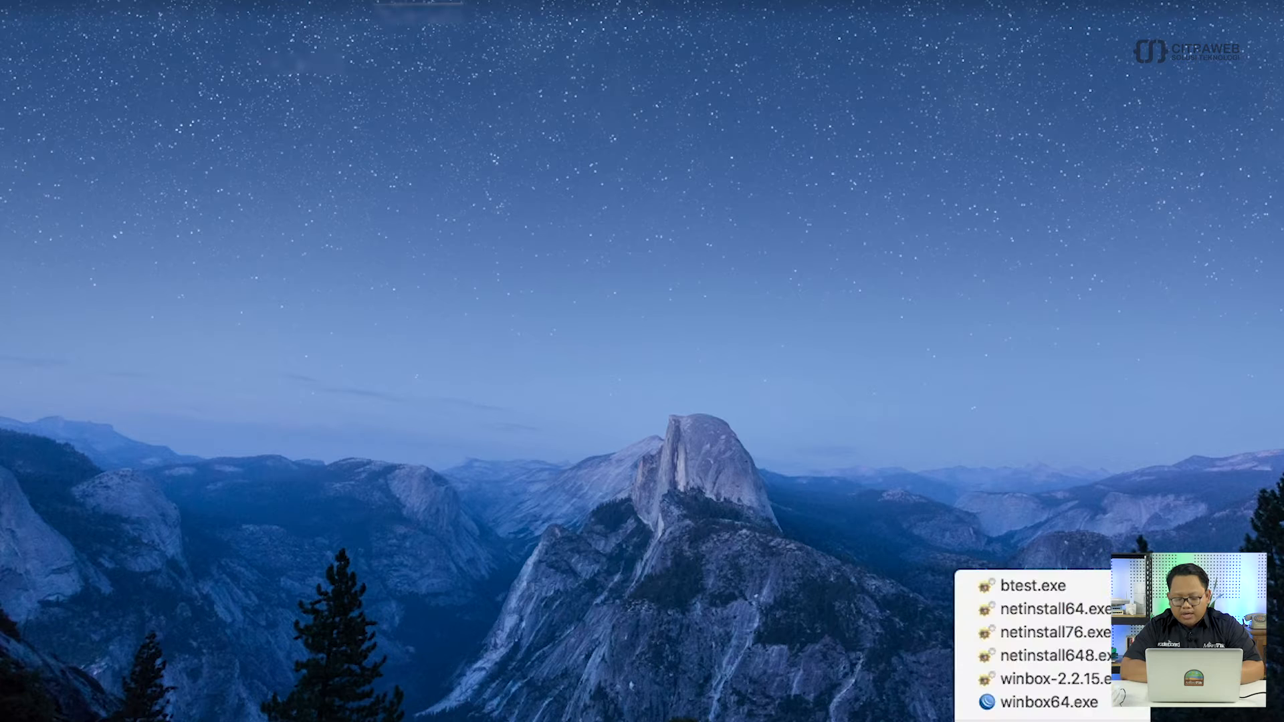
left_click(1017, 709)
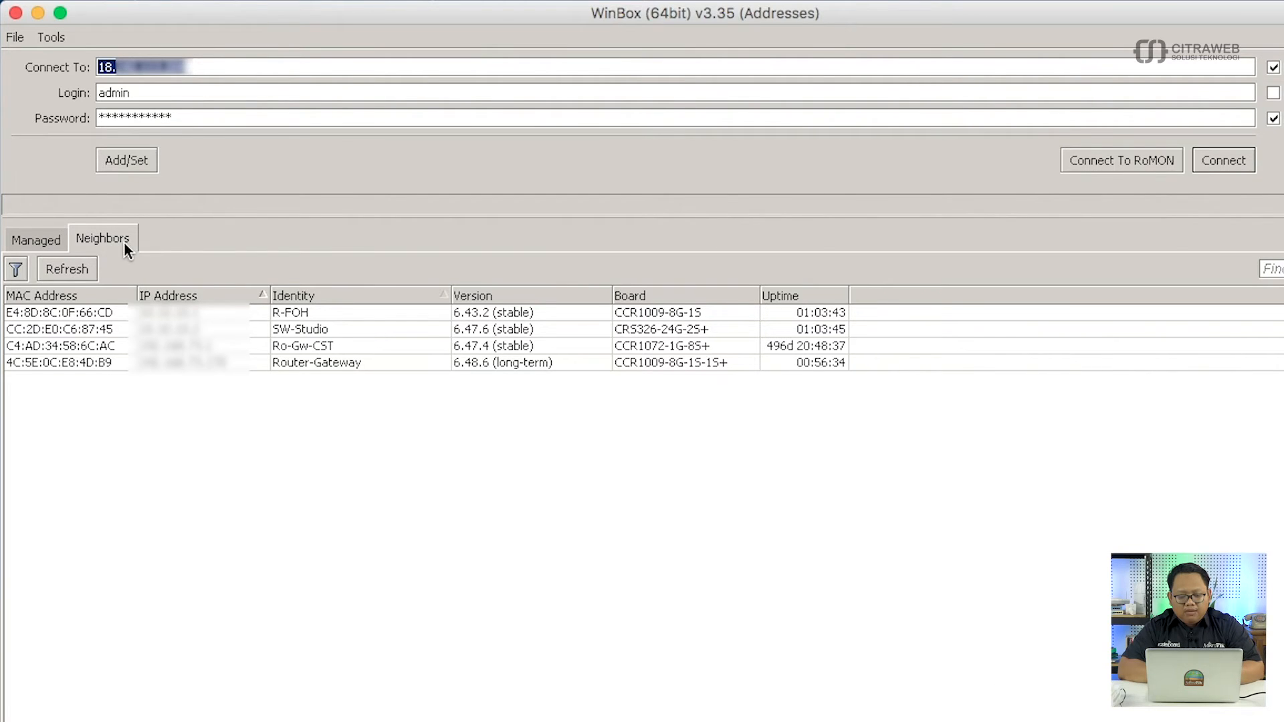
Connect to Router-Gateway by its MAC address with an empty password and maximize the session.
left_click(306, 363)
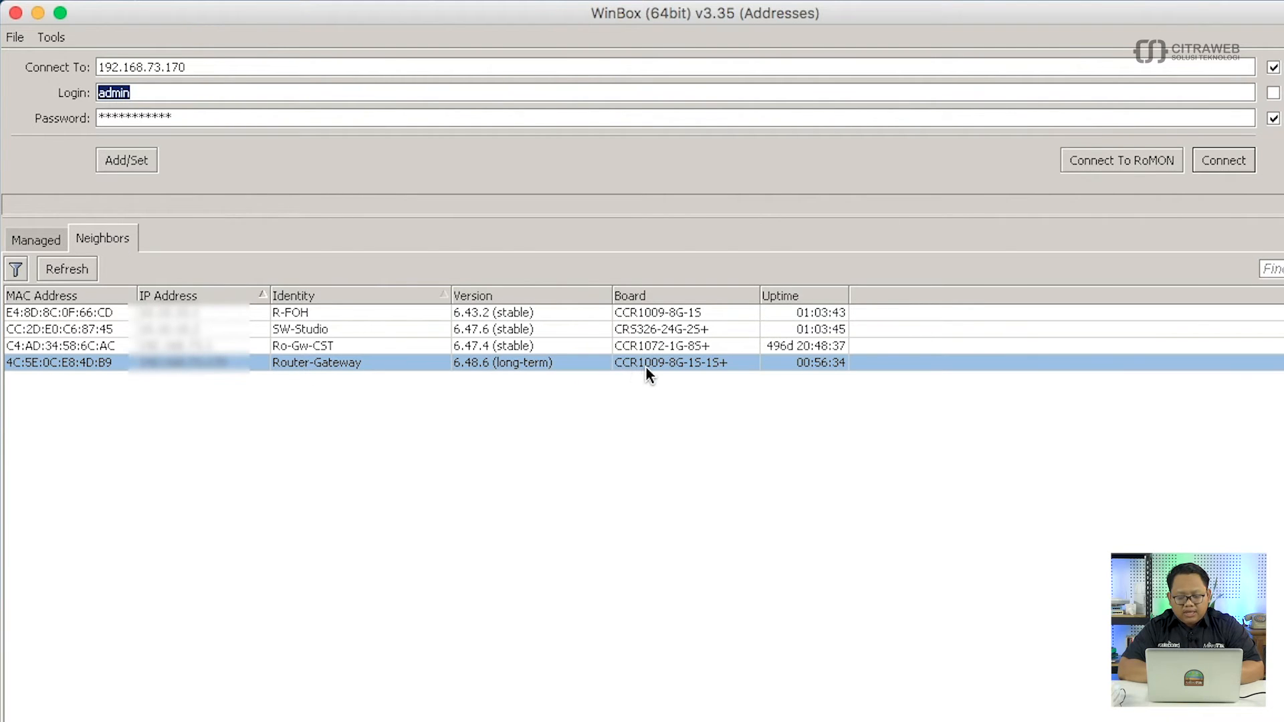
left_click(90, 365)
key("BackSpace")
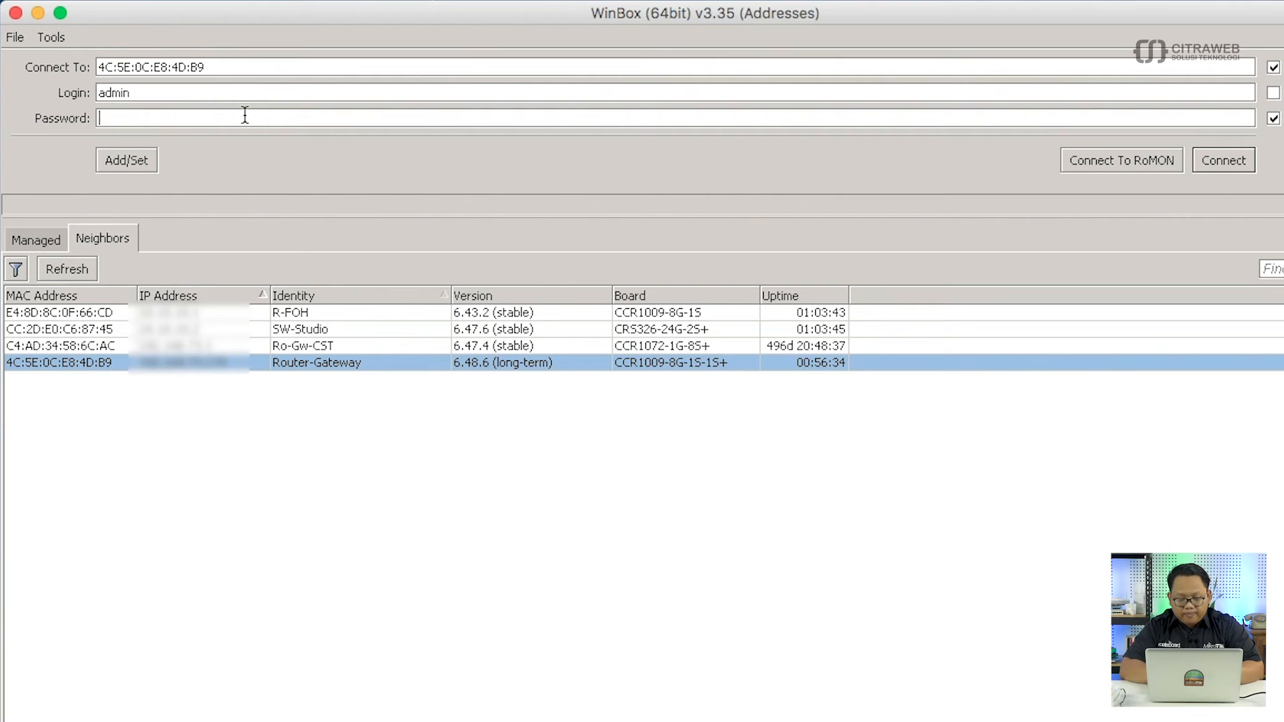
left_click(1221, 158)
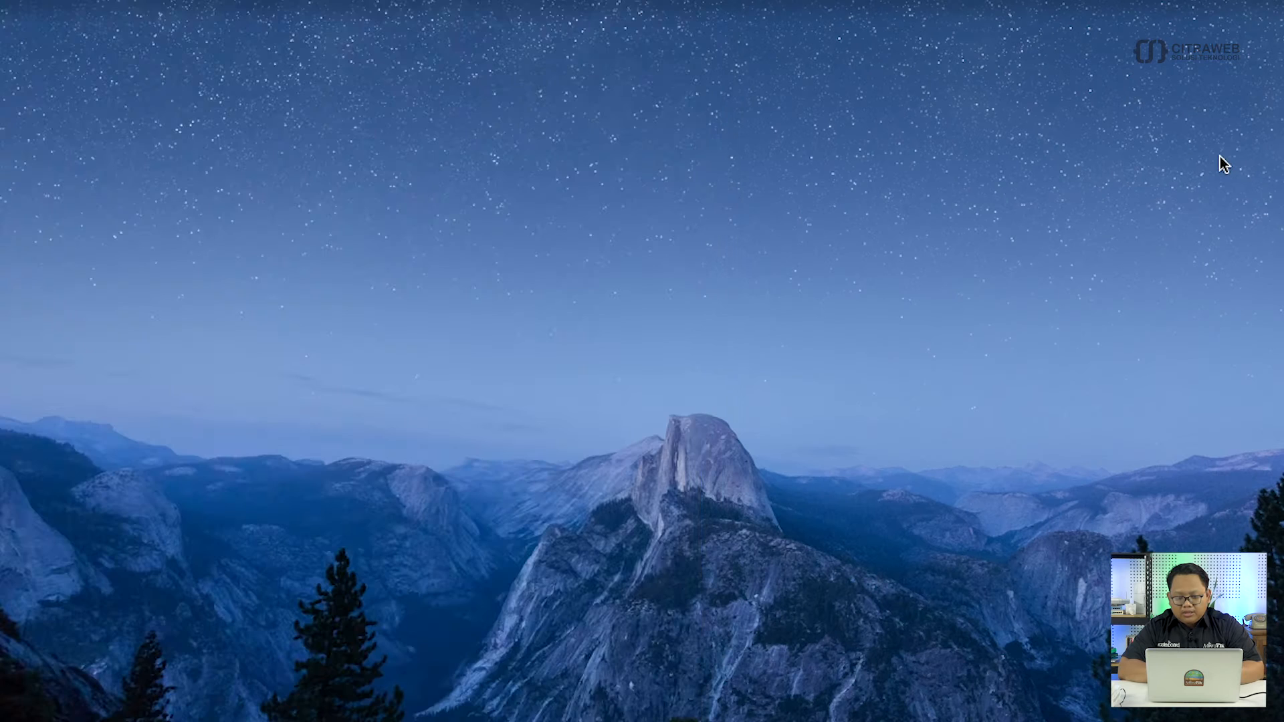
double_click(646, 15)
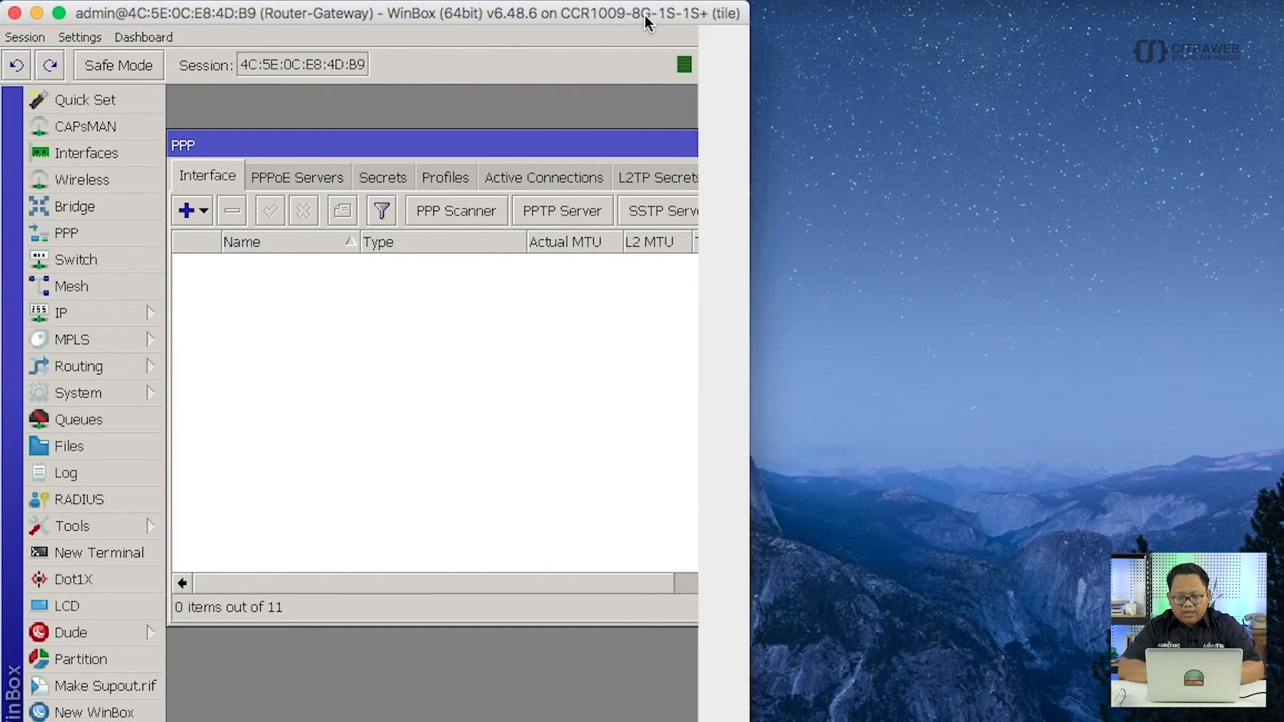
left_click_drag(633, 149, 650, 118)
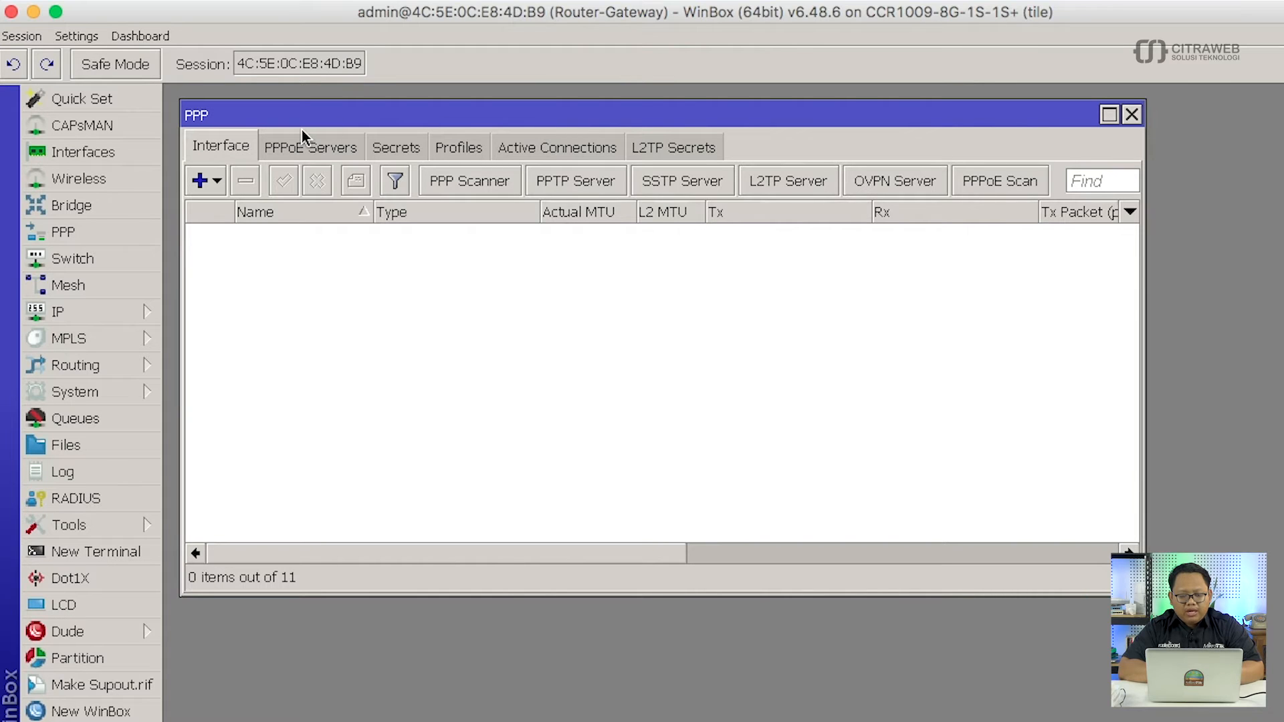
Create a new L2TP Client interface with user ccr-gw and its login password.
left_click(214, 184)
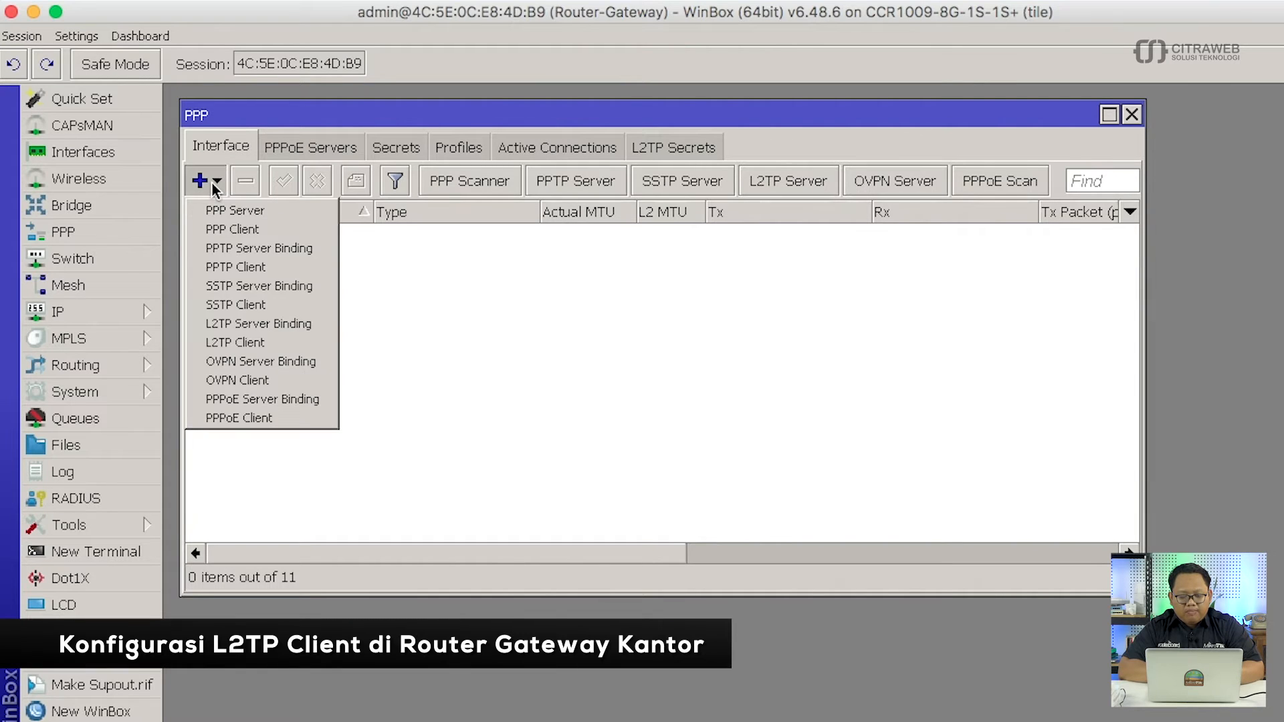
left_click(268, 343)
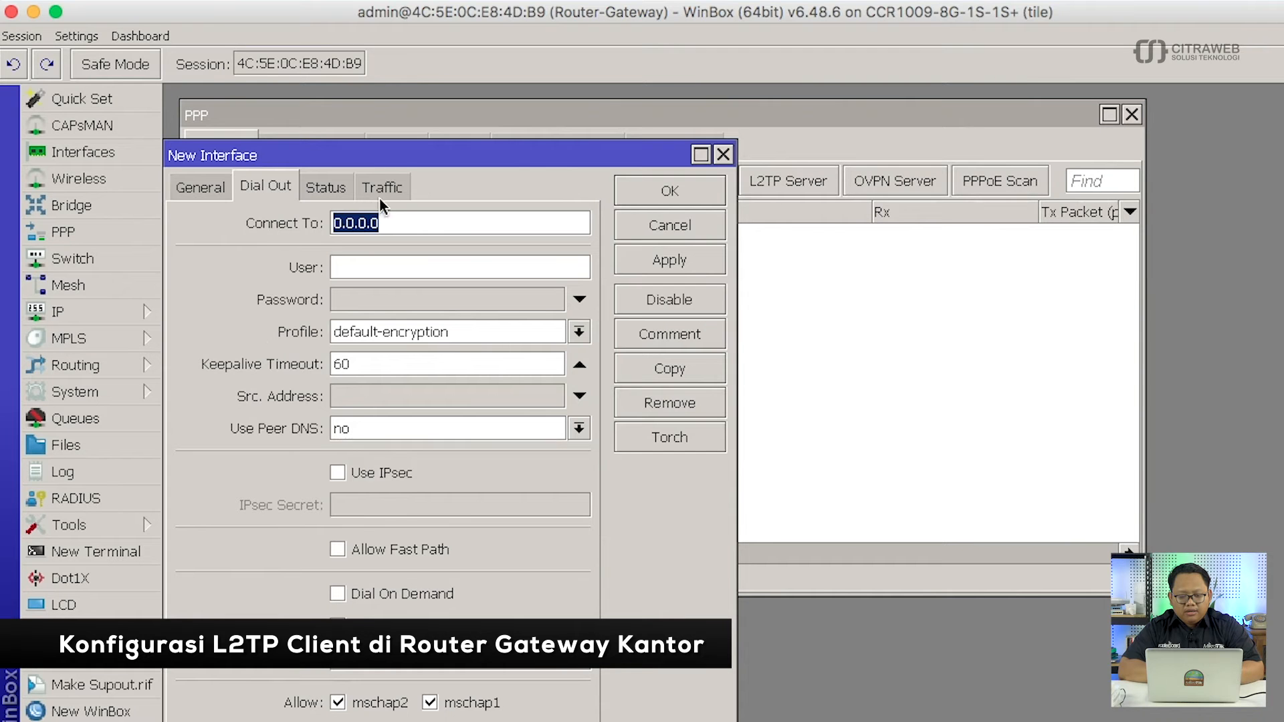
left_click_drag(404, 152, 541, 113)
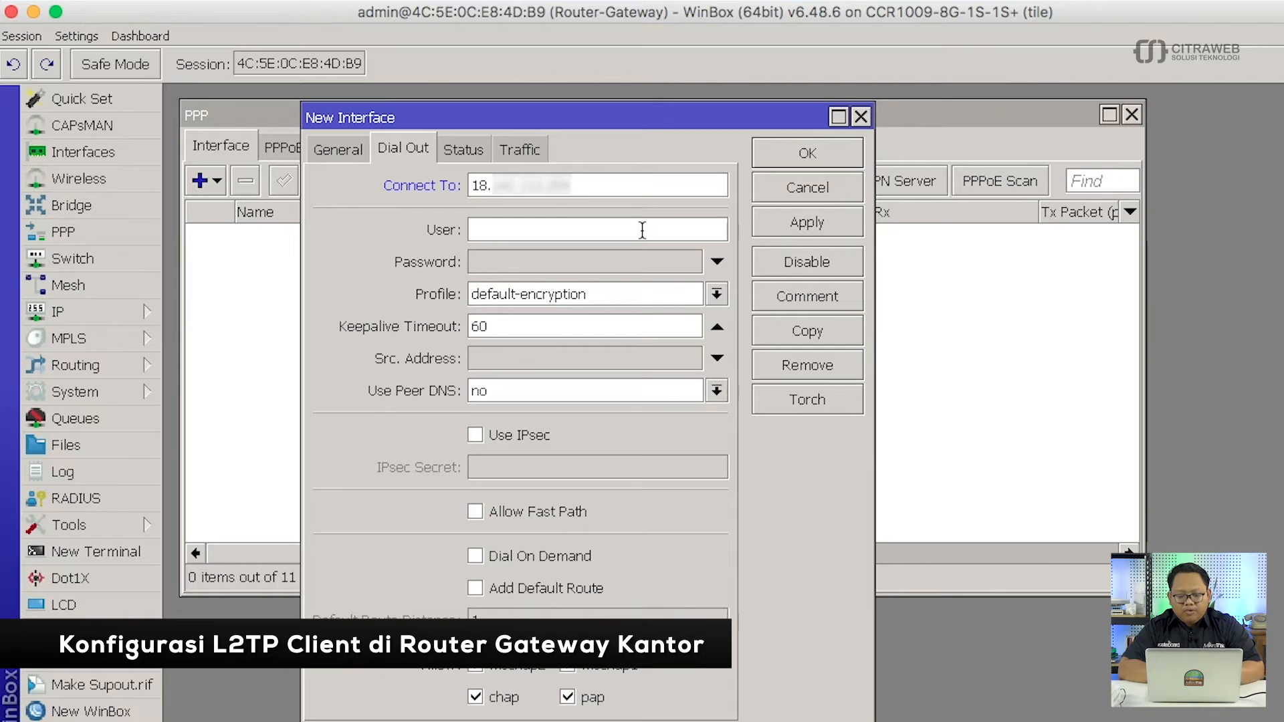
left_click(642, 230)
type("ccr-g")
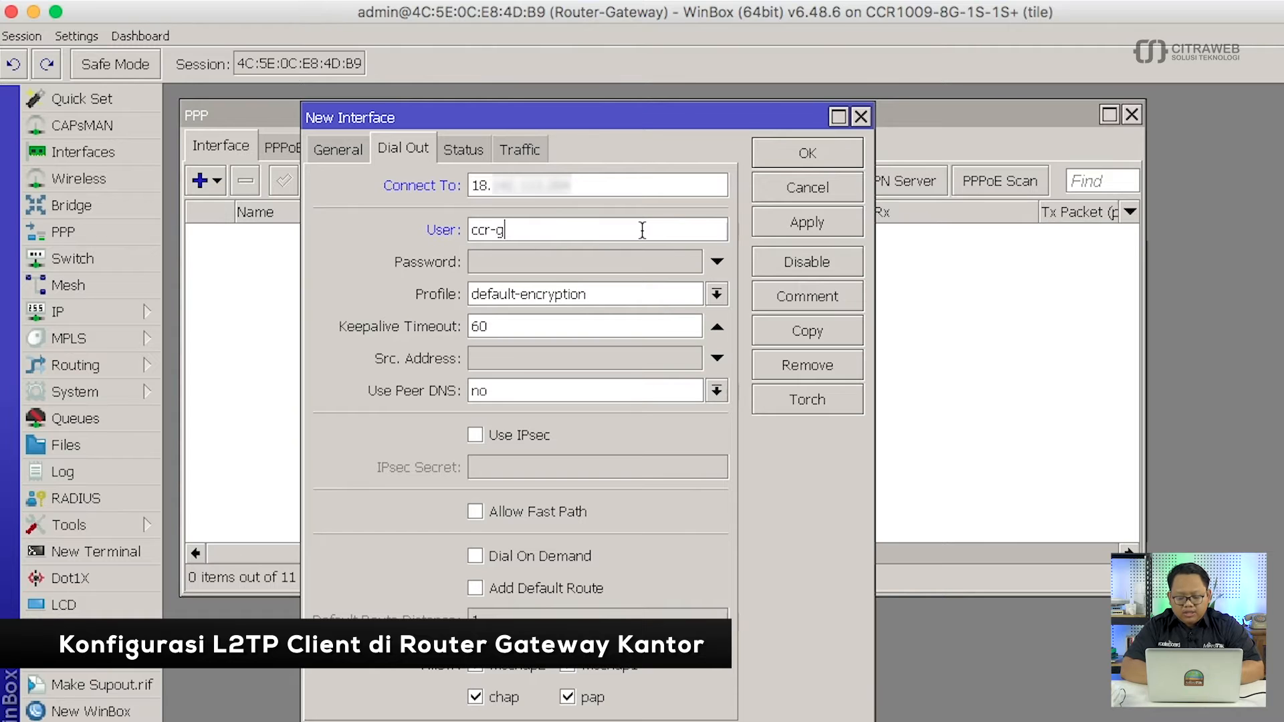
type("w")
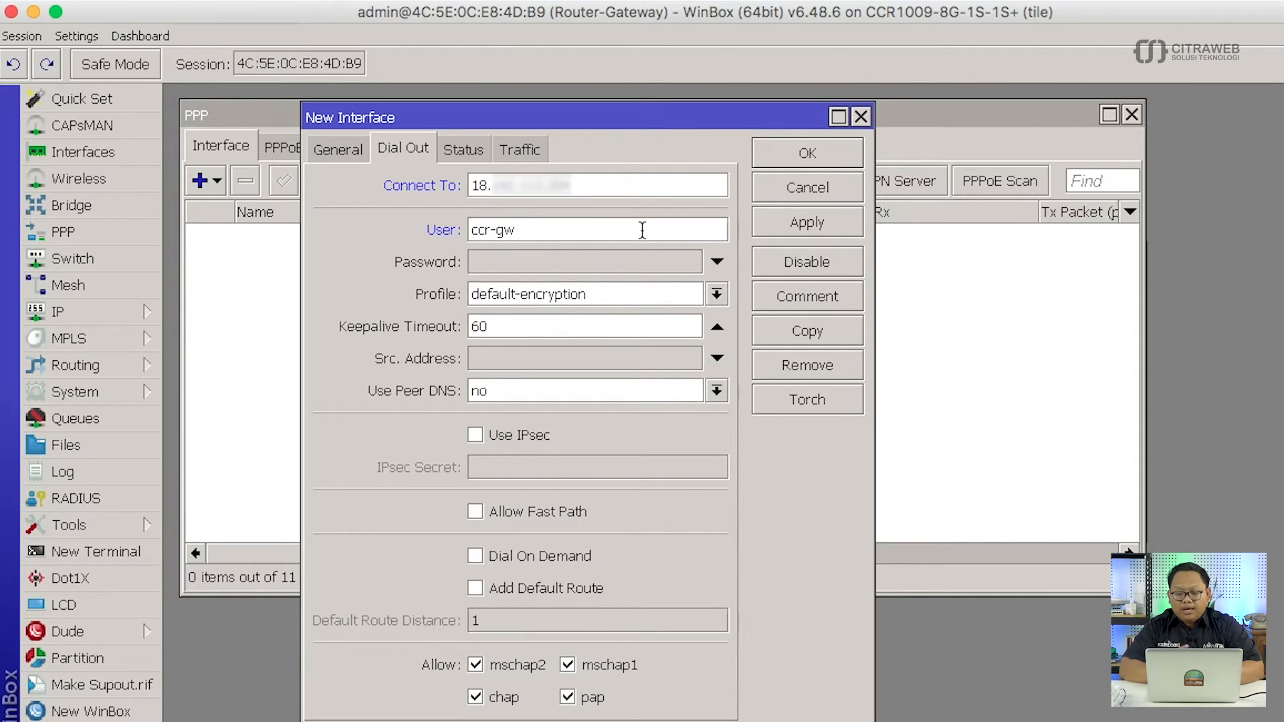
left_click(640, 267)
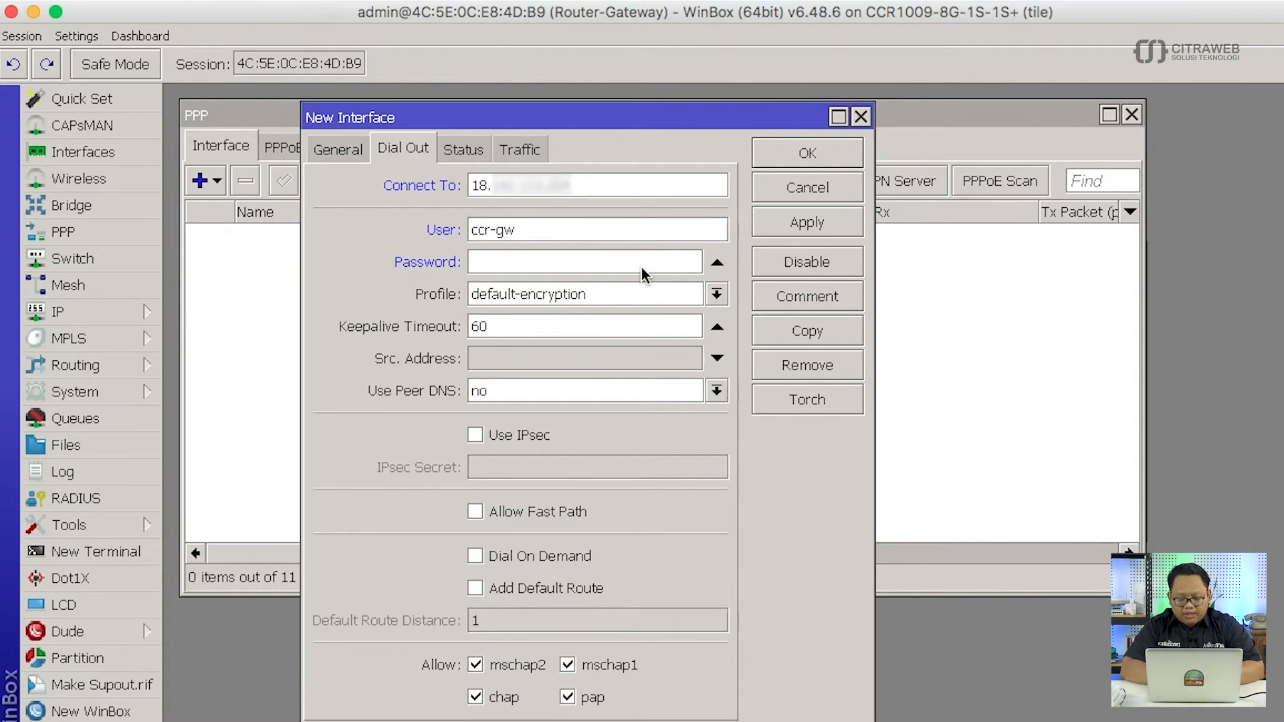
type("******")
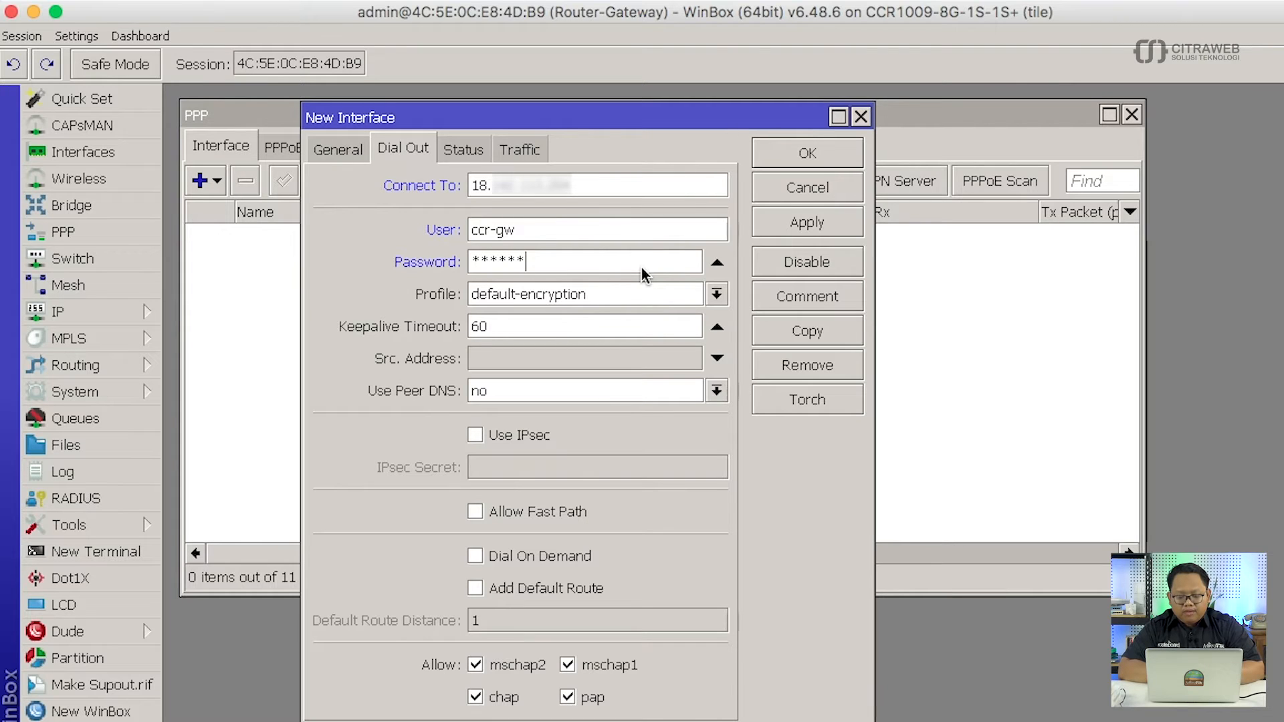
Enable IPsec with an IPsec secret, show passwords as plain text, and create l2tp-out1.
left_click(475, 435)
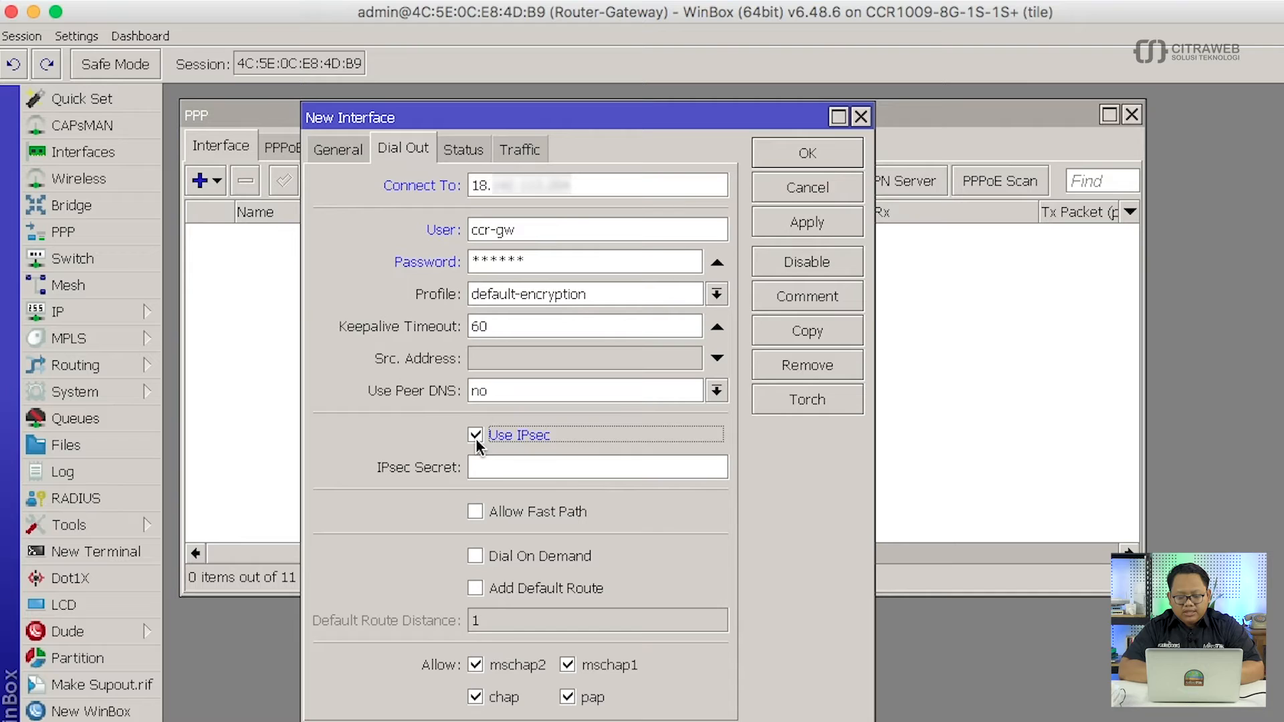
left_click(498, 469)
type("*******")
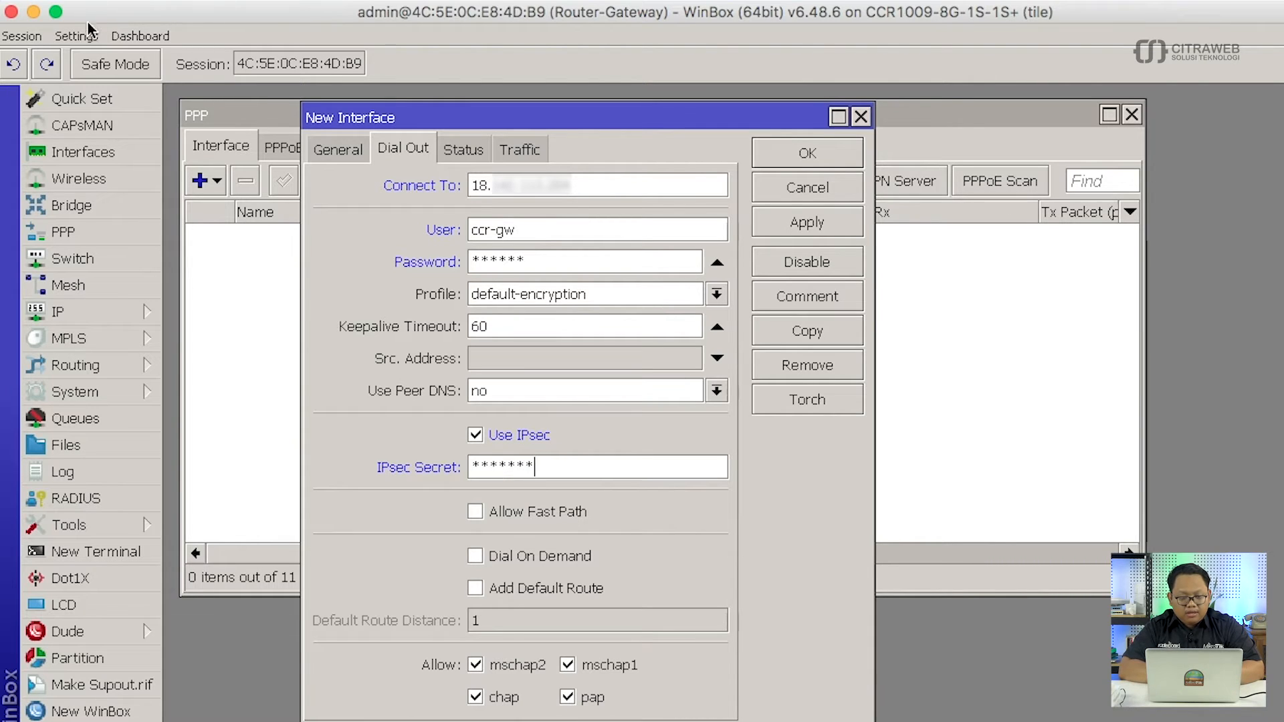
left_click(88, 30)
left_click(108, 75)
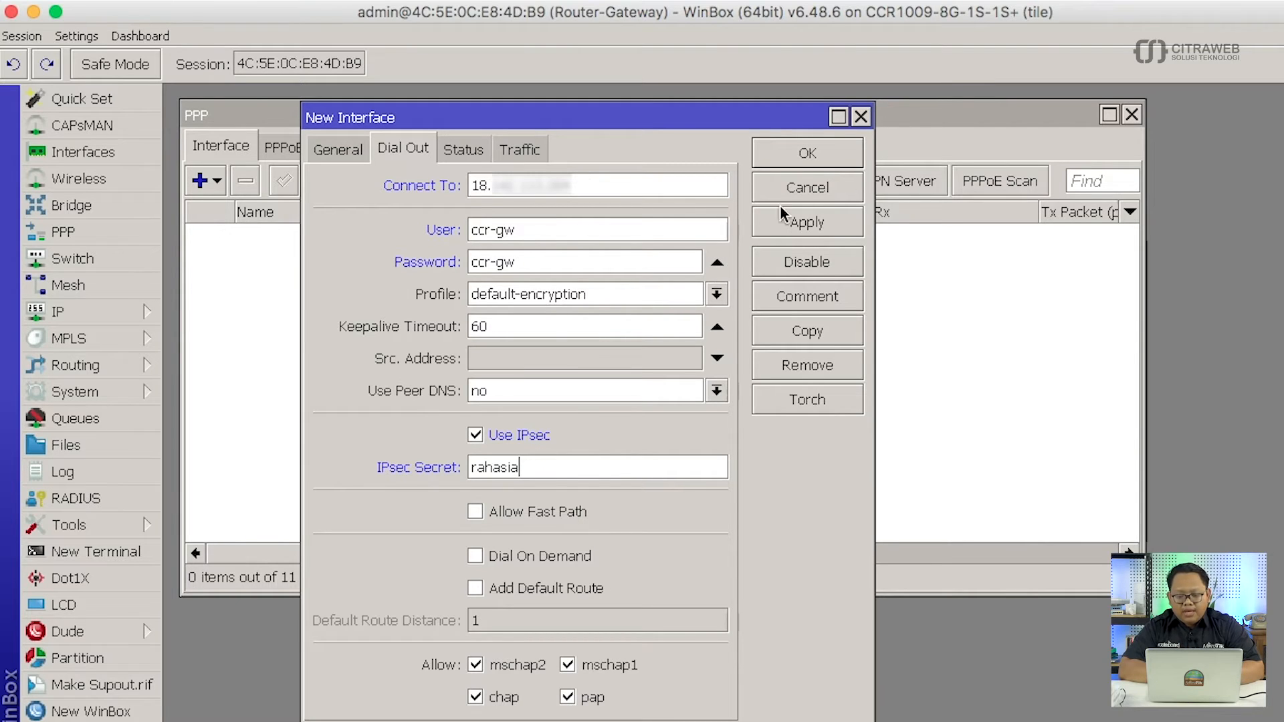
left_click(797, 156)
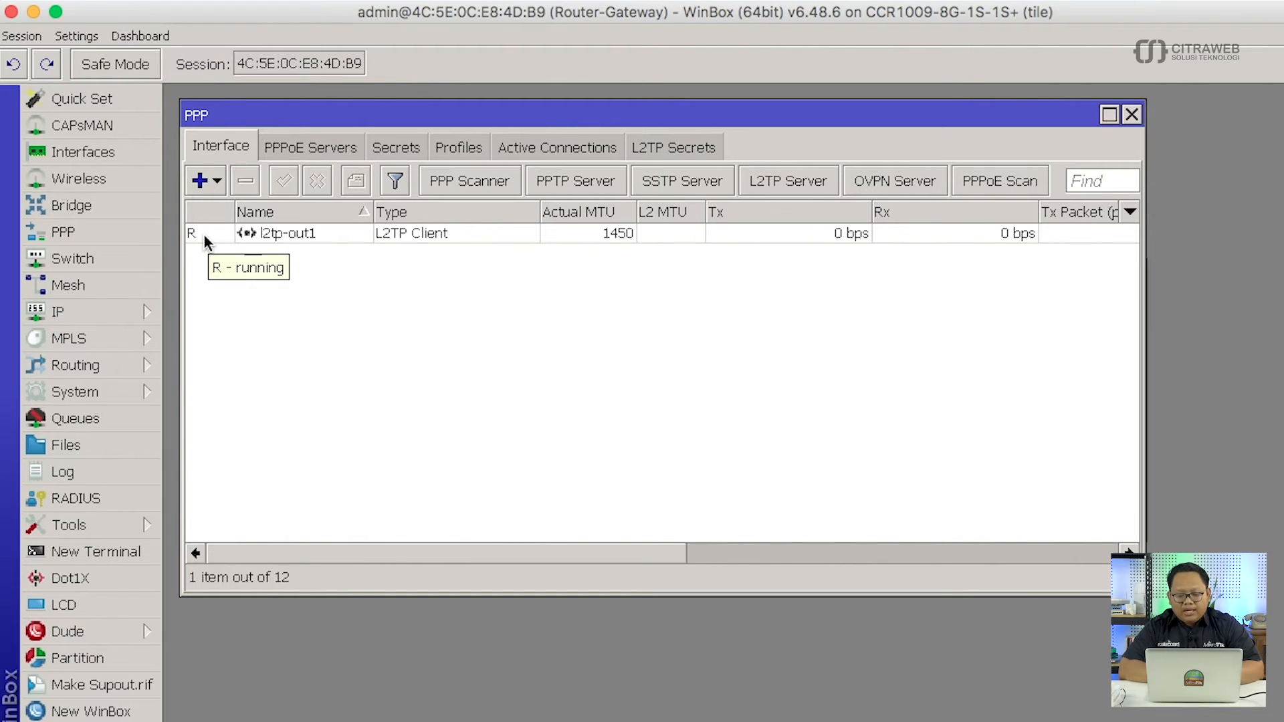
Inspect the 10.1.1.2 address on l2tp-out1 in the IP address list, then close the list.
left_click(142, 320)
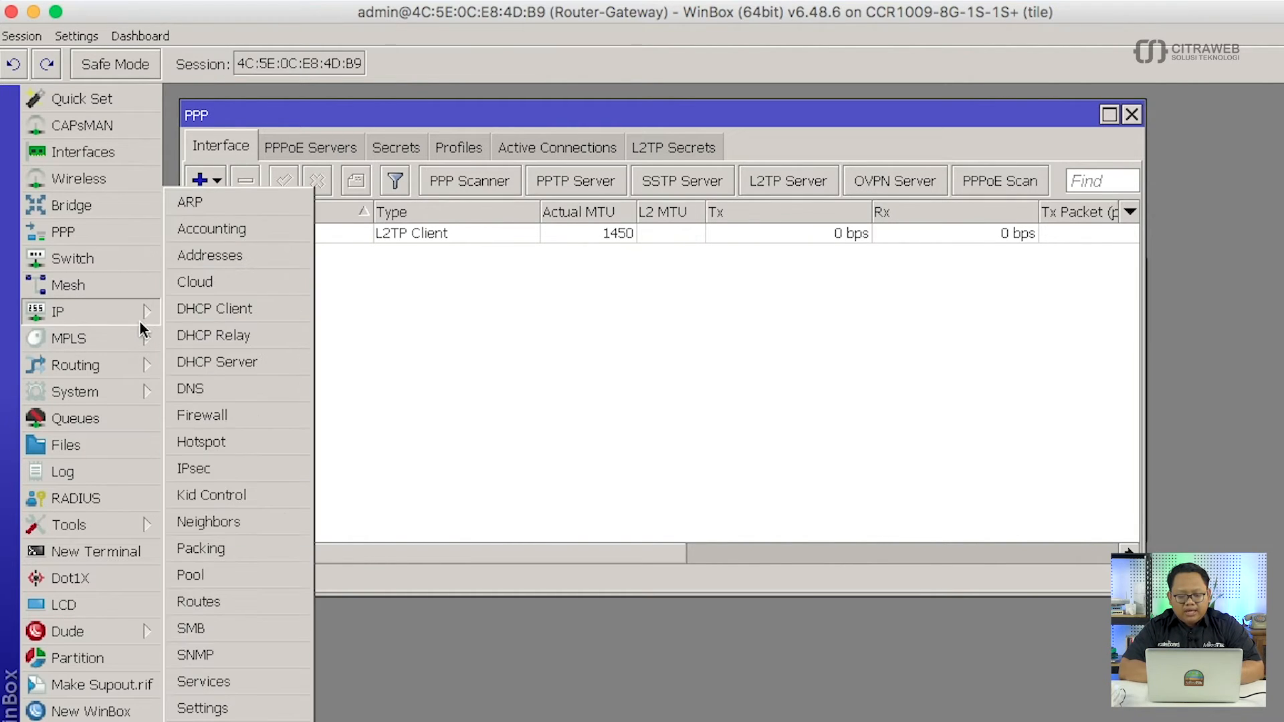
left_click(251, 254)
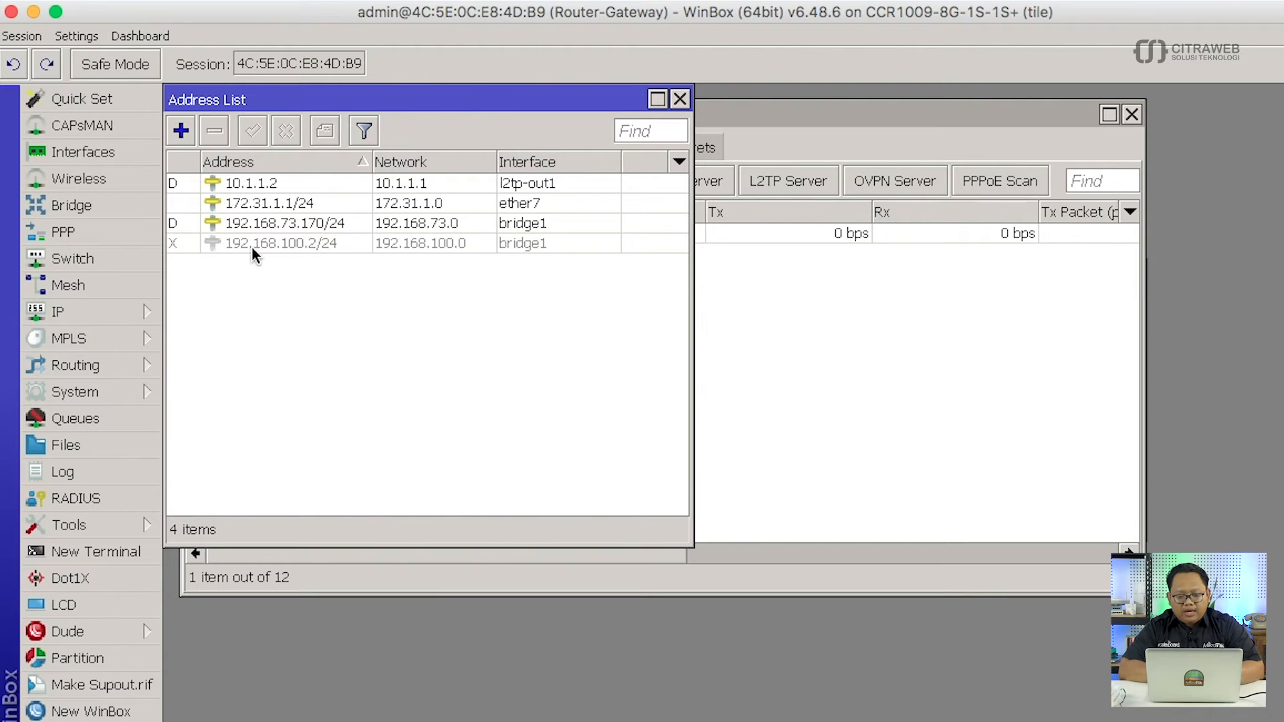
left_click_drag(347, 94, 371, 263)
left_click(311, 356)
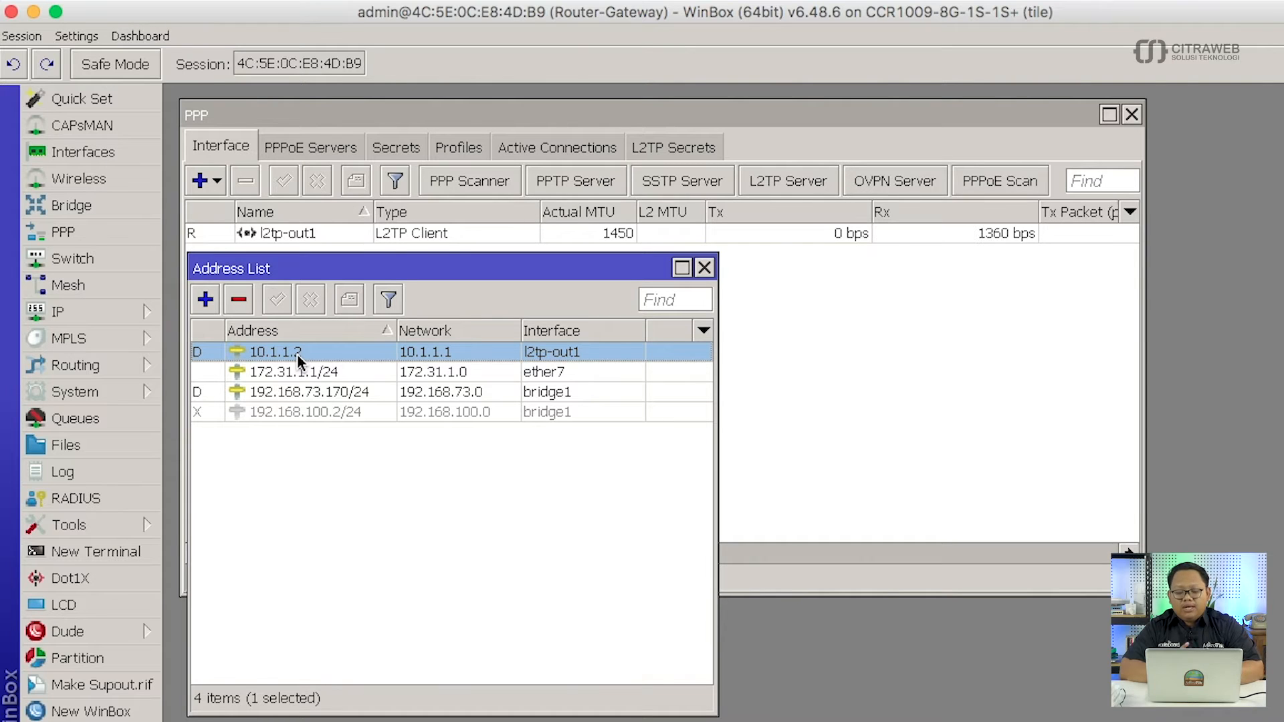
left_click(704, 269)
Close the PPP window and minimize the router session window.
left_click(1136, 121)
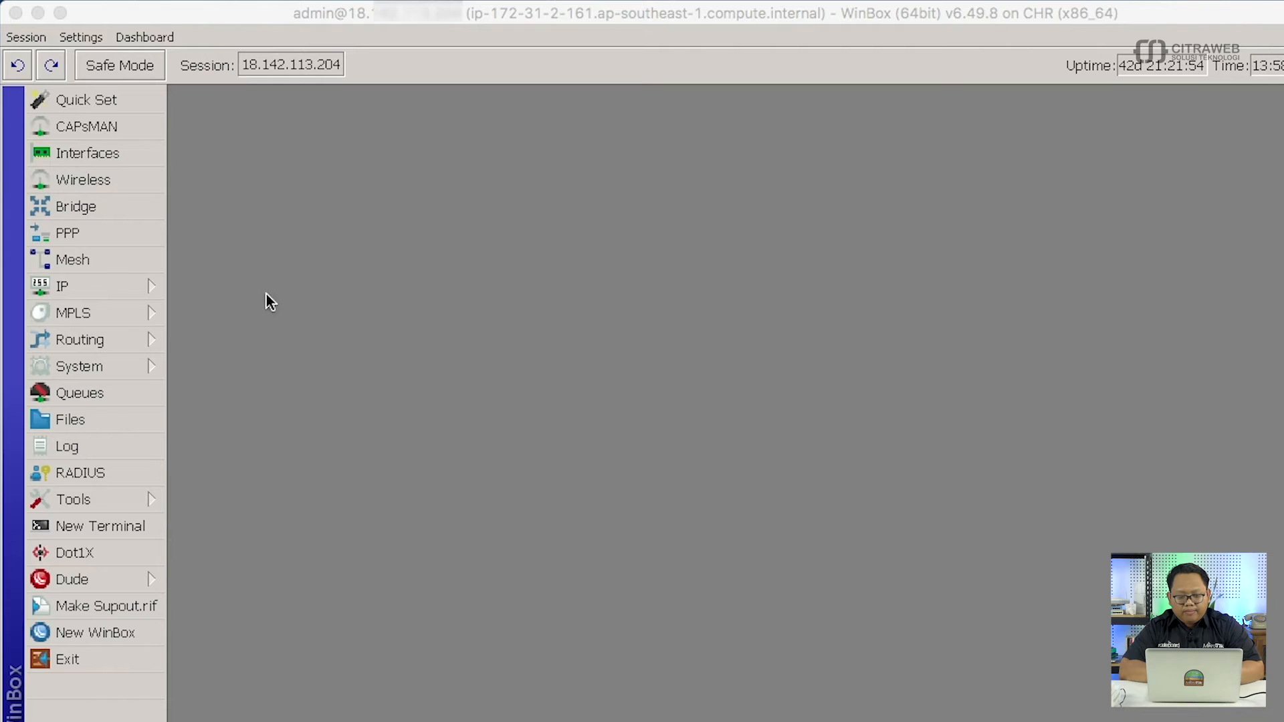
left_click(38, 12)
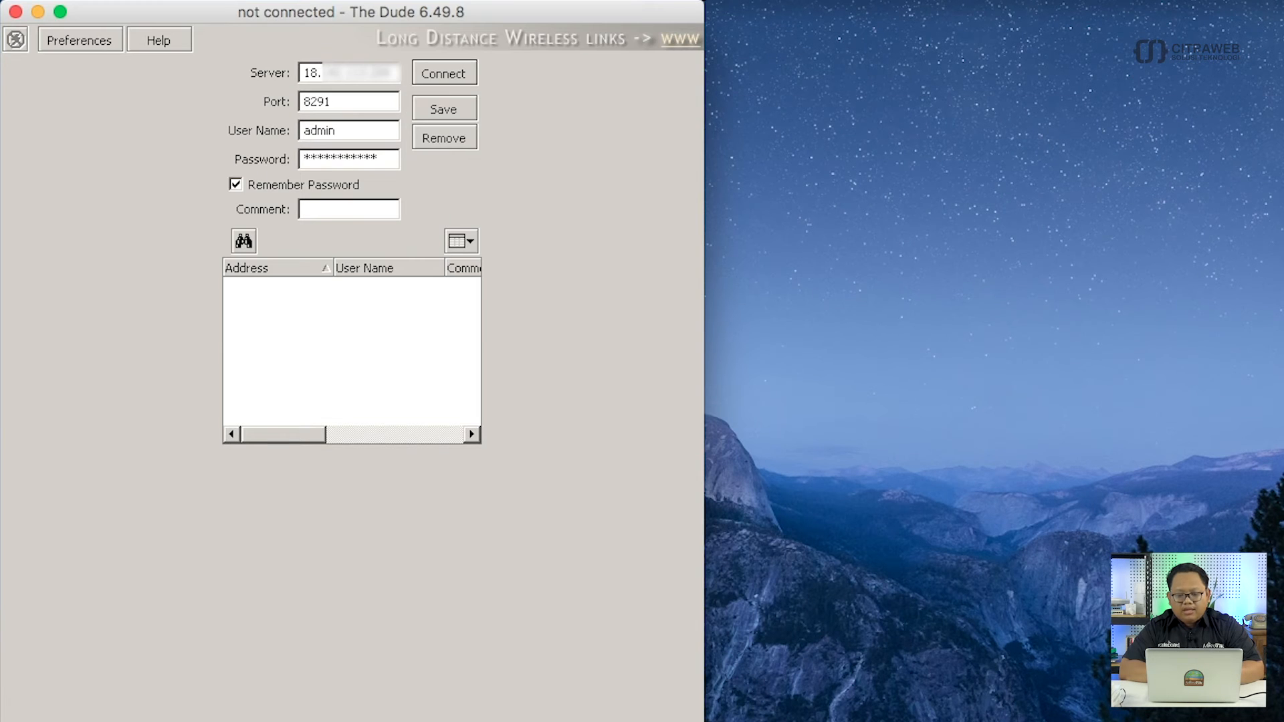
Maximize The Dude, copy the server address, and connect to the Dude server.
double_click(611, 10)
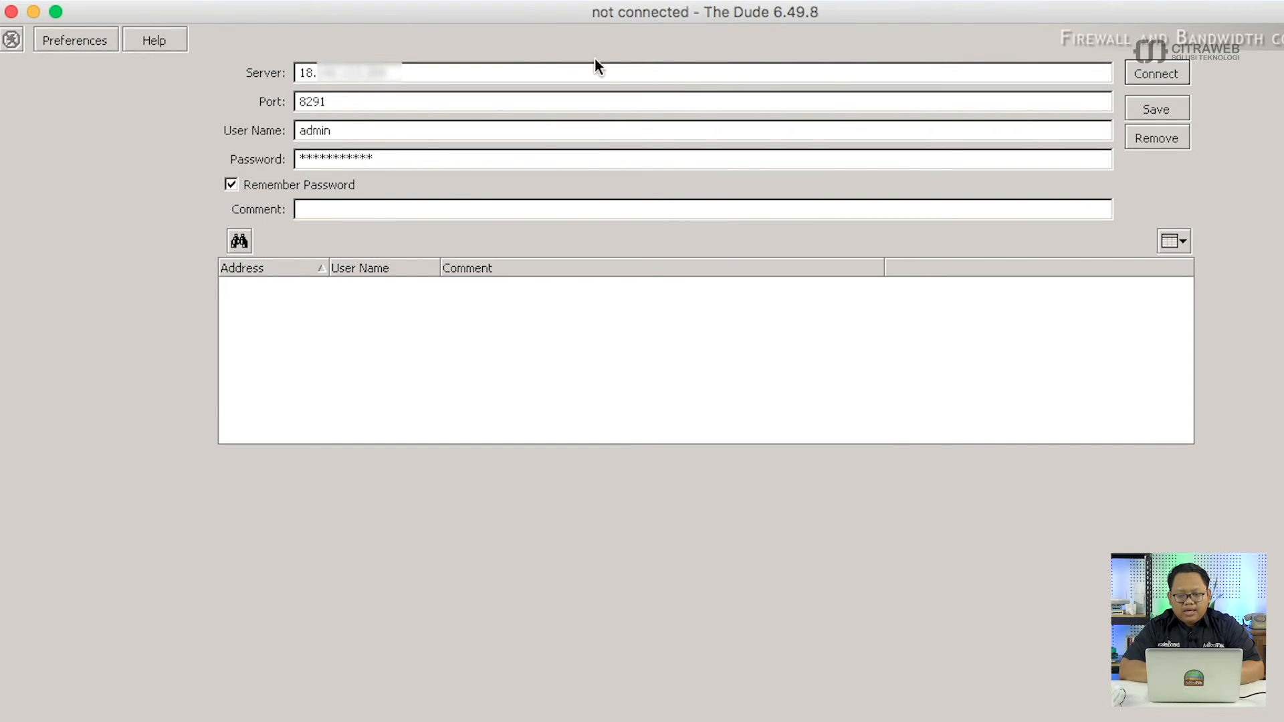
triple_click(593, 71)
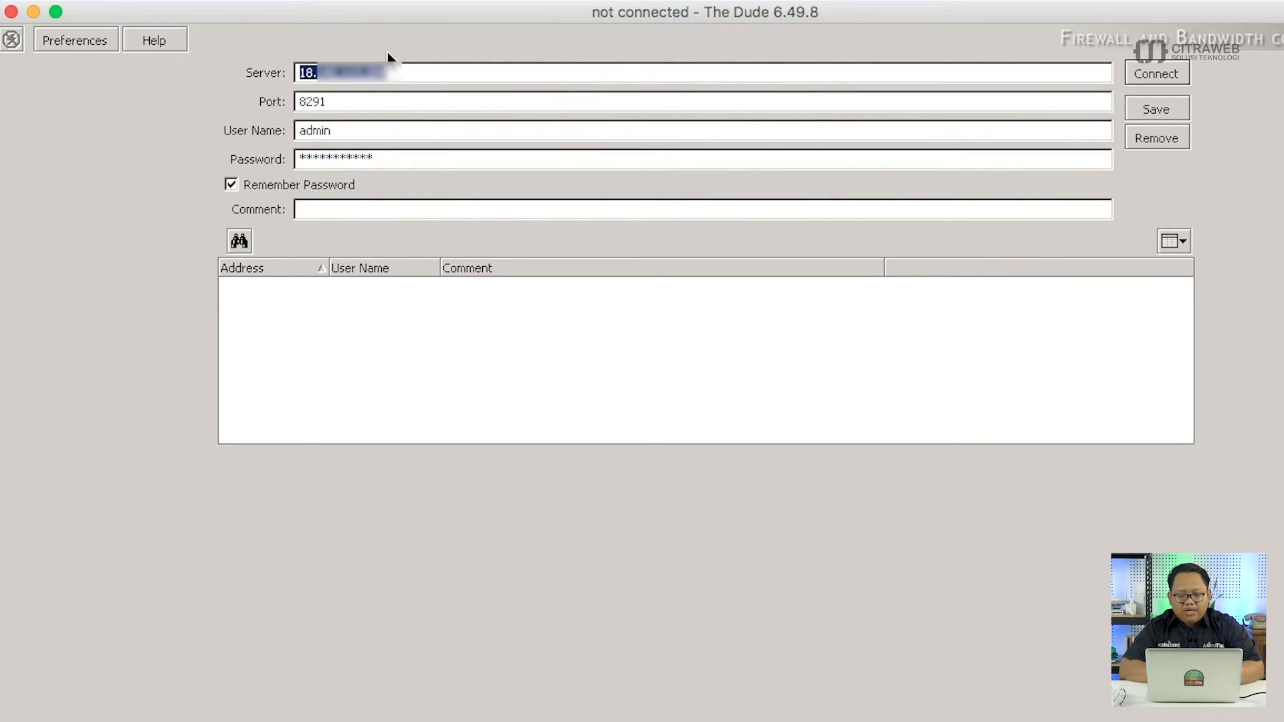
right_click(371, 71)
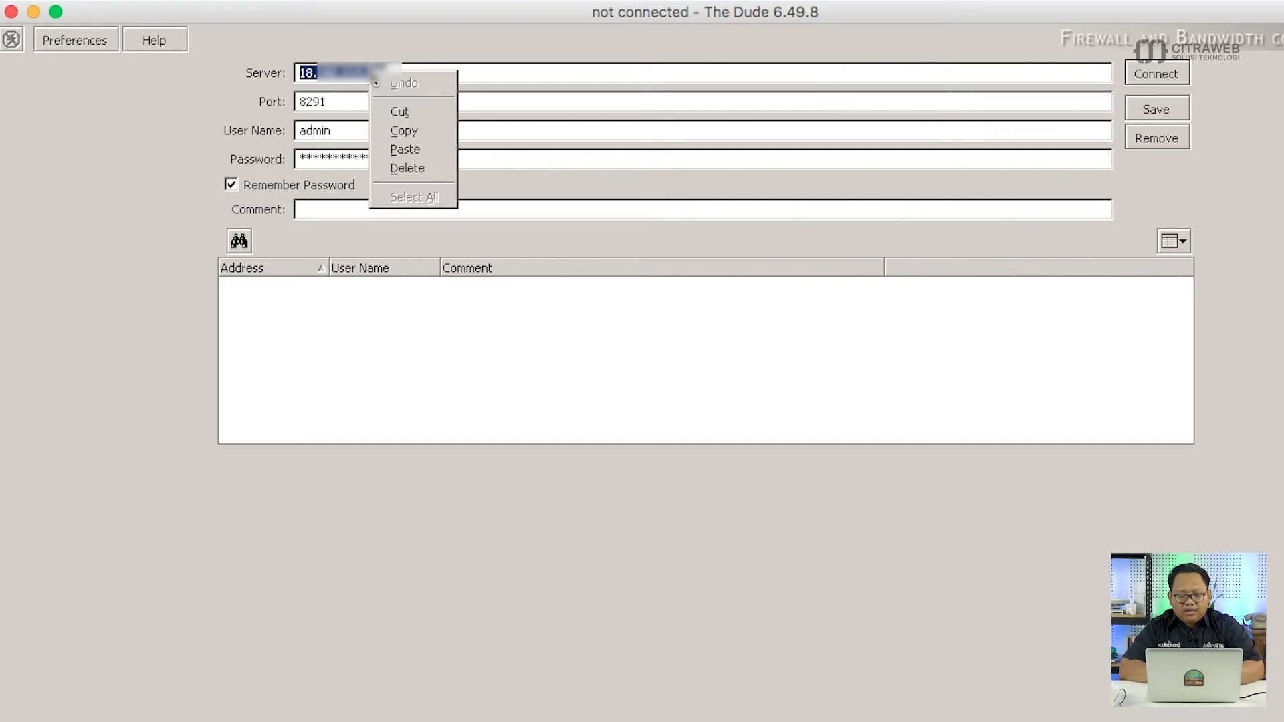
left_click(410, 131)
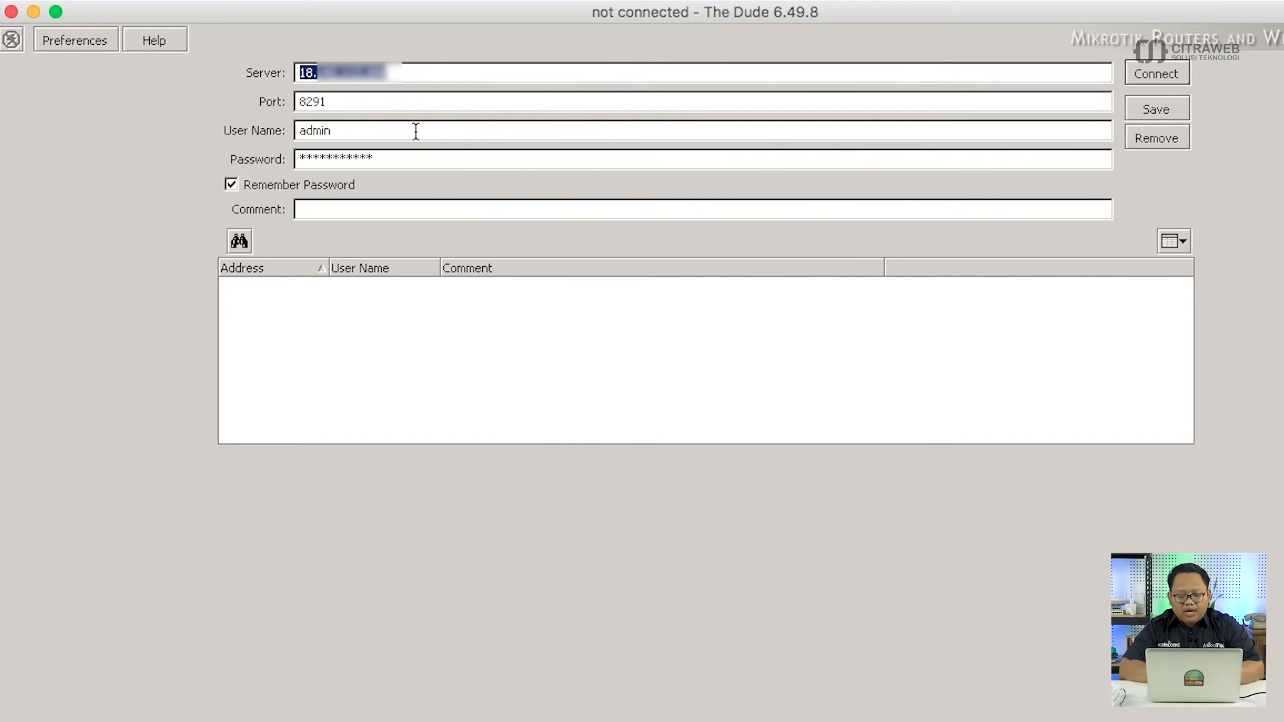
left_click(416, 131)
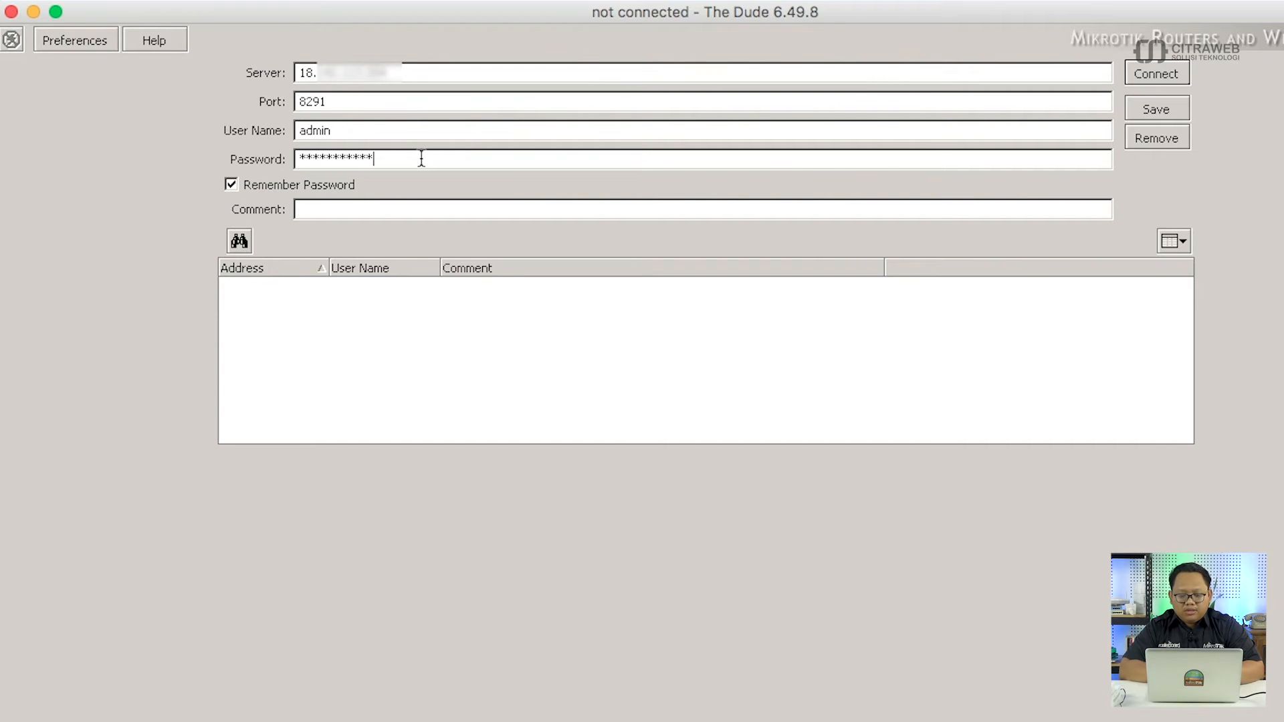
left_click(1144, 72)
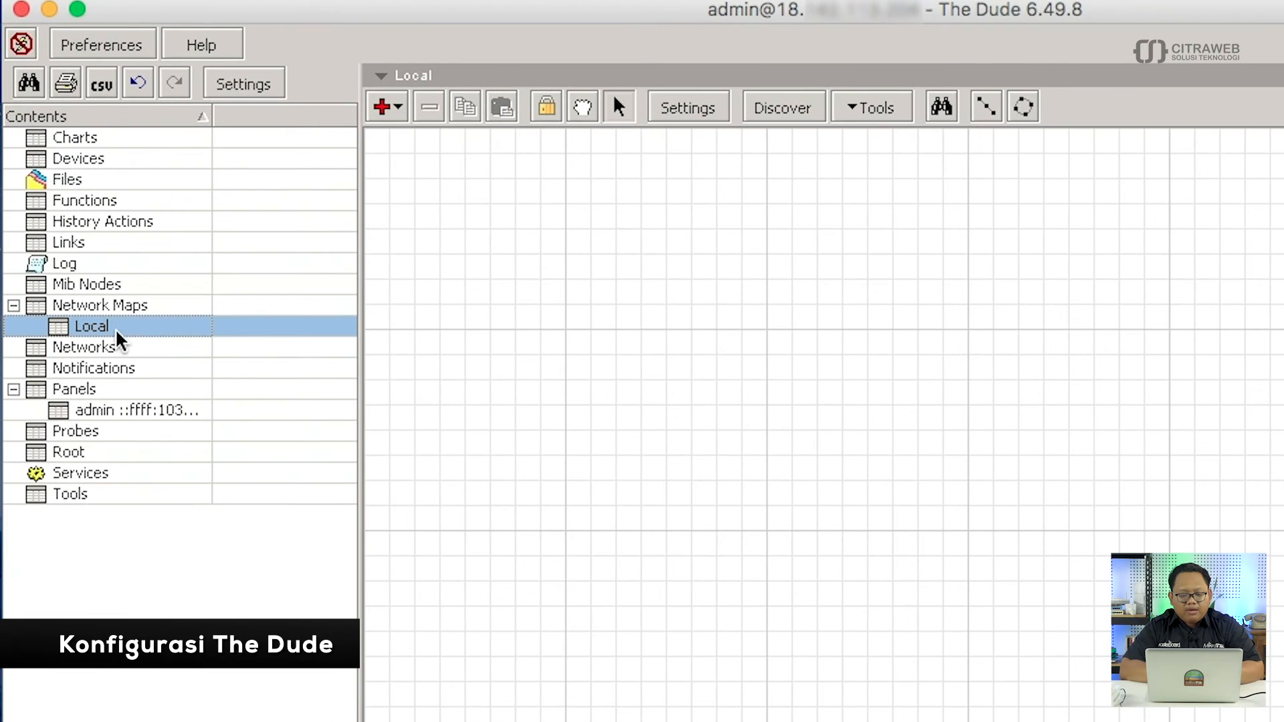
Add a new network map and name it Network Kantor A.
left_click(151, 305)
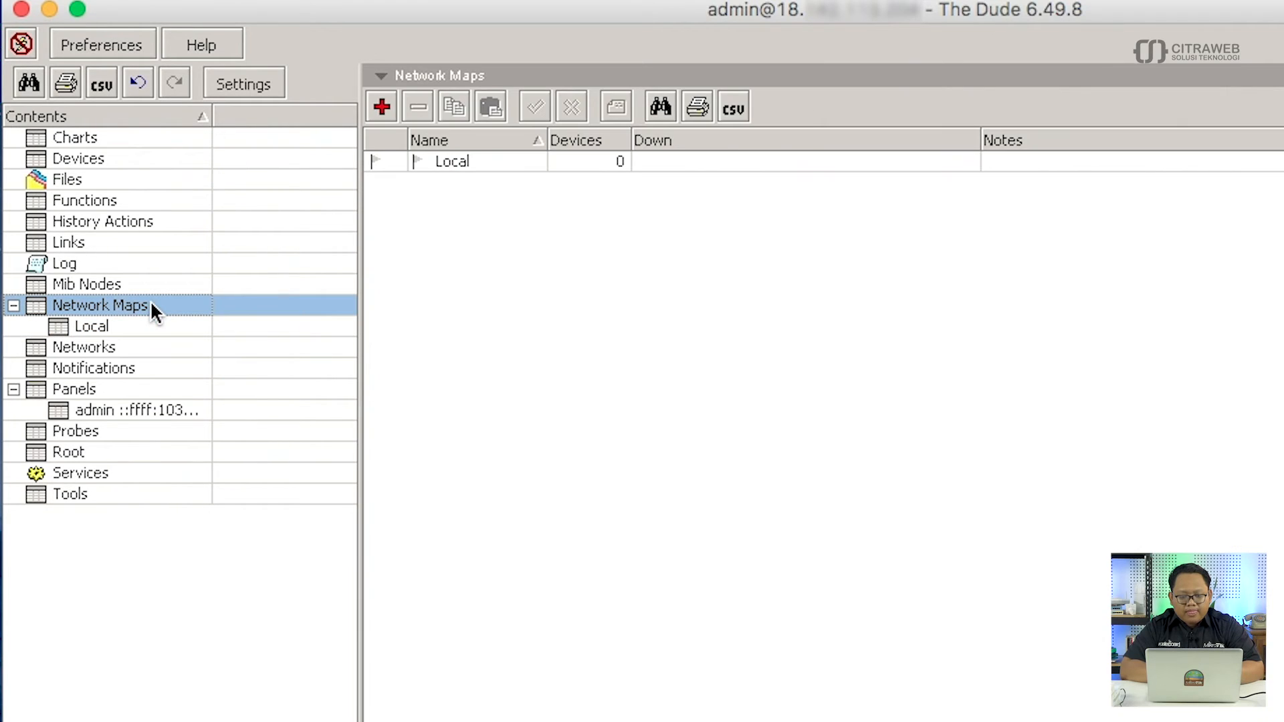
left_click(382, 106)
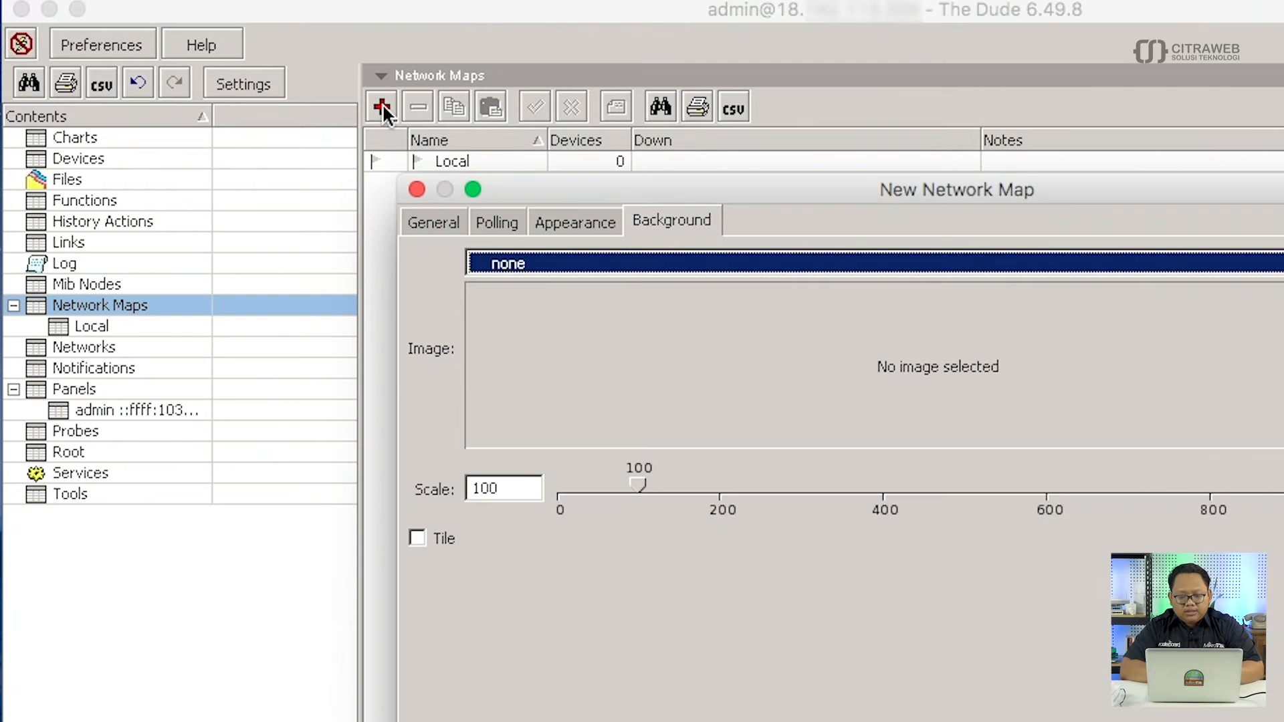
left_click(436, 221)
double_click(594, 262)
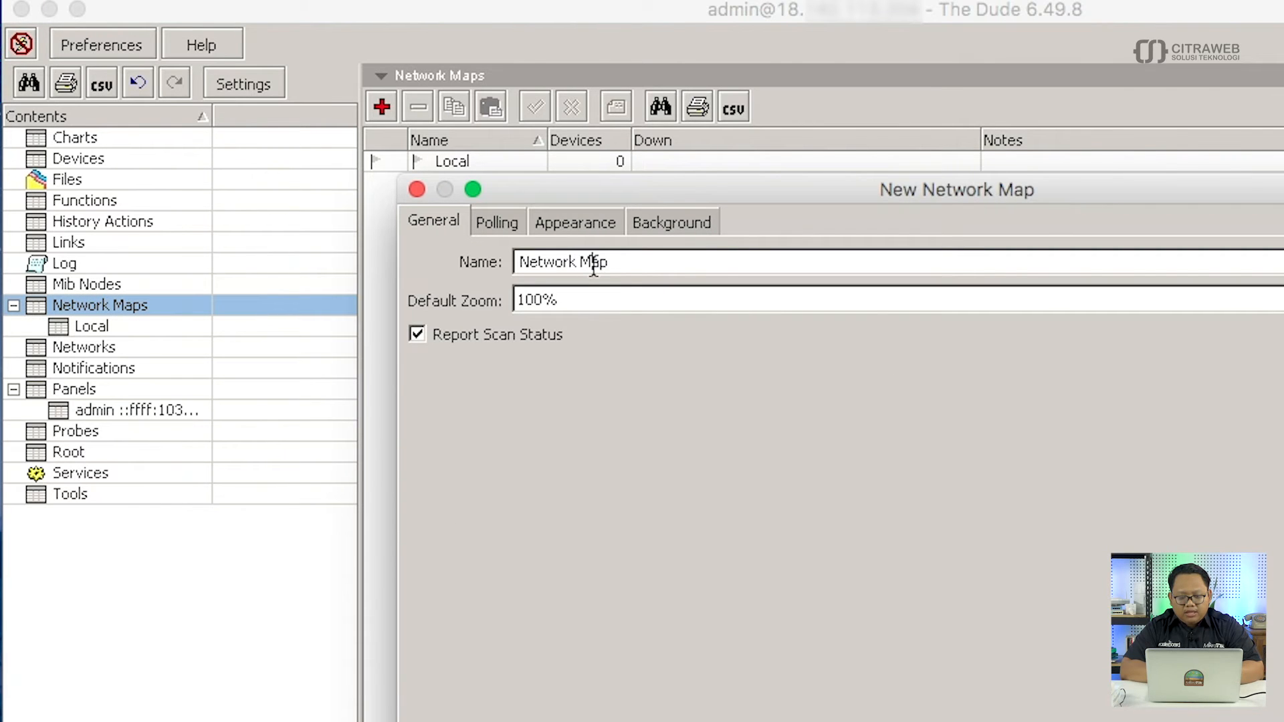
left_click(591, 262)
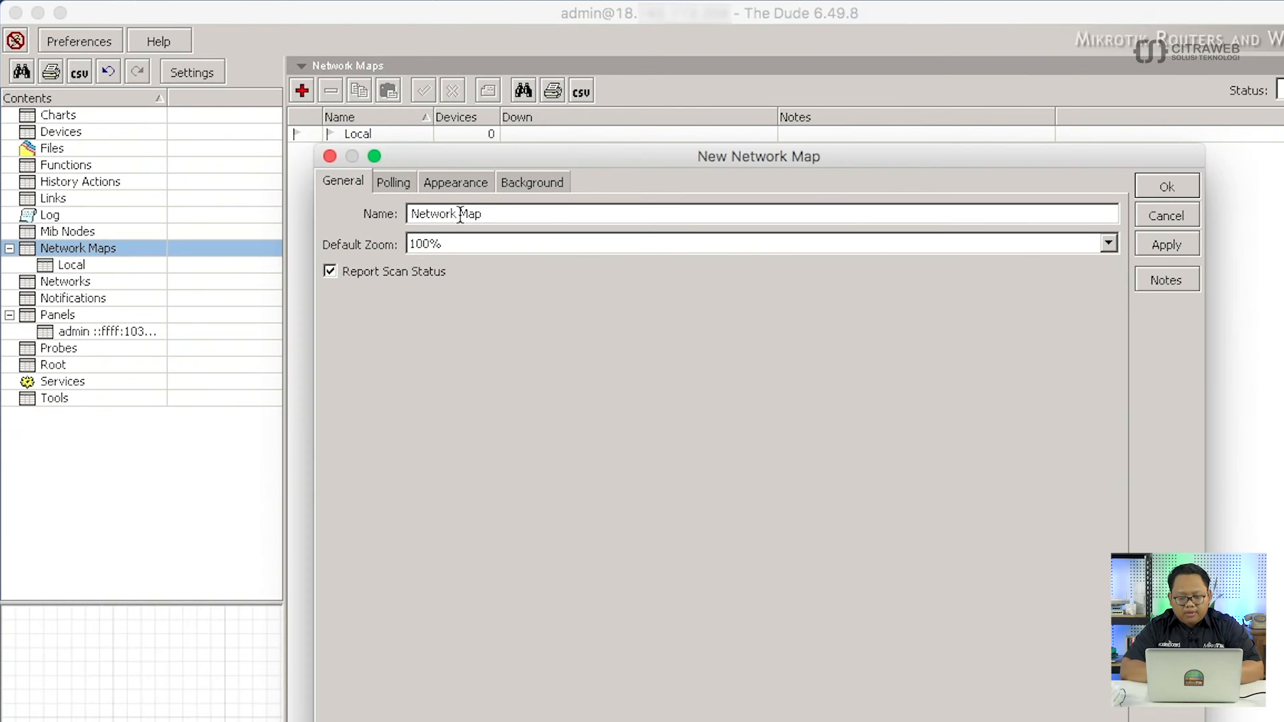
key("BackSpace")
key("BackSpace")
key("BackSpace")
type("Kantor A")
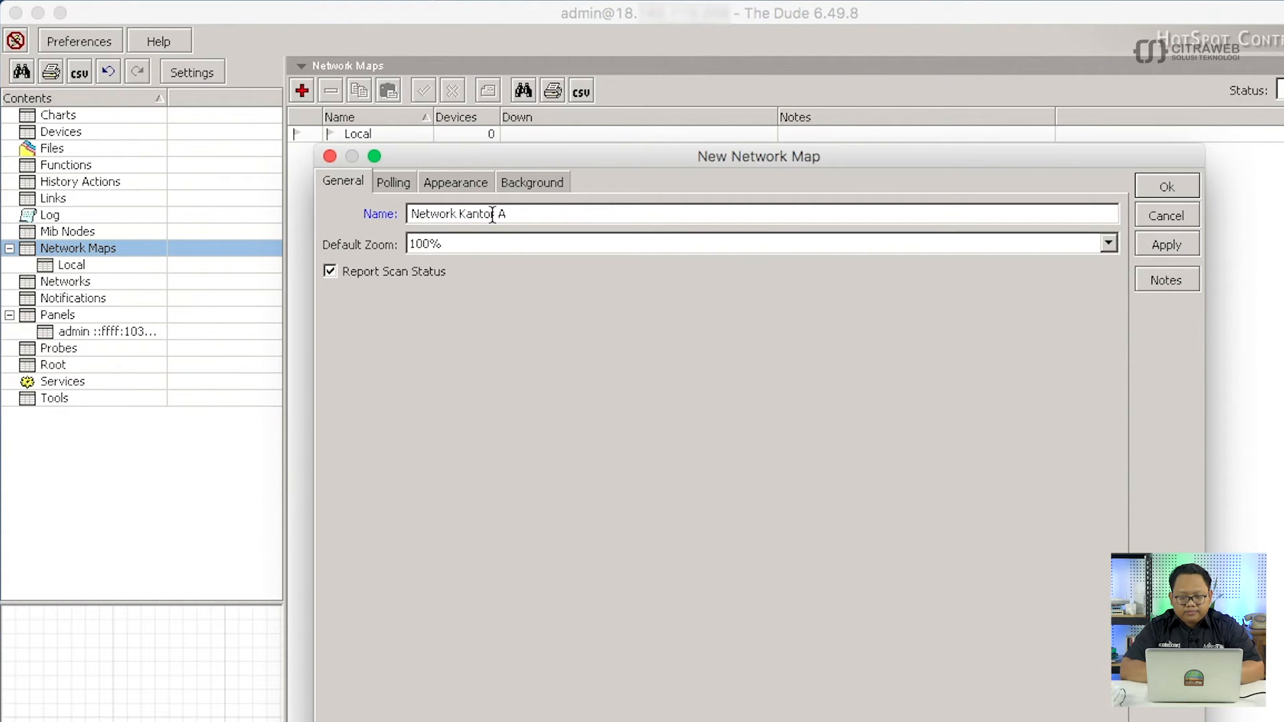
Give the map a tiled grid.png background and confirm it.
left_click(531, 180)
left_click(536, 211)
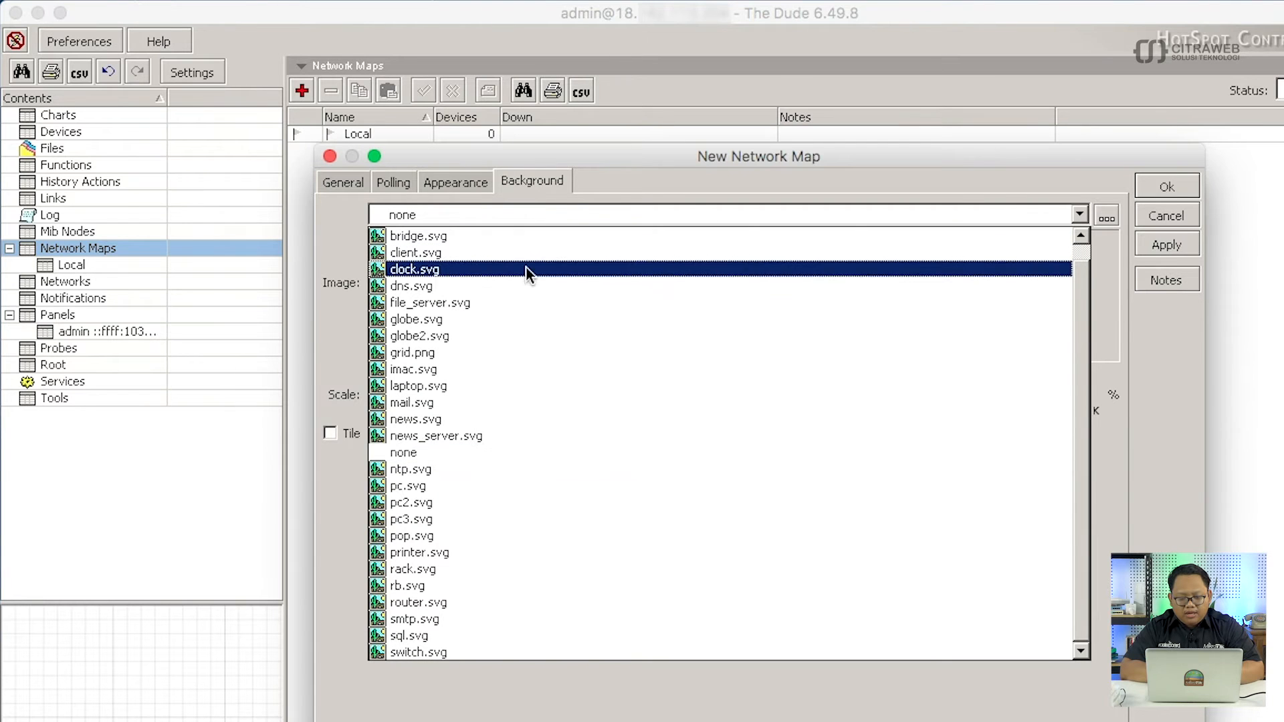
left_click(516, 351)
left_click(331, 433)
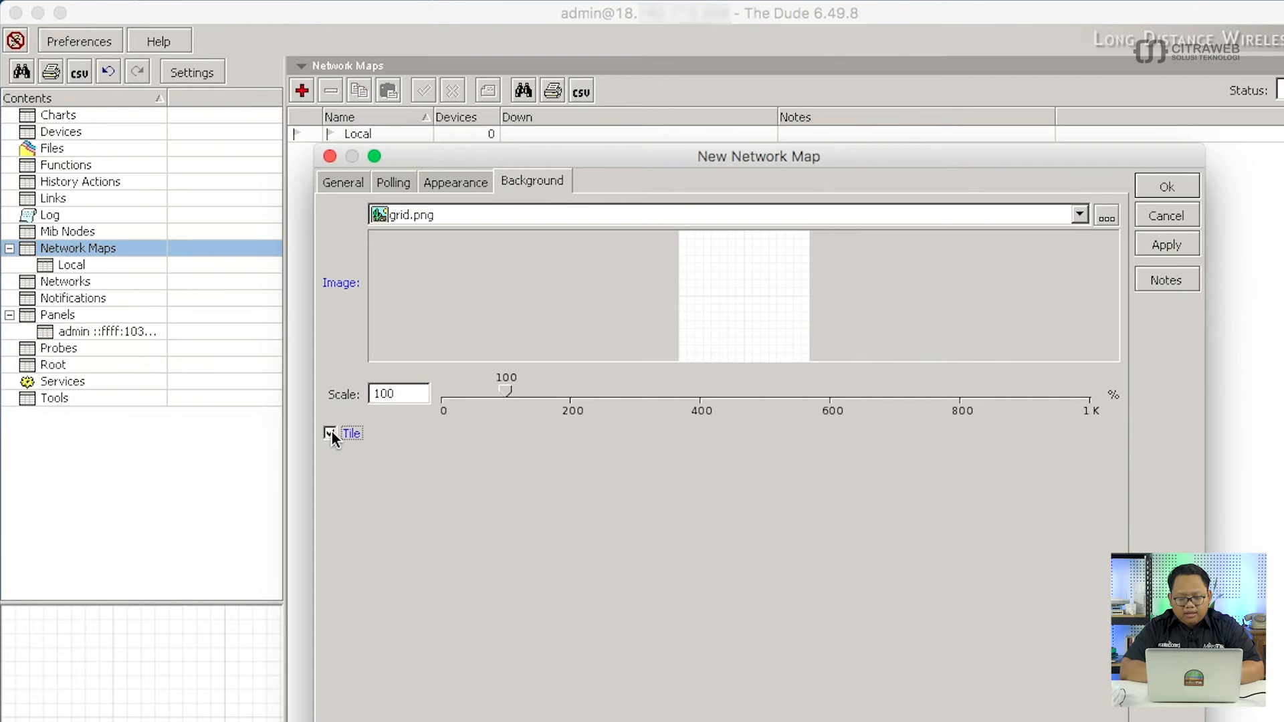
left_click(1165, 188)
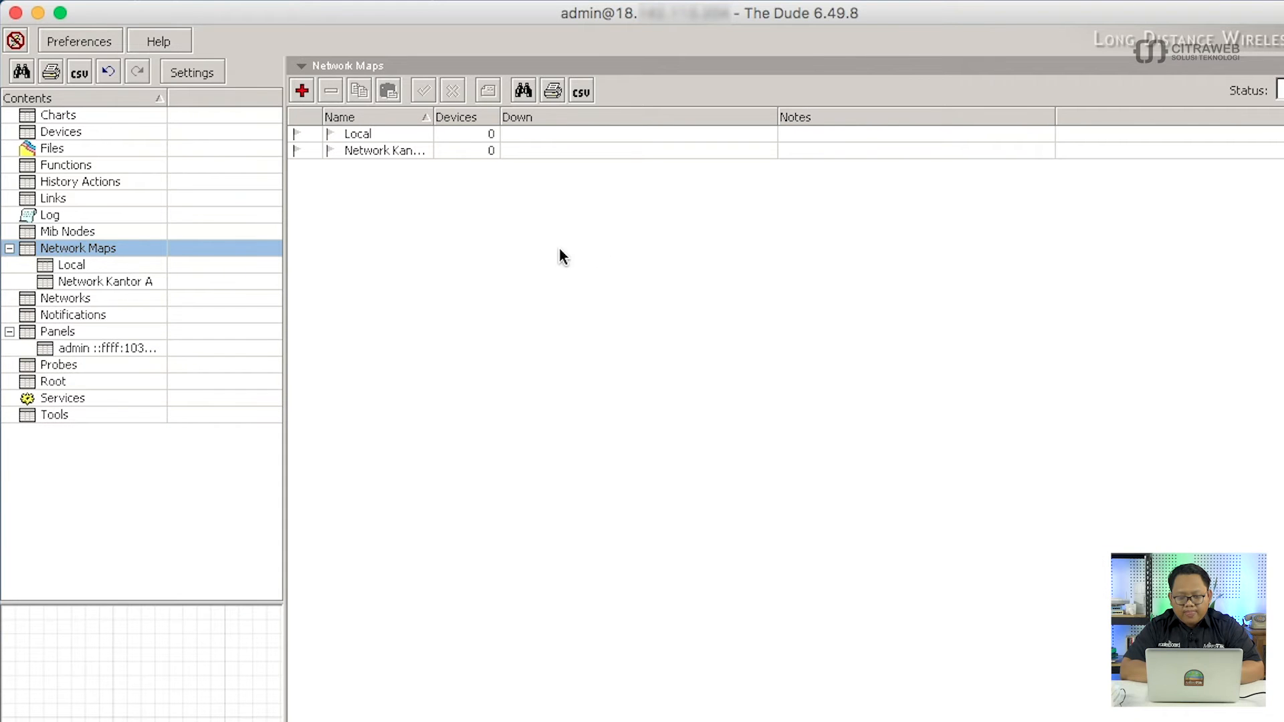
Open the Network Kantor A map and place a new device on it.
left_click(140, 281)
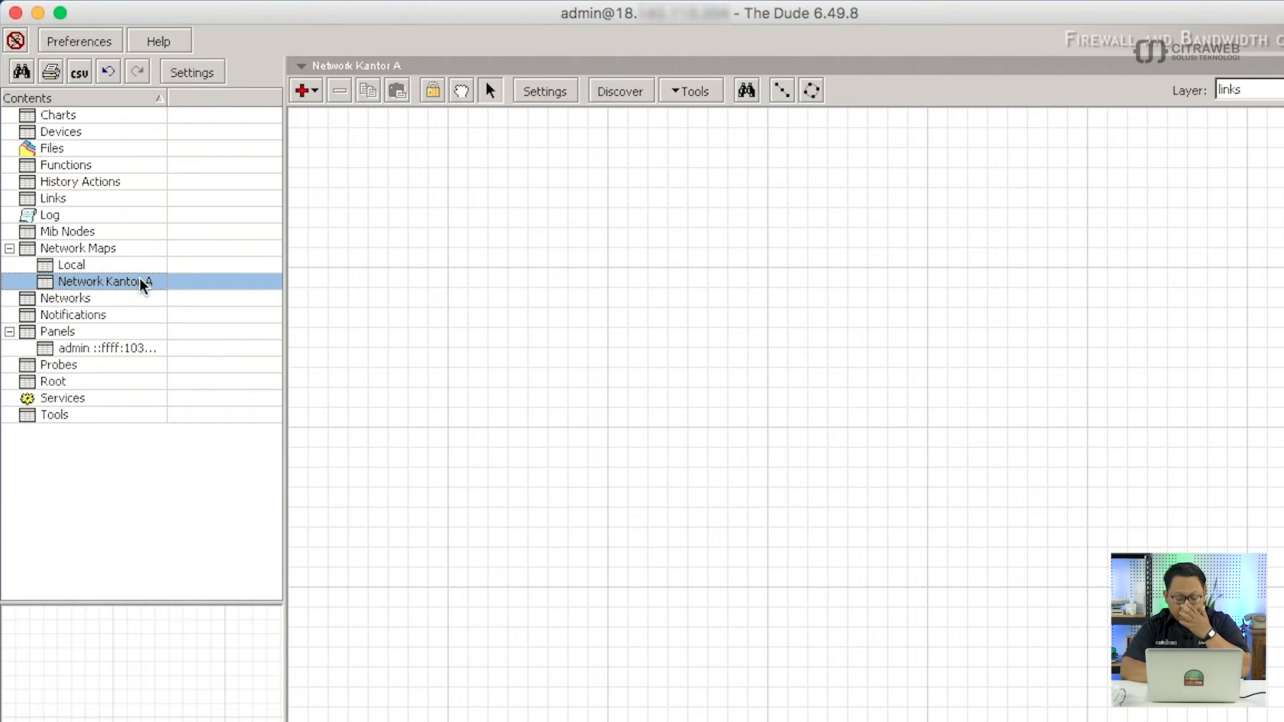
left_click(318, 94)
left_click(324, 118)
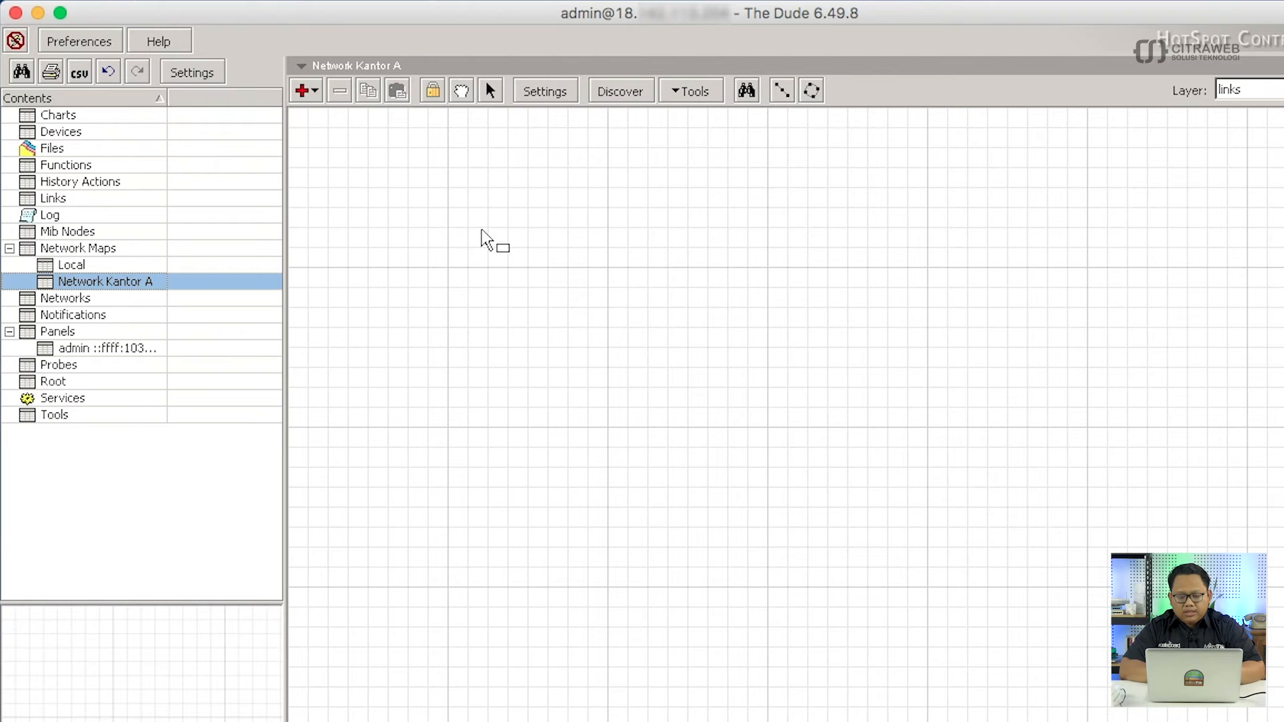
left_click(545, 214)
left_click_drag(554, 172, 619, 143)
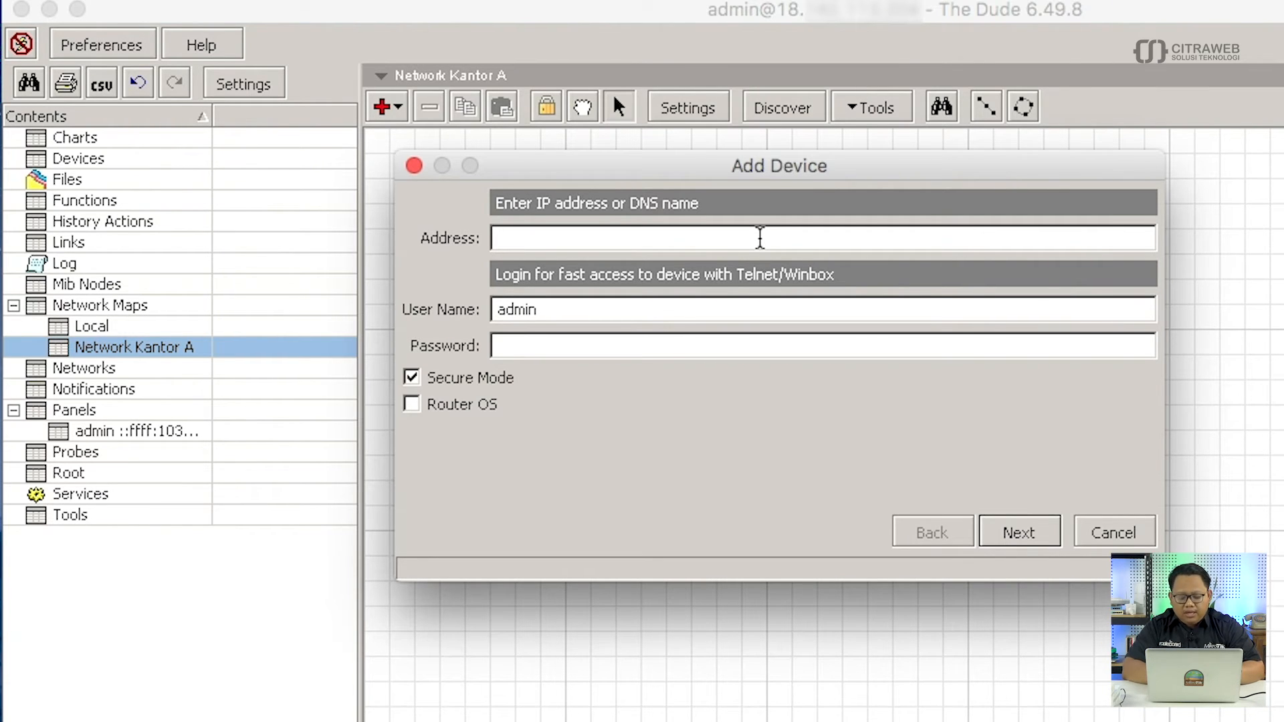
Give the new device address 10.1.1.2 with a RouterOS login, then proceed to services.
type("10.")
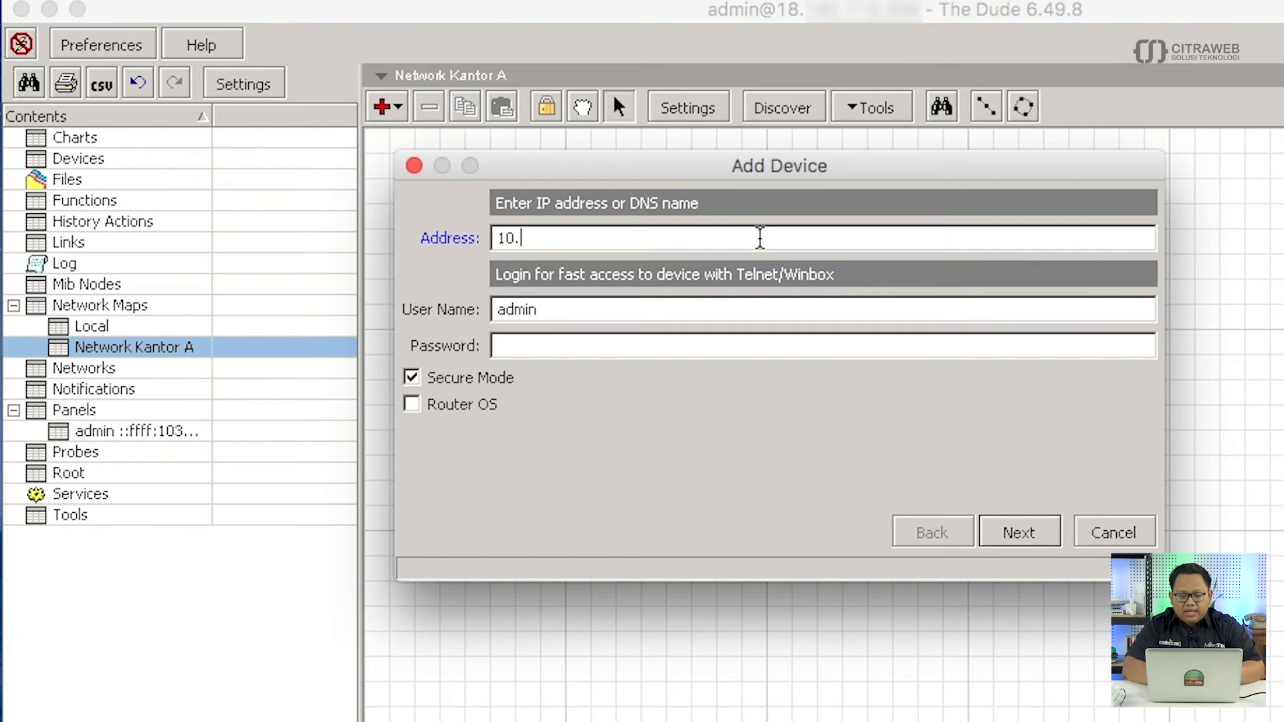
type("1.1.2")
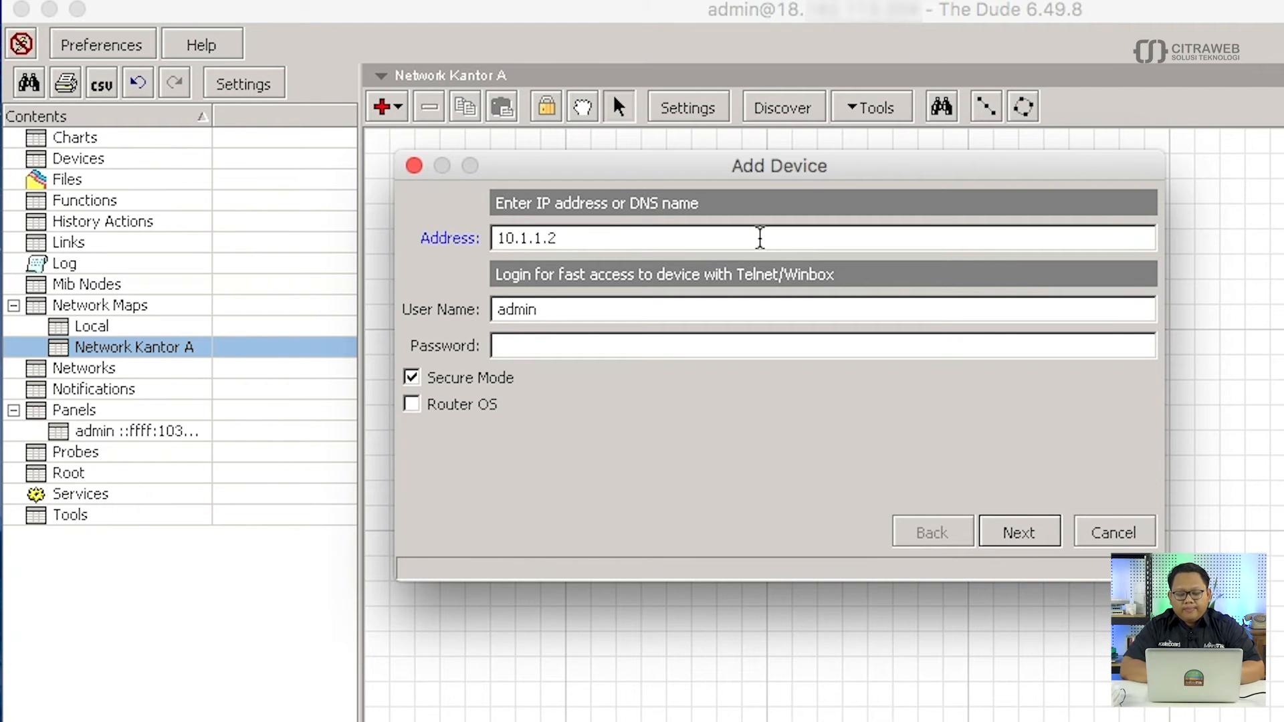
left_click(734, 315)
left_click(722, 346)
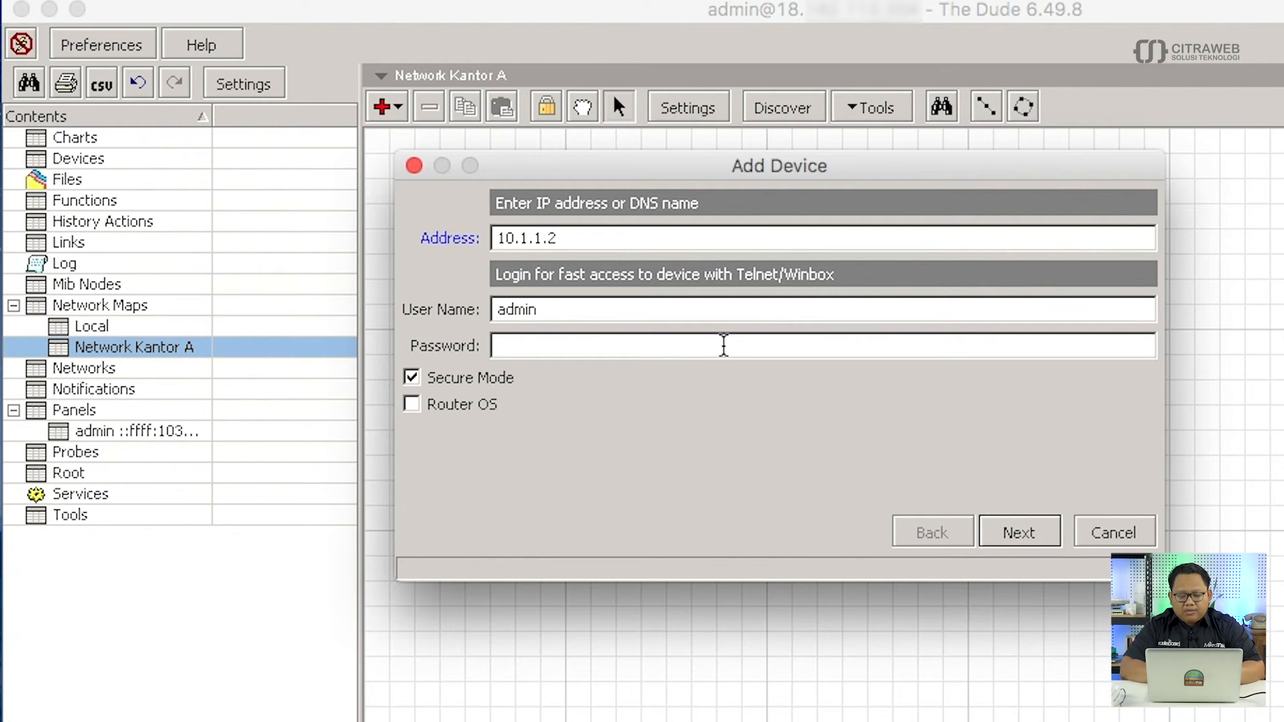
left_click(411, 405)
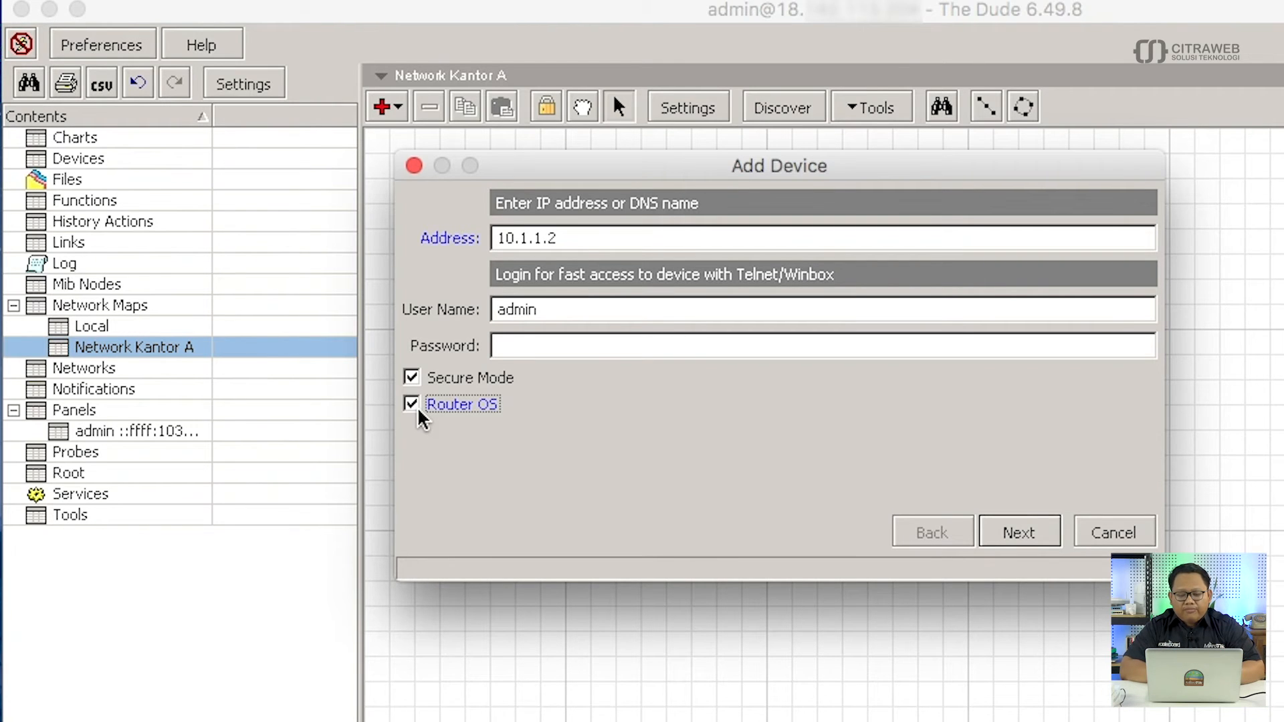
left_click(1029, 530)
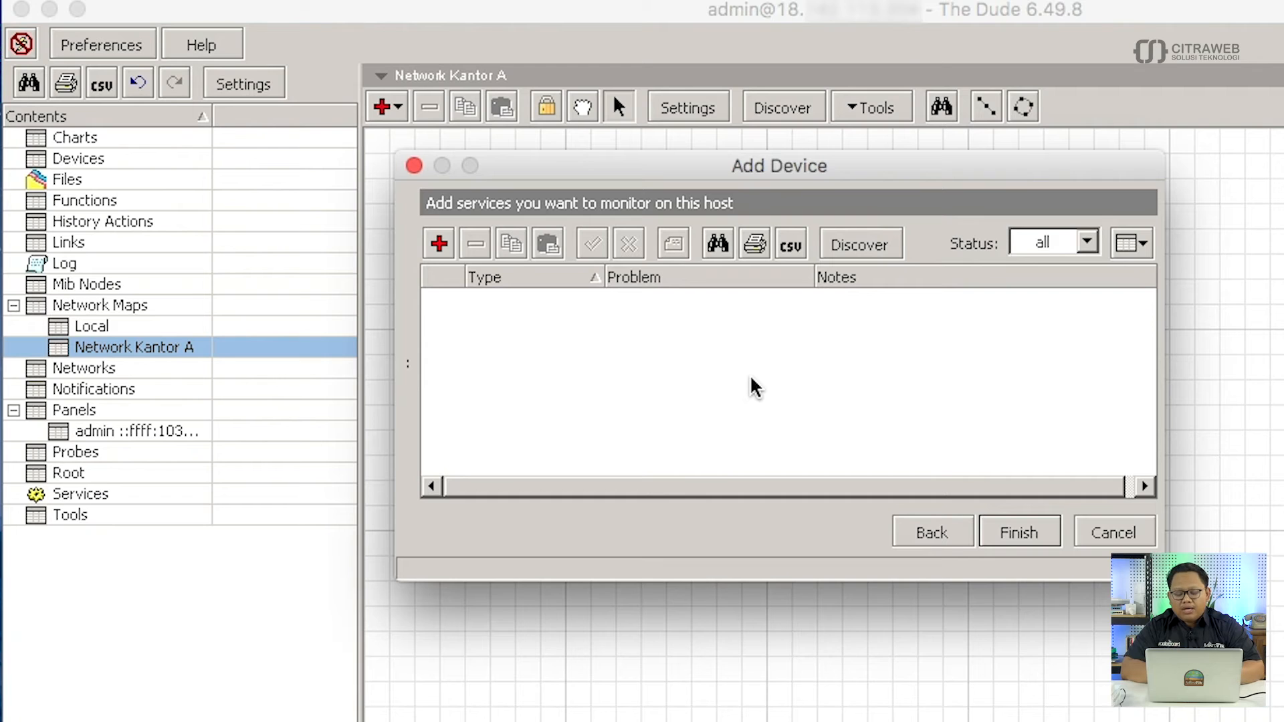
Discover the device's services and remove ftp and http.
left_click(860, 242)
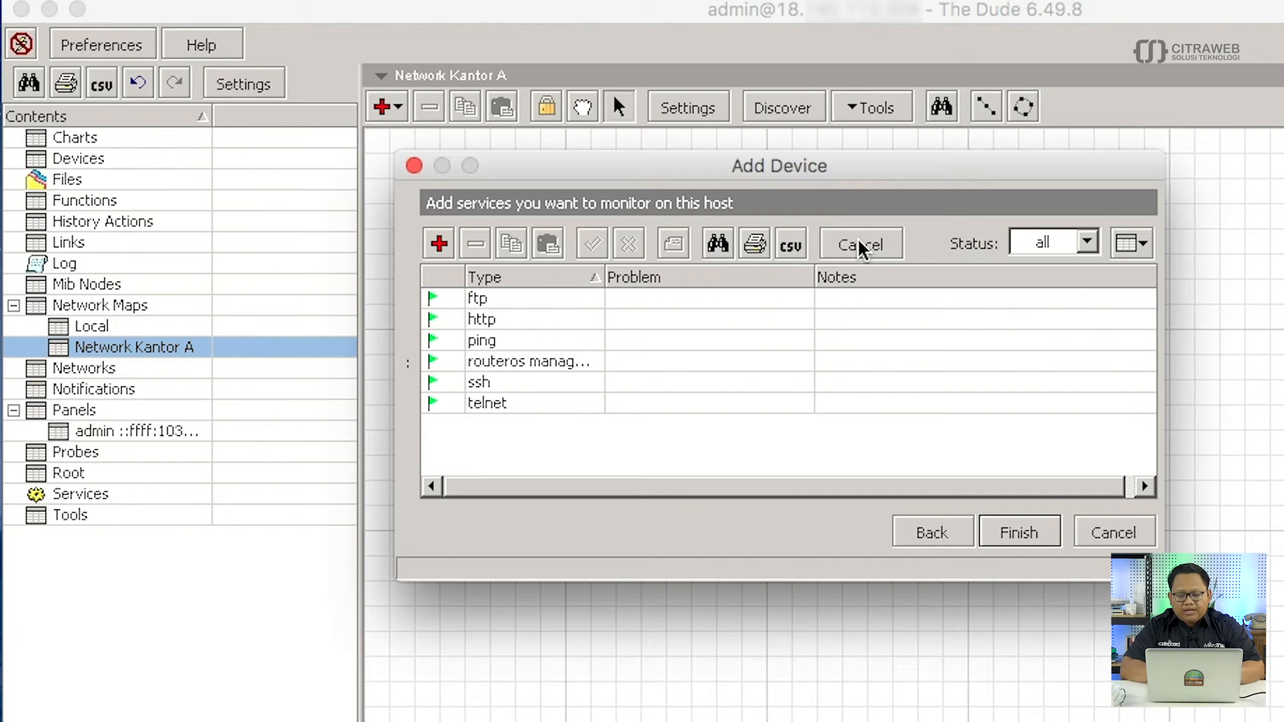
left_click(575, 318)
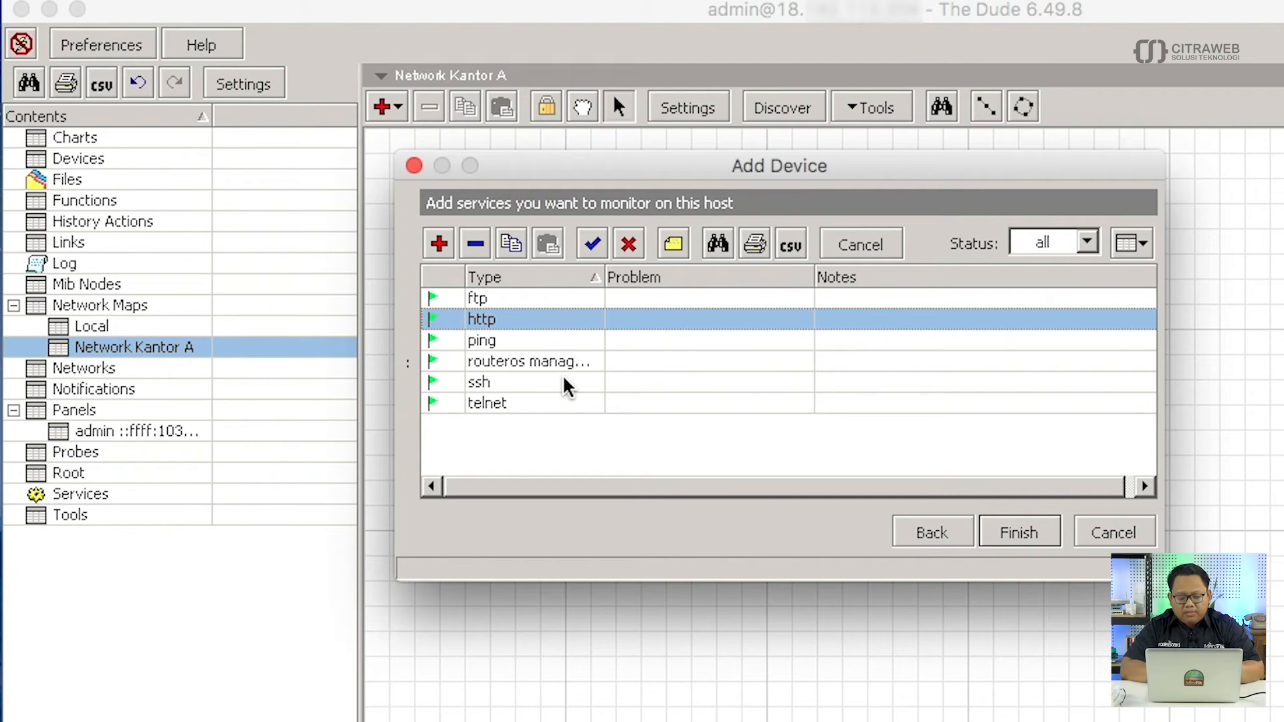
left_click(563, 295, "shift")
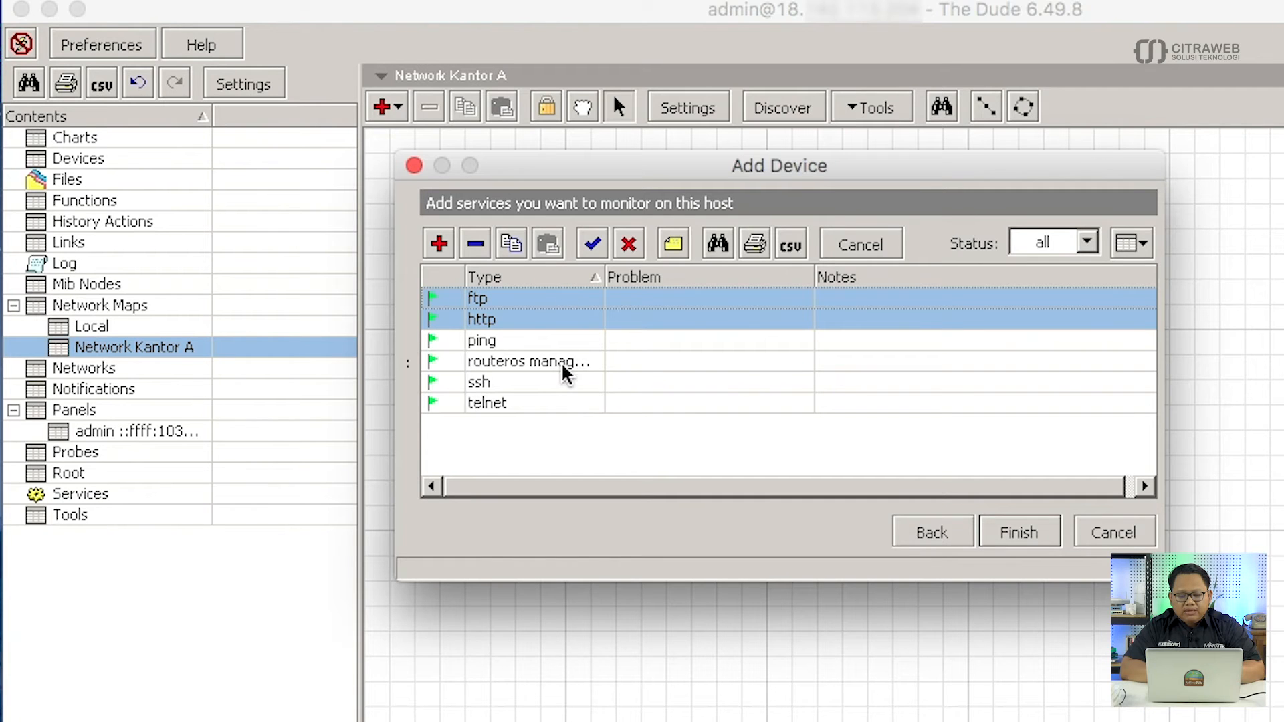
left_click(475, 244)
left_click(945, 558)
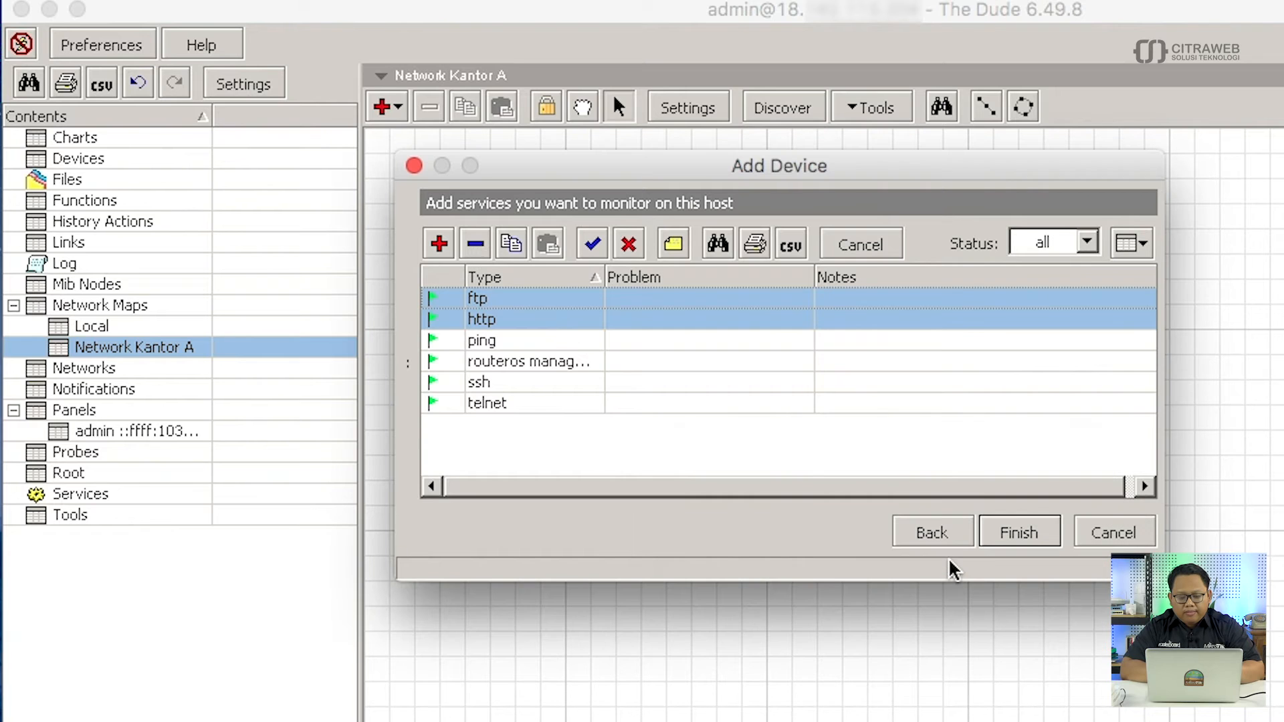
Remove the routeros, ssh and telnet services, leaving only ping.
left_click(564, 319)
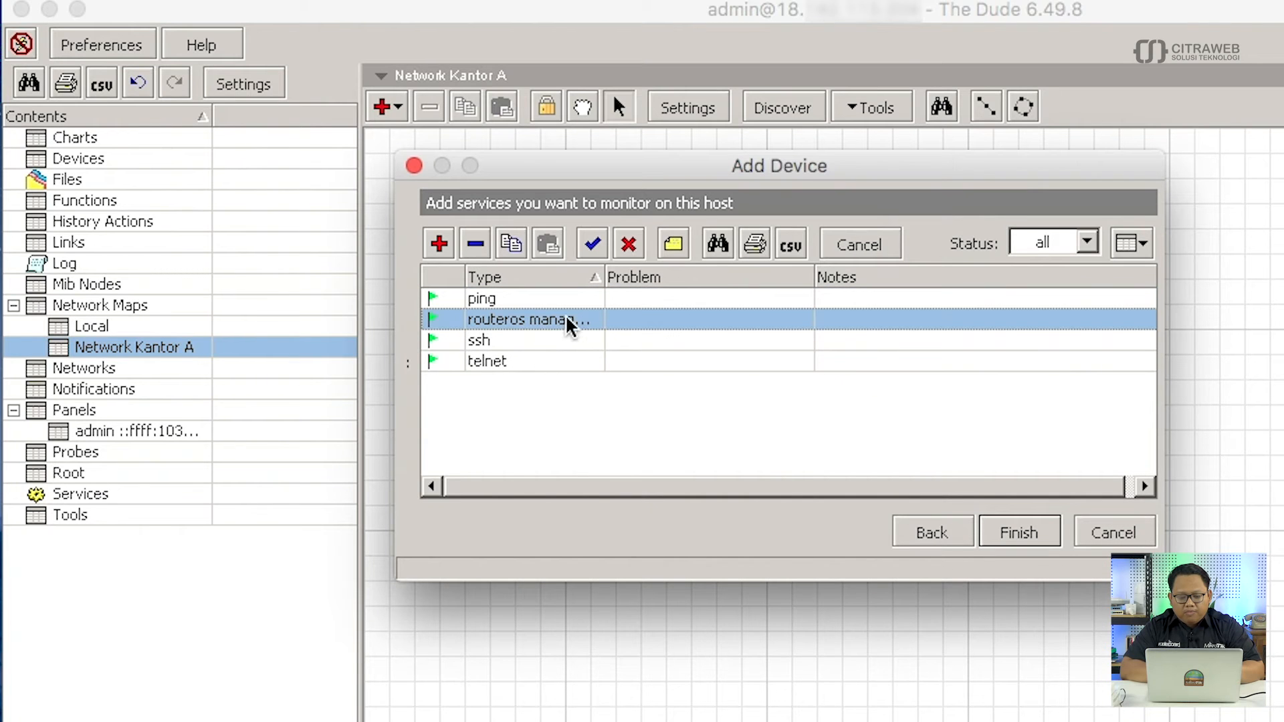
left_click(559, 358, "shift")
left_click(481, 244)
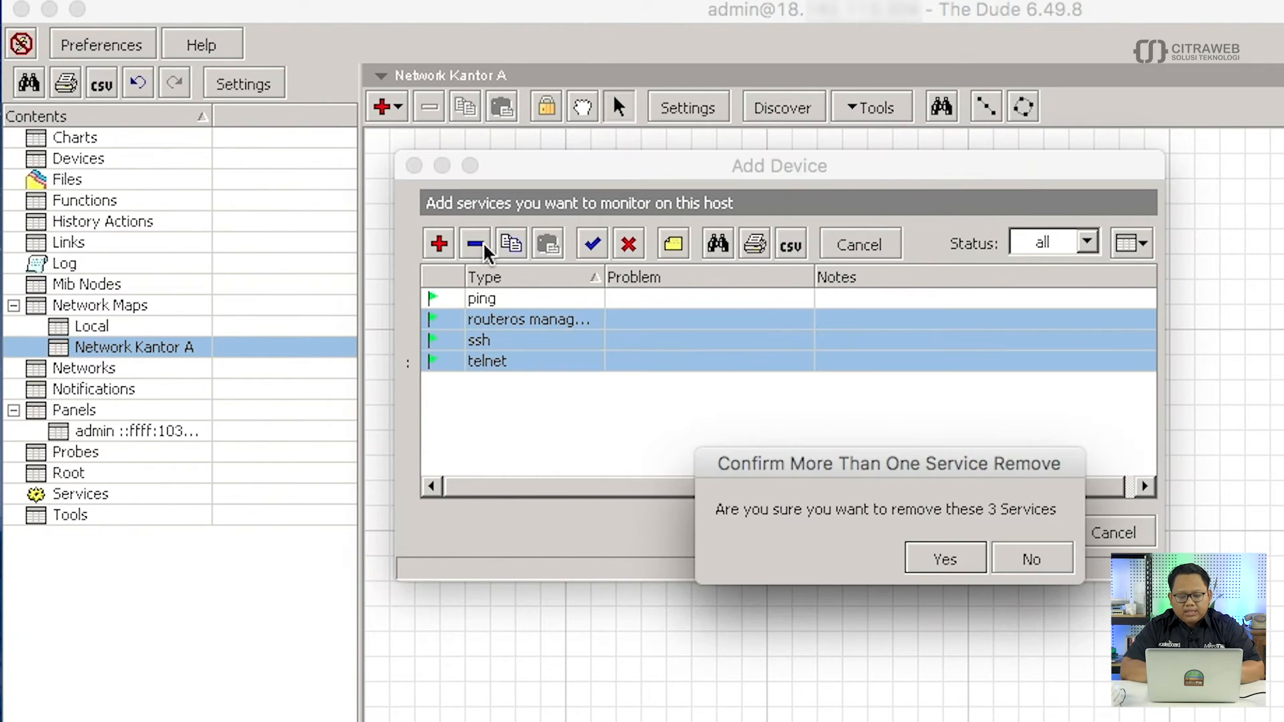
left_click(935, 566)
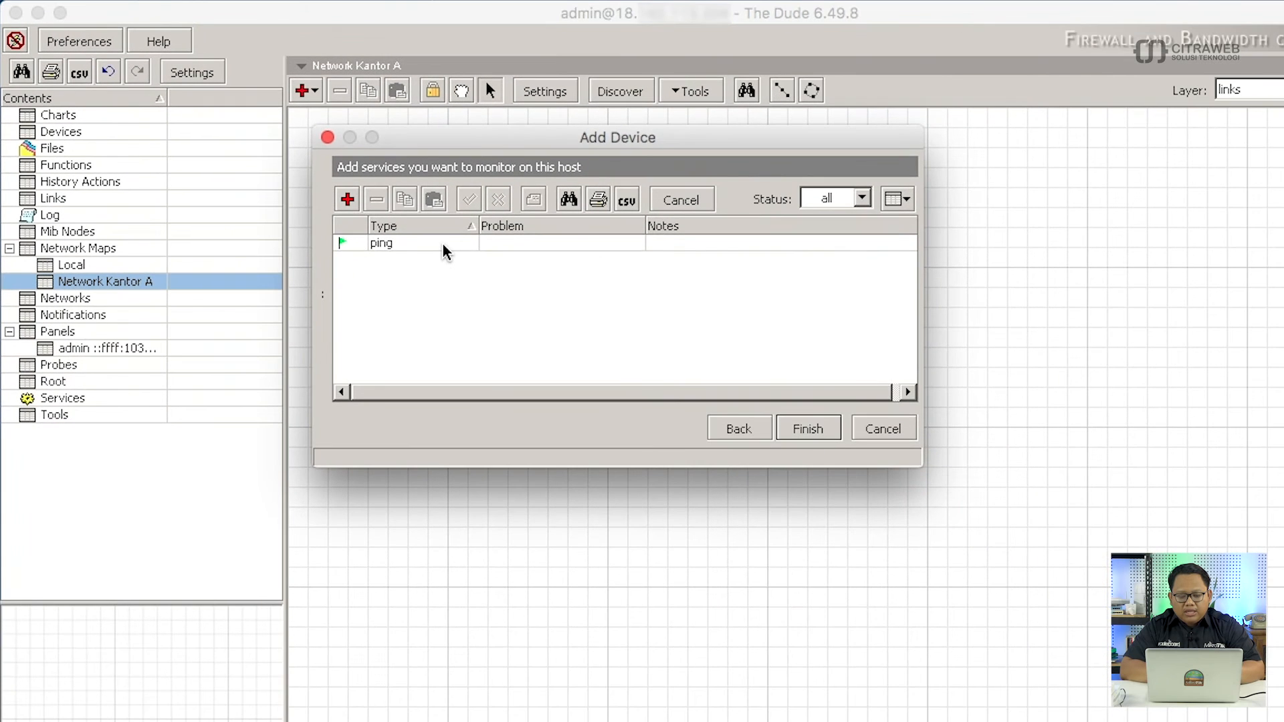
Set ping's probe timeout and probe interval to 00:00:05 and probe down count to 2.
double_click(561, 299)
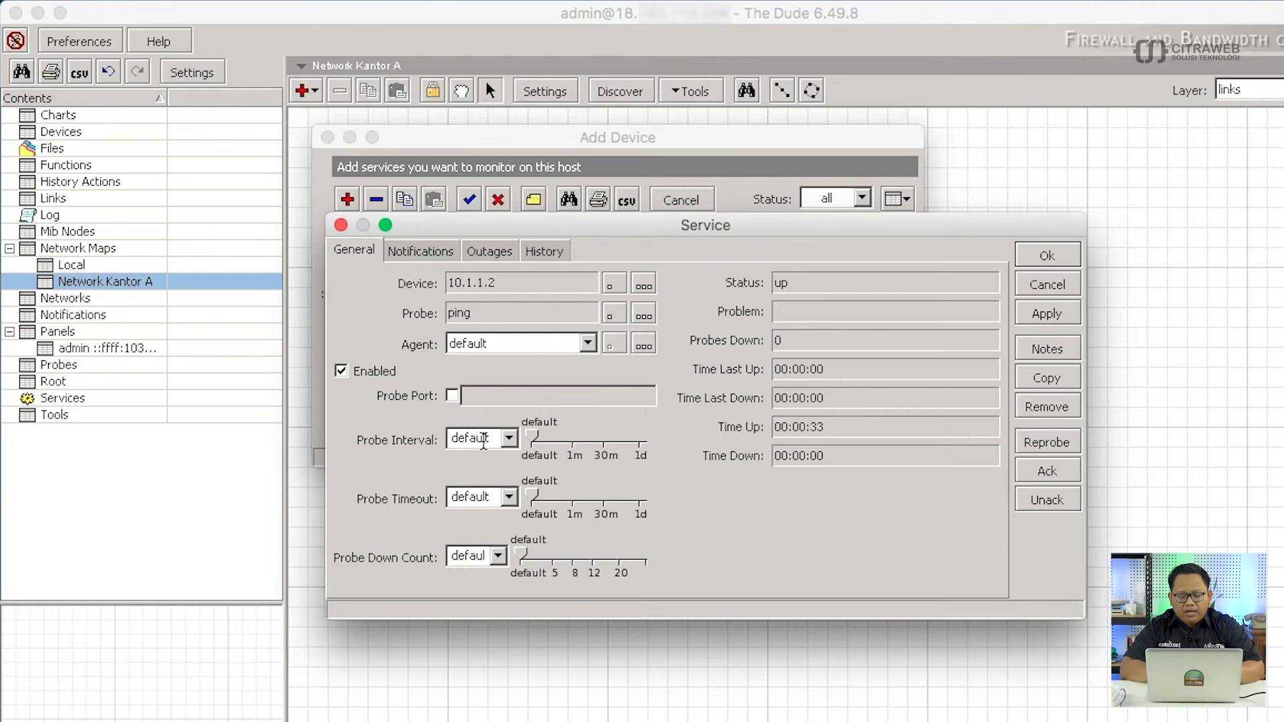
left_click(510, 498)
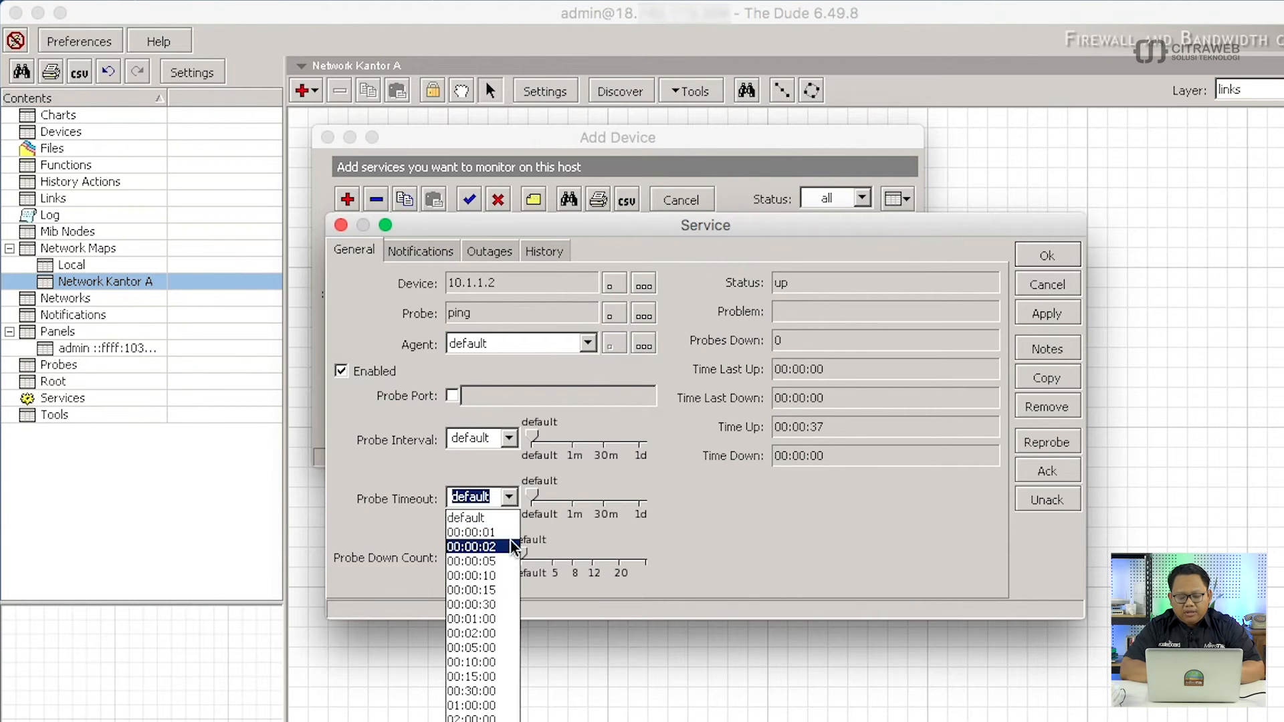
left_click(502, 561)
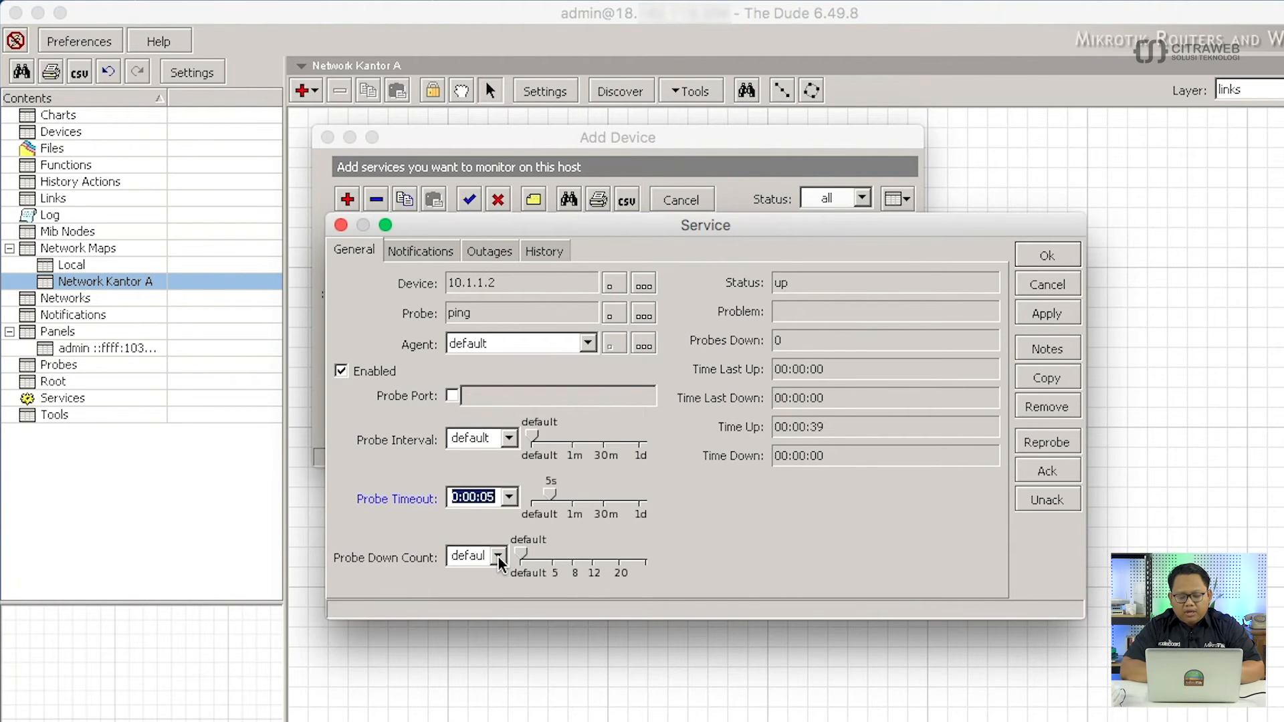
left_click(498, 557)
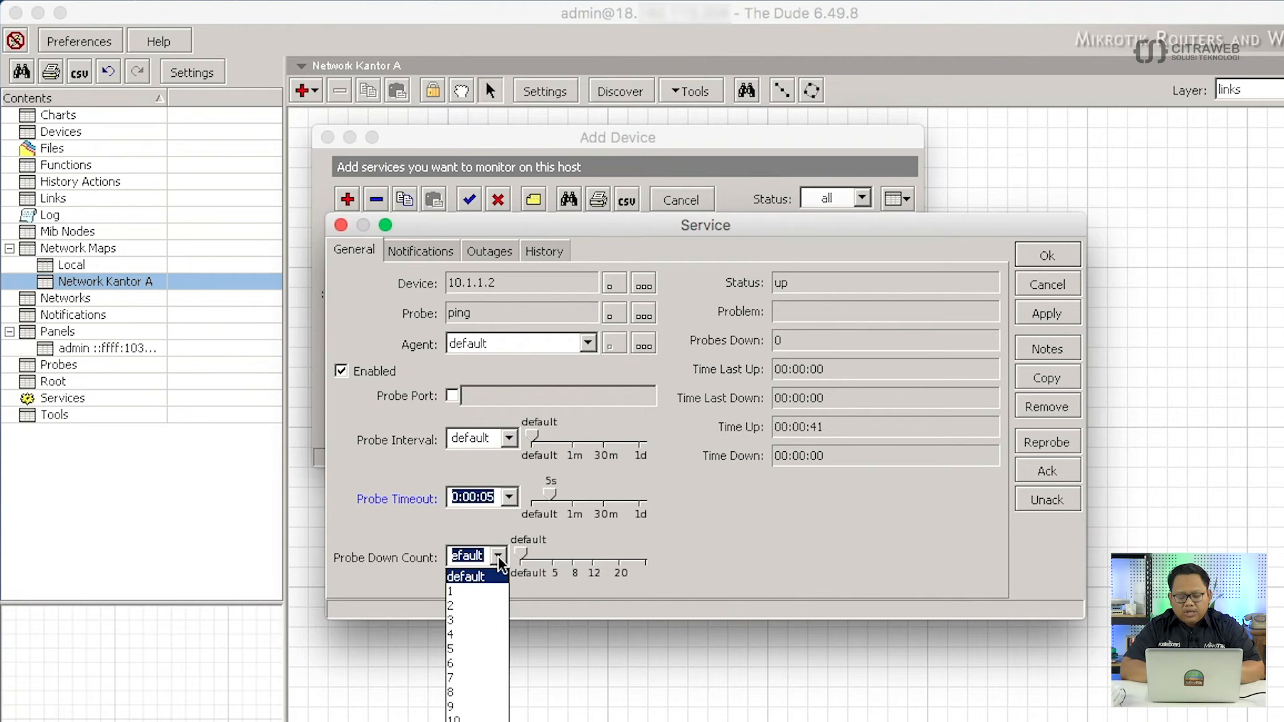
left_click(499, 606)
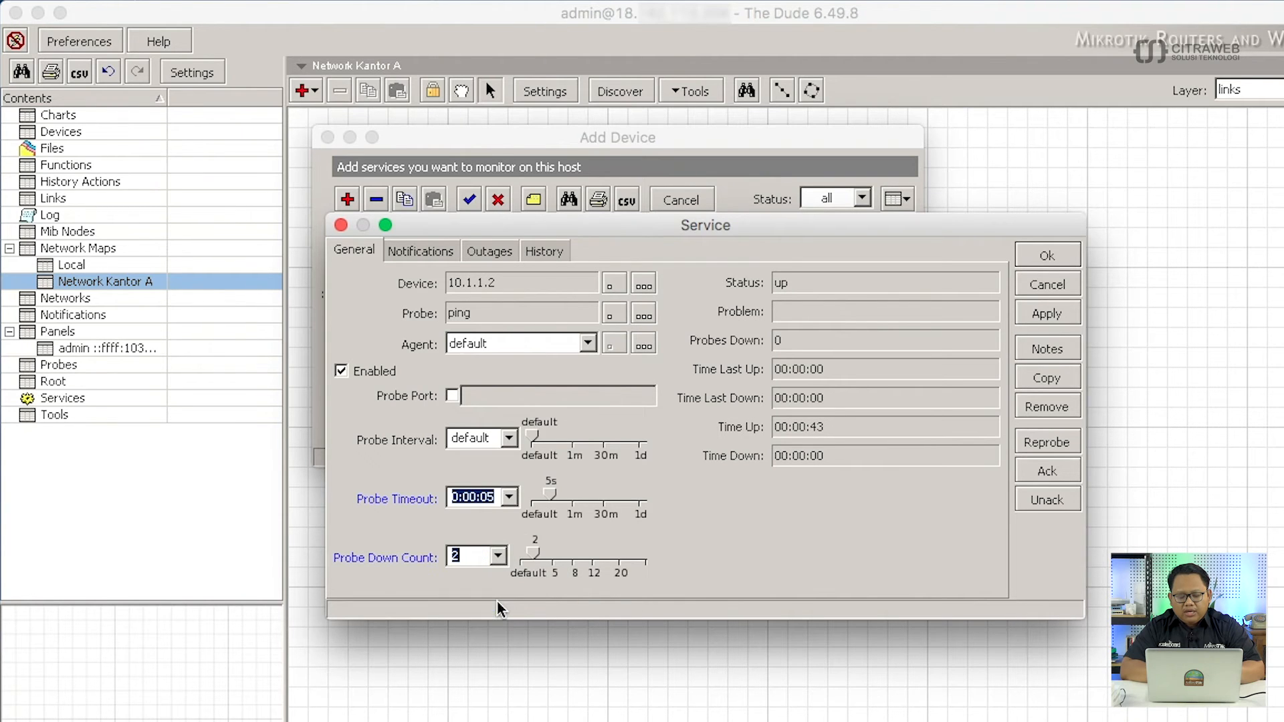
left_click(512, 442)
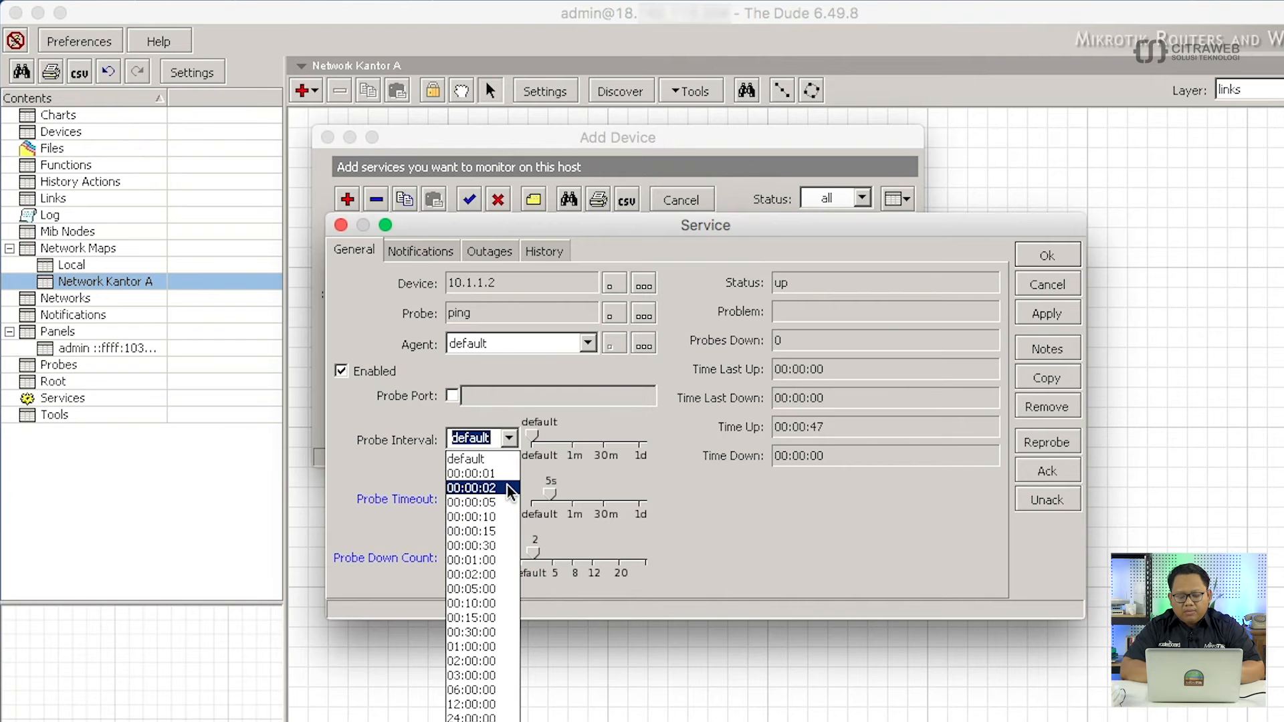
left_click(498, 502)
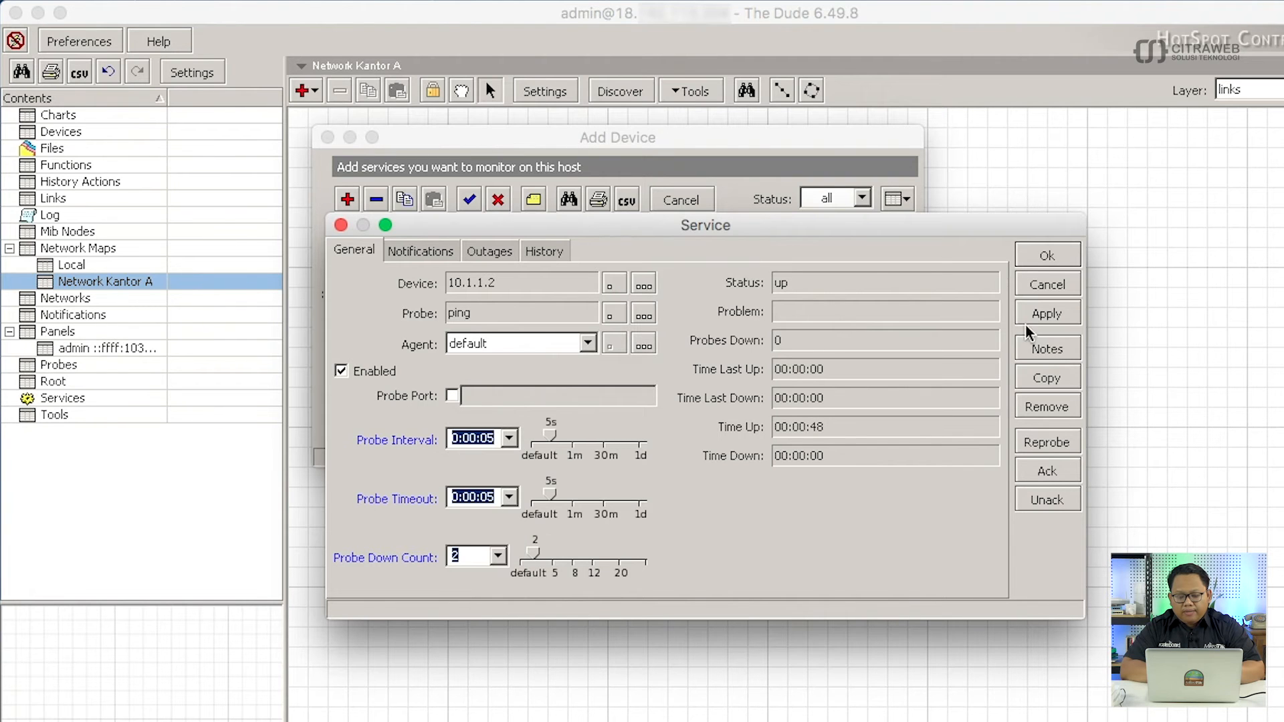
left_click(1043, 258)
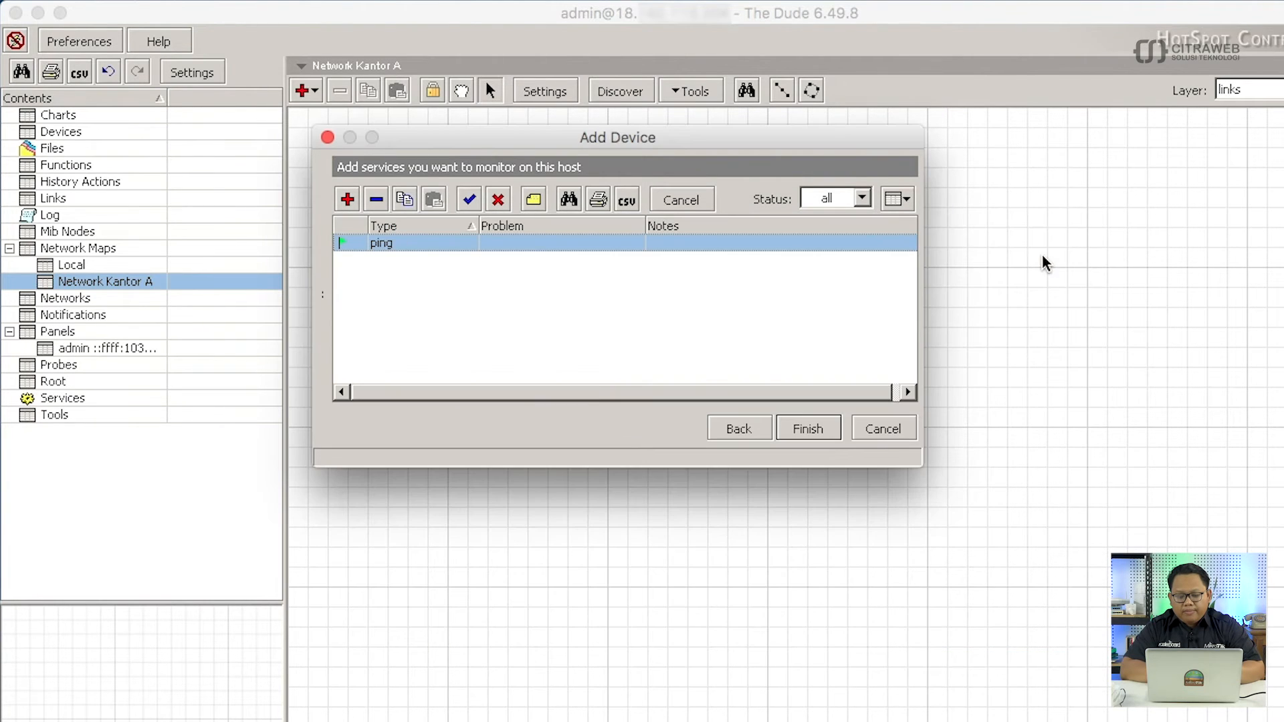
Finish the wizard and place the 10.1.1.2 device on the Network Kantor A map.
left_click(809, 430)
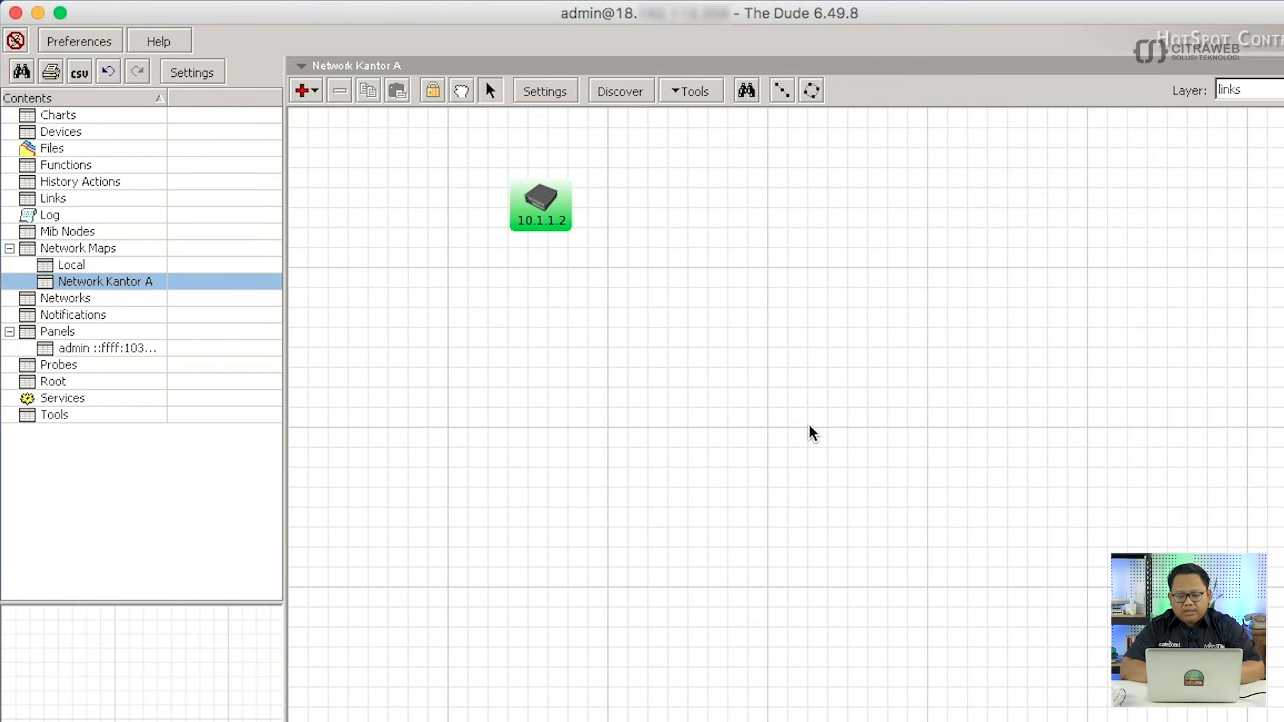
left_click_drag(538, 200, 512, 200)
left_click(579, 222)
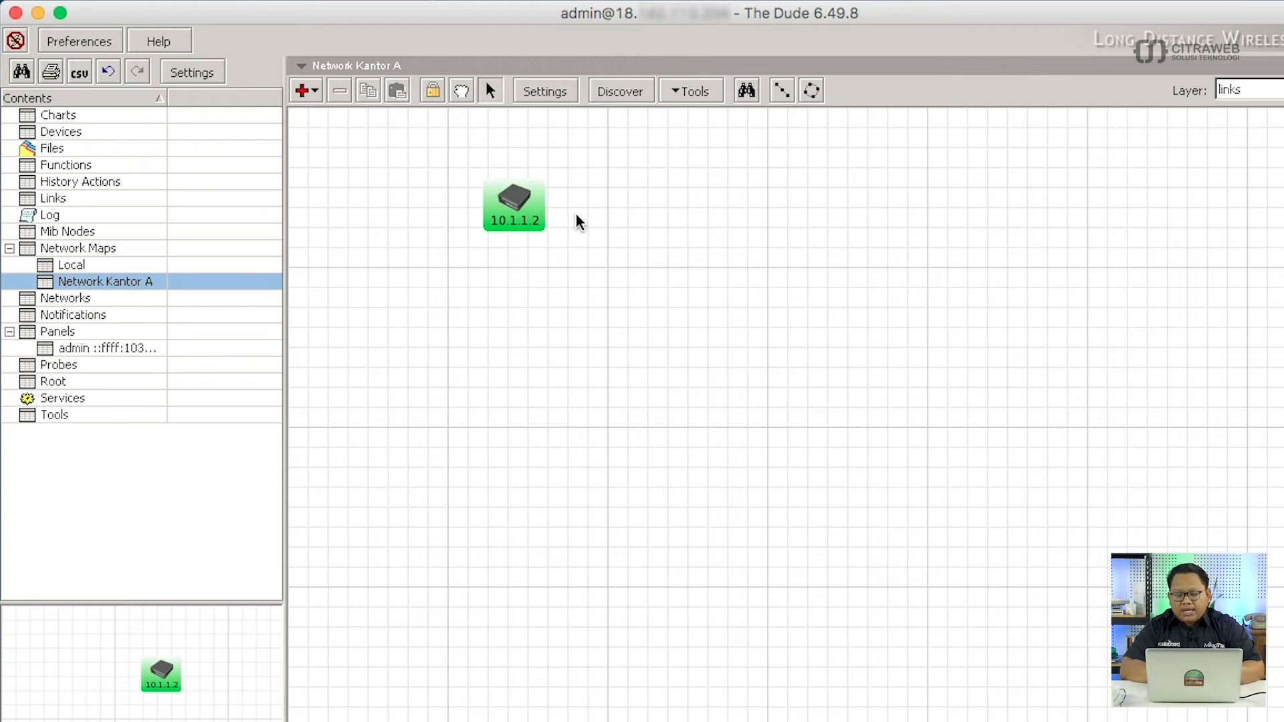
Add Device.FirstAddress as a second label line beneath [Device.Name] in the device's Appearance.
right_click(516, 196)
left_click(557, 230)
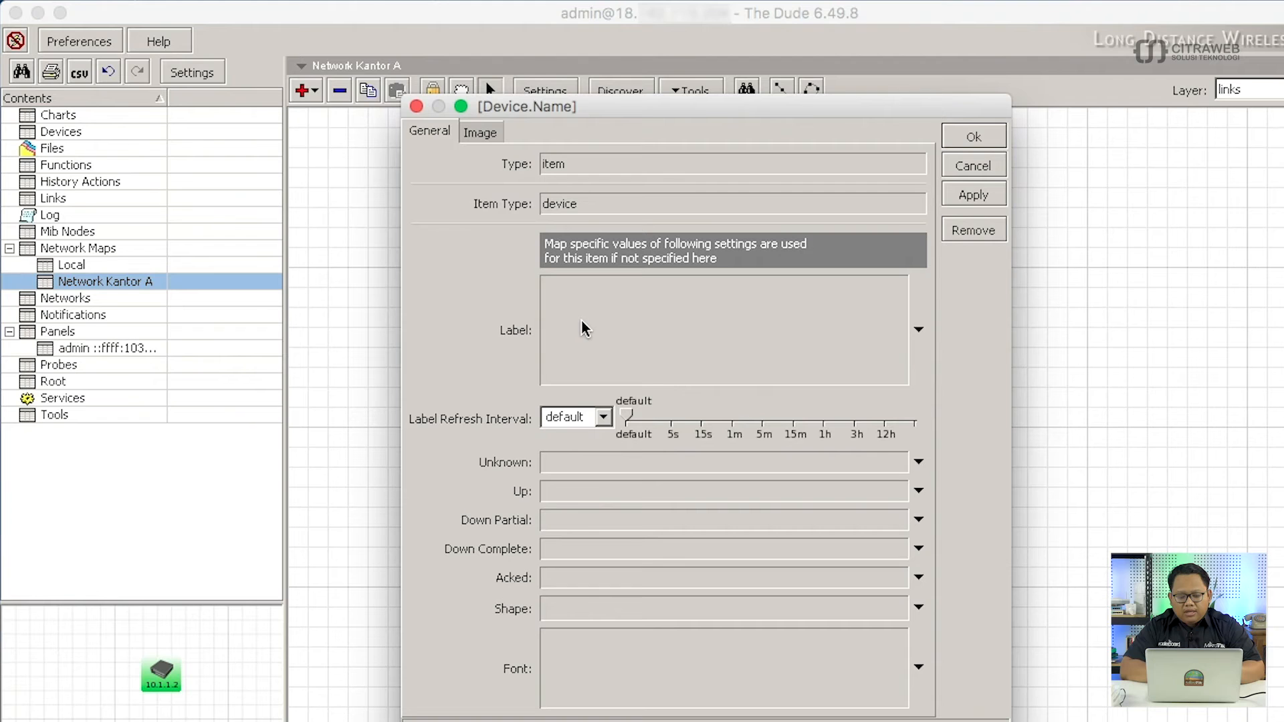
left_click(581, 319)
left_click(653, 319)
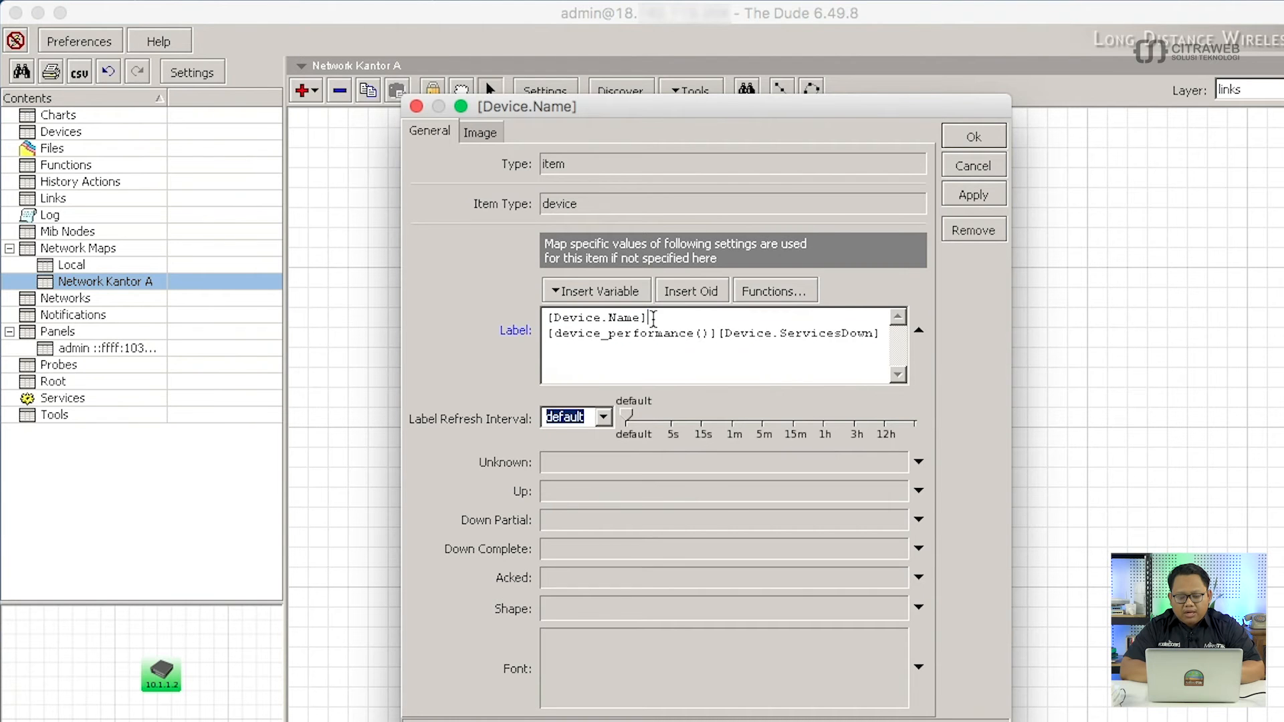
key("Return")
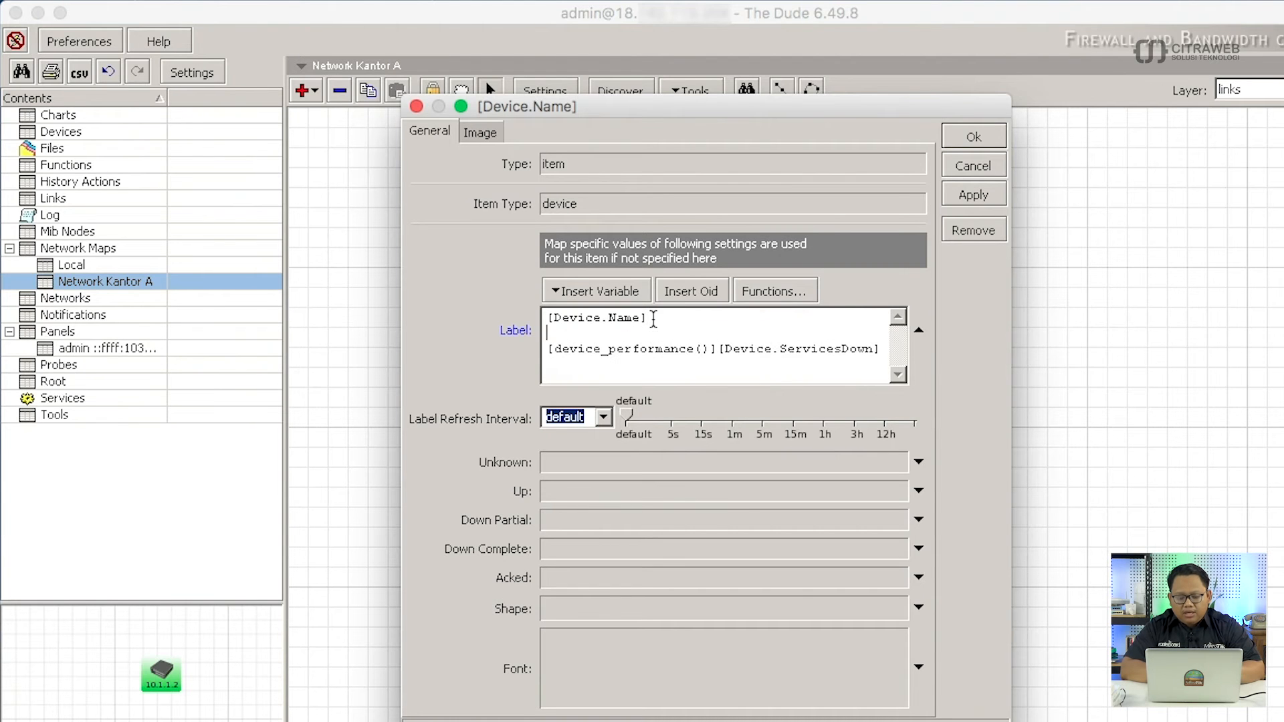
left_click(612, 283)
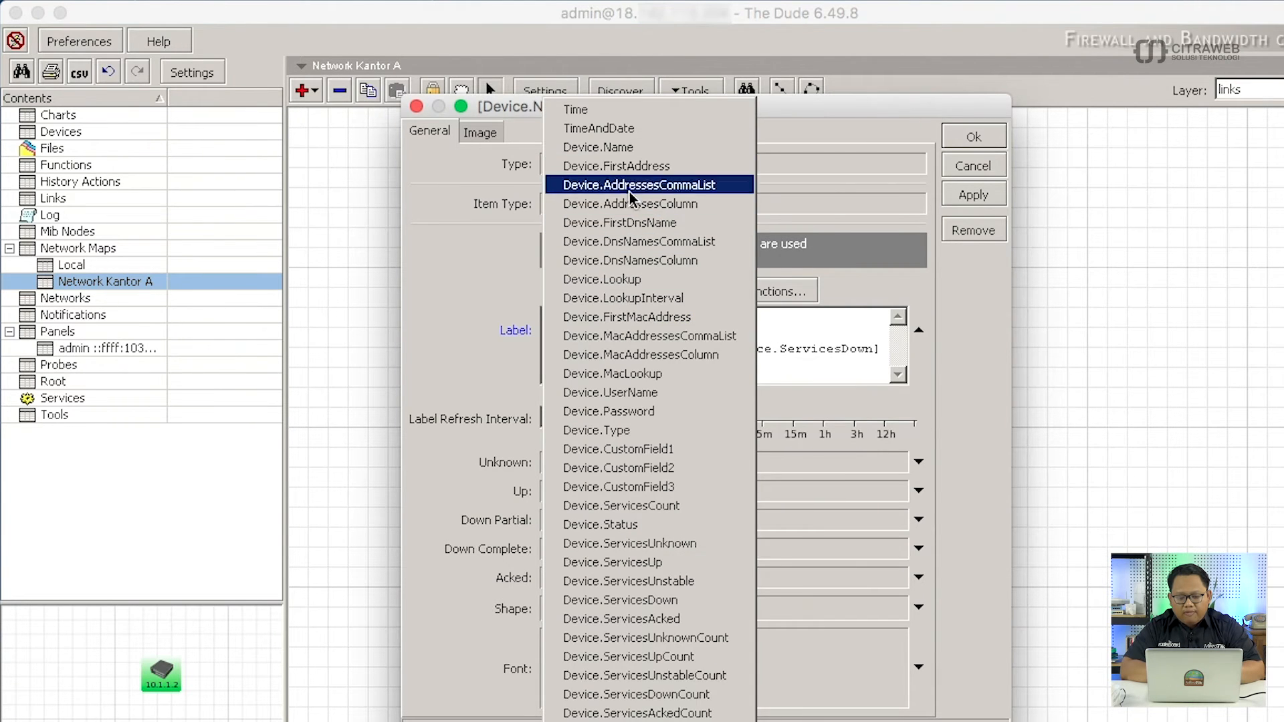
left_click(637, 169)
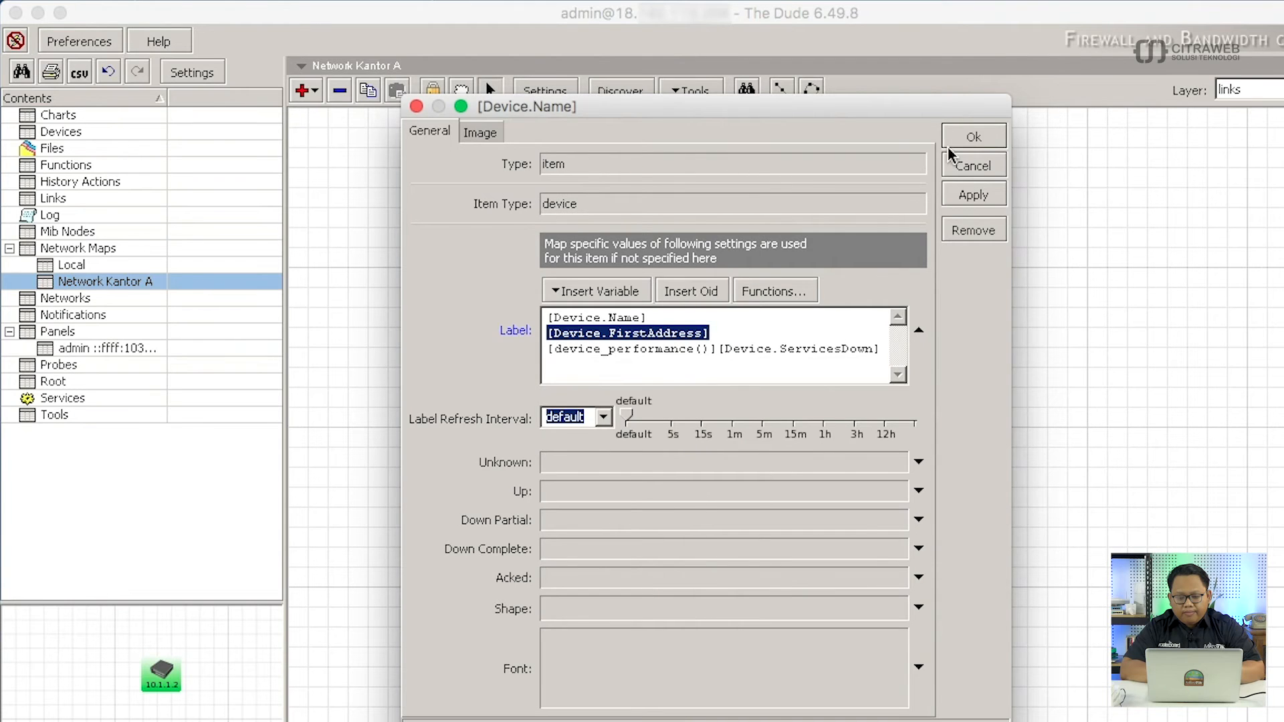
left_click(973, 137)
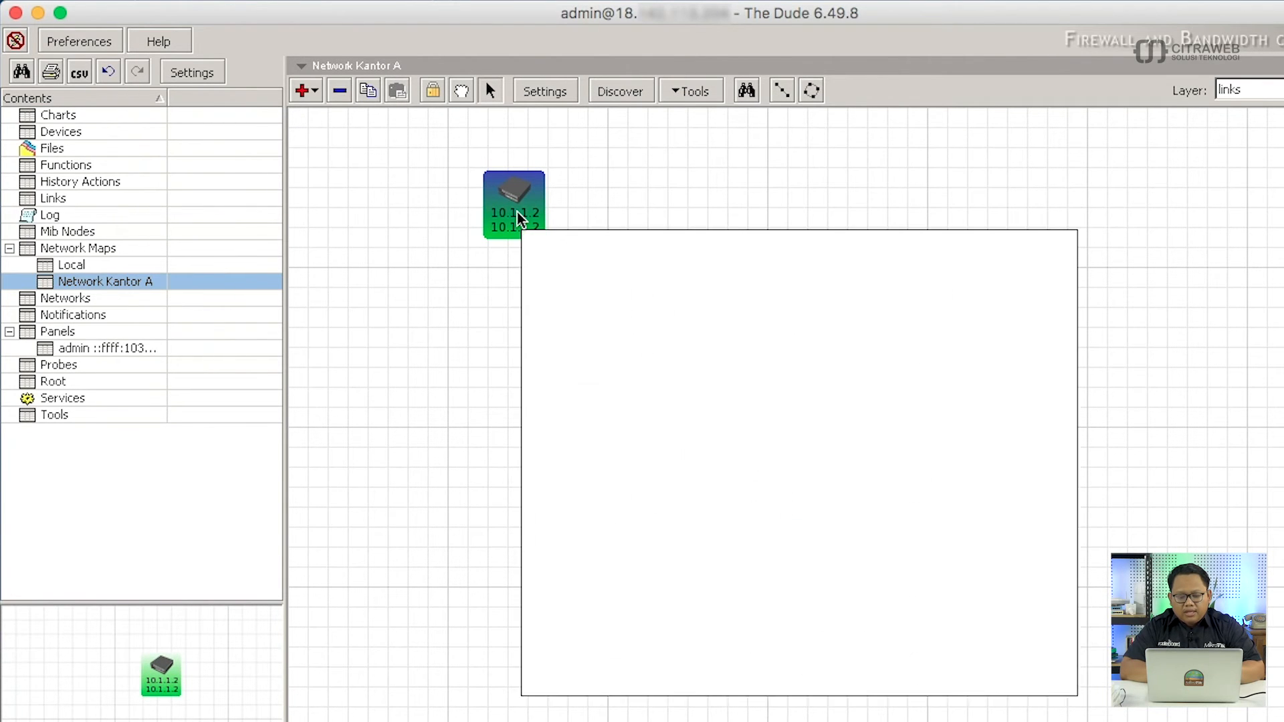
Change the 10.1.1.2 device's name to 'Router GW' in its General settings.
double_click(520, 218)
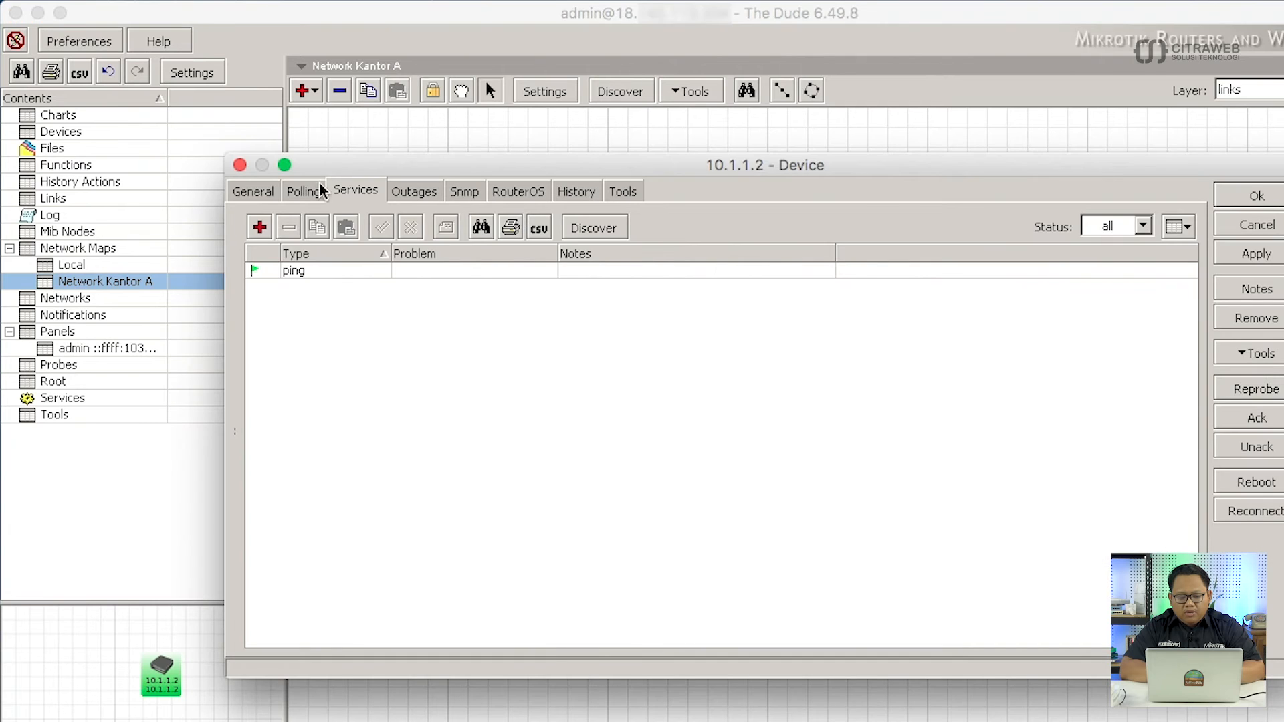
left_click(264, 193)
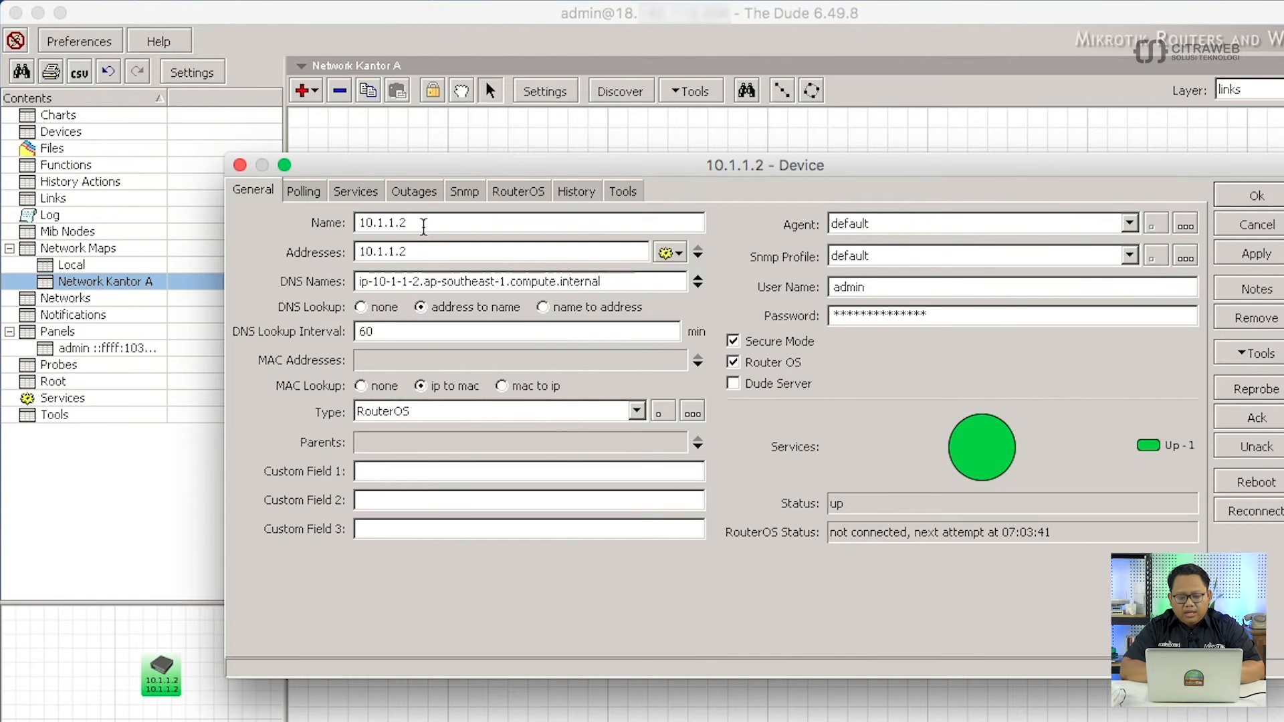
double_click(421, 223)
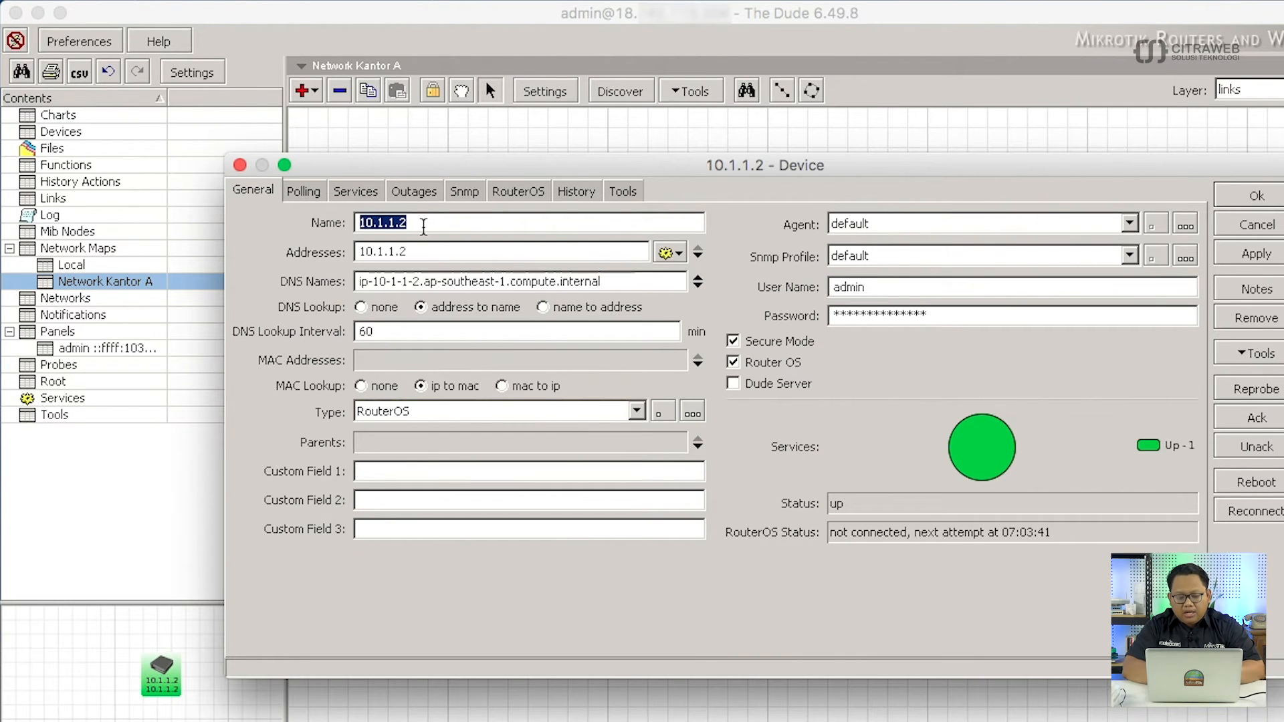
type("Route")
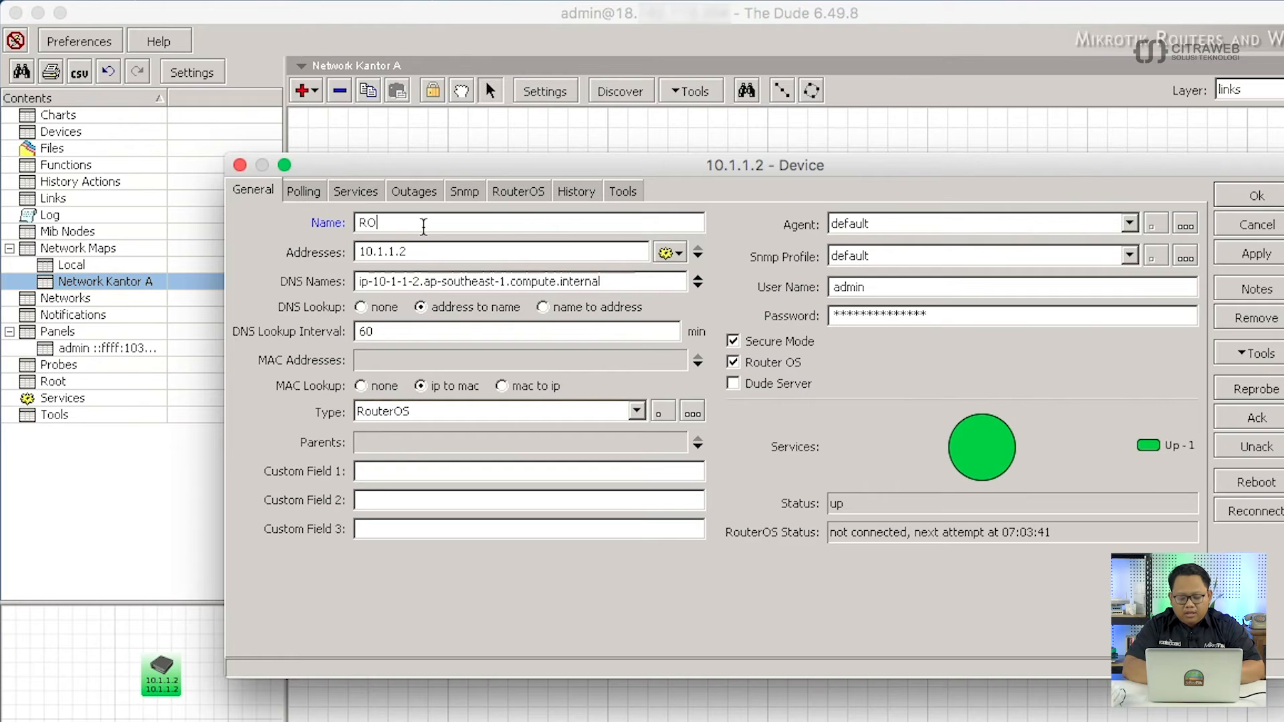
type("r GW")
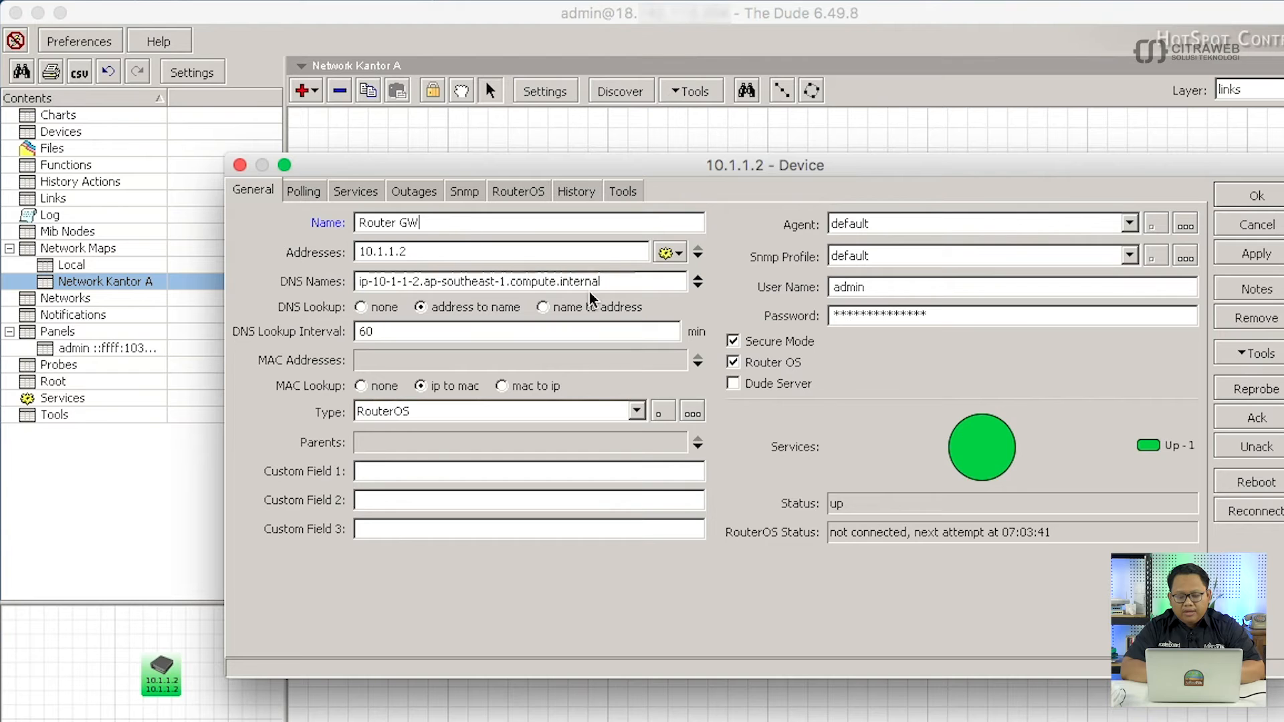
left_click(1232, 199)
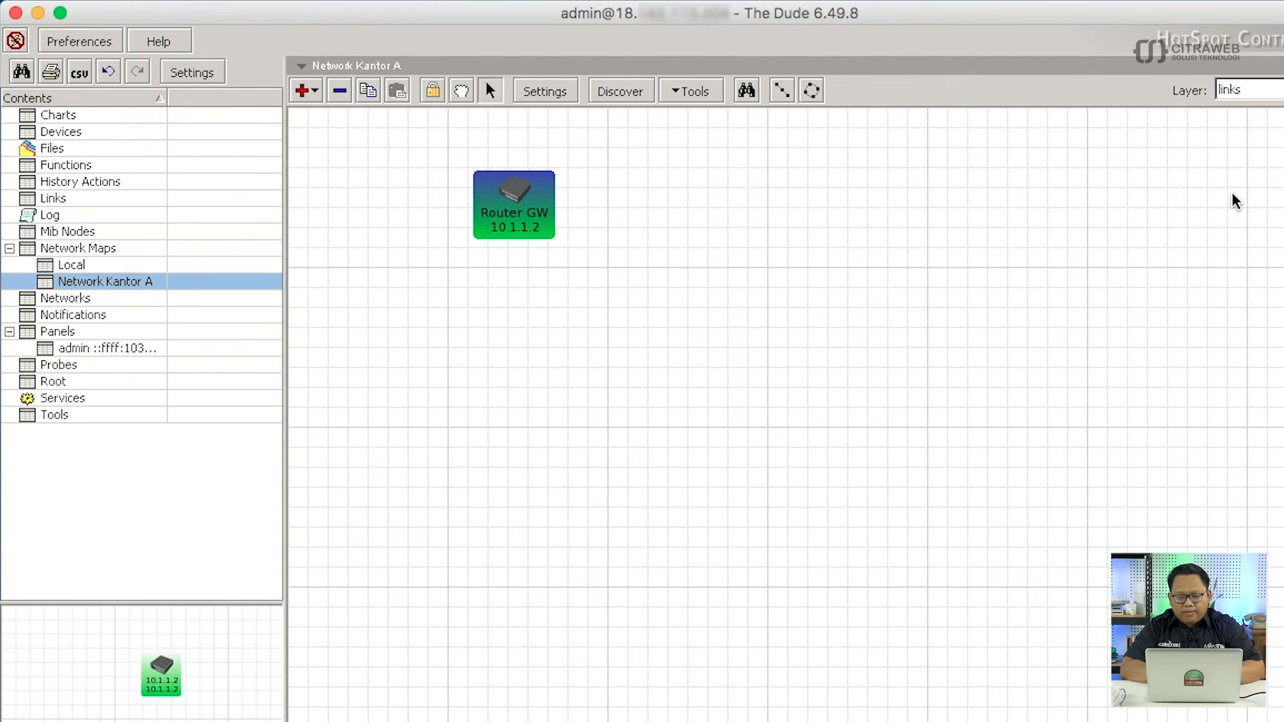
Nudge Router GW slightly on the map, then minimise The Dude window.
left_click_drag(524, 202, 518, 209)
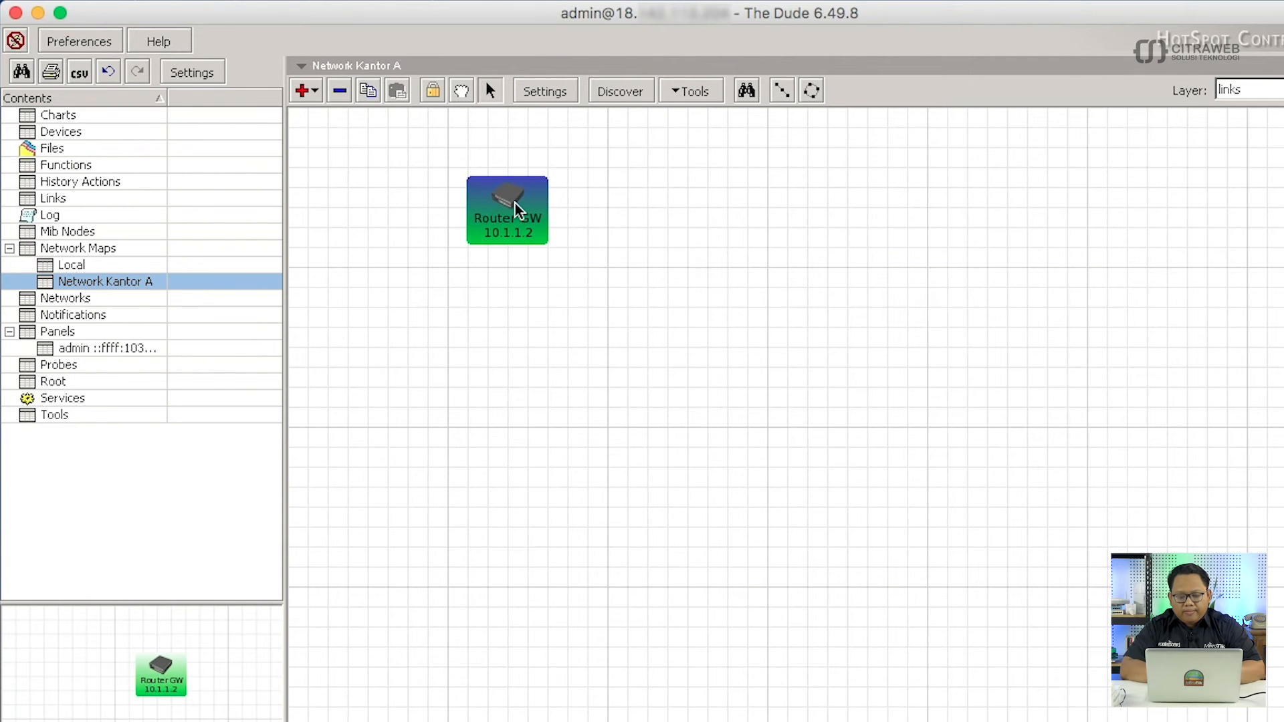
left_click(610, 273)
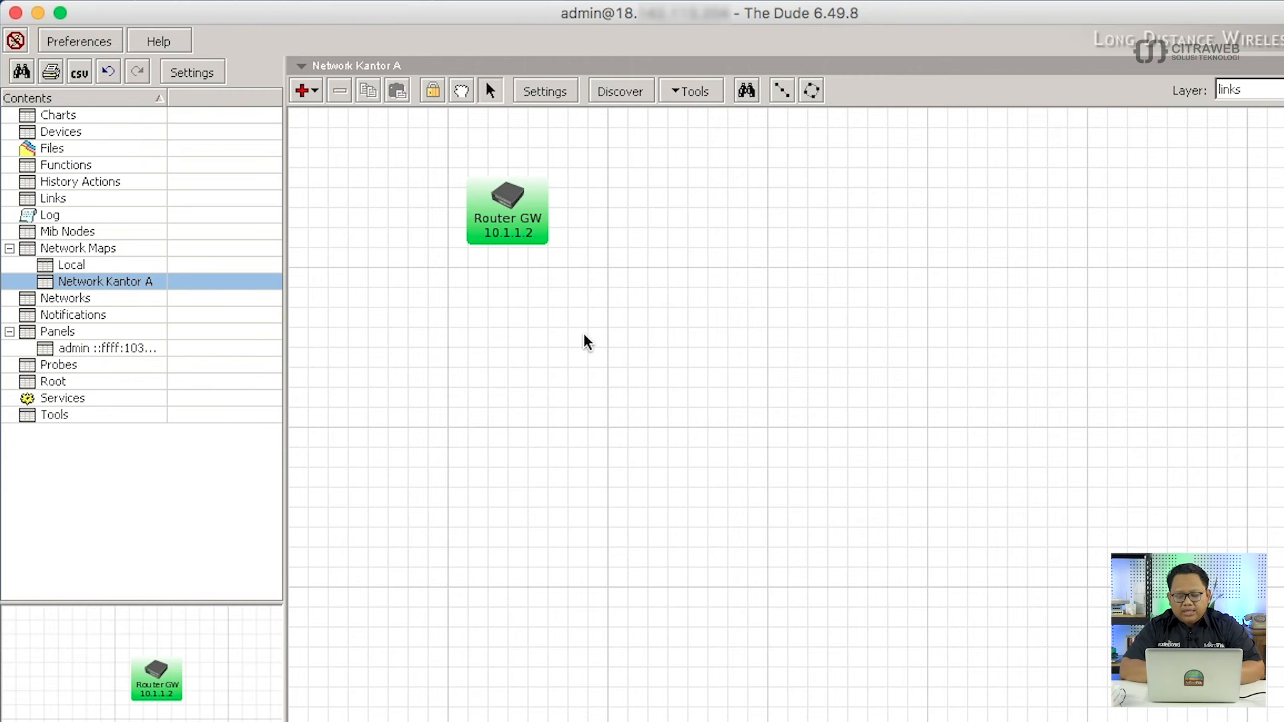
left_click(41, 16)
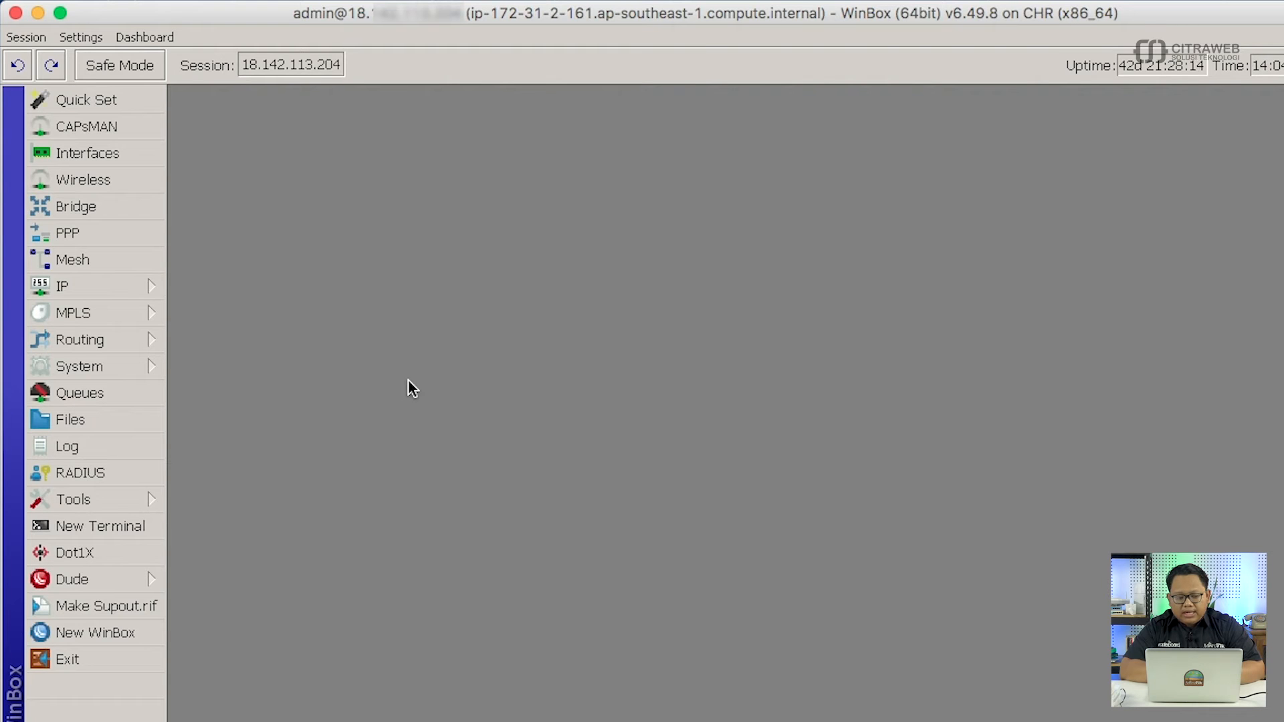
Minimise the CHR session and view Router-Gateway's IP addresses, selecting 172.31.1.1/24 on ether7.
left_click(37, 19)
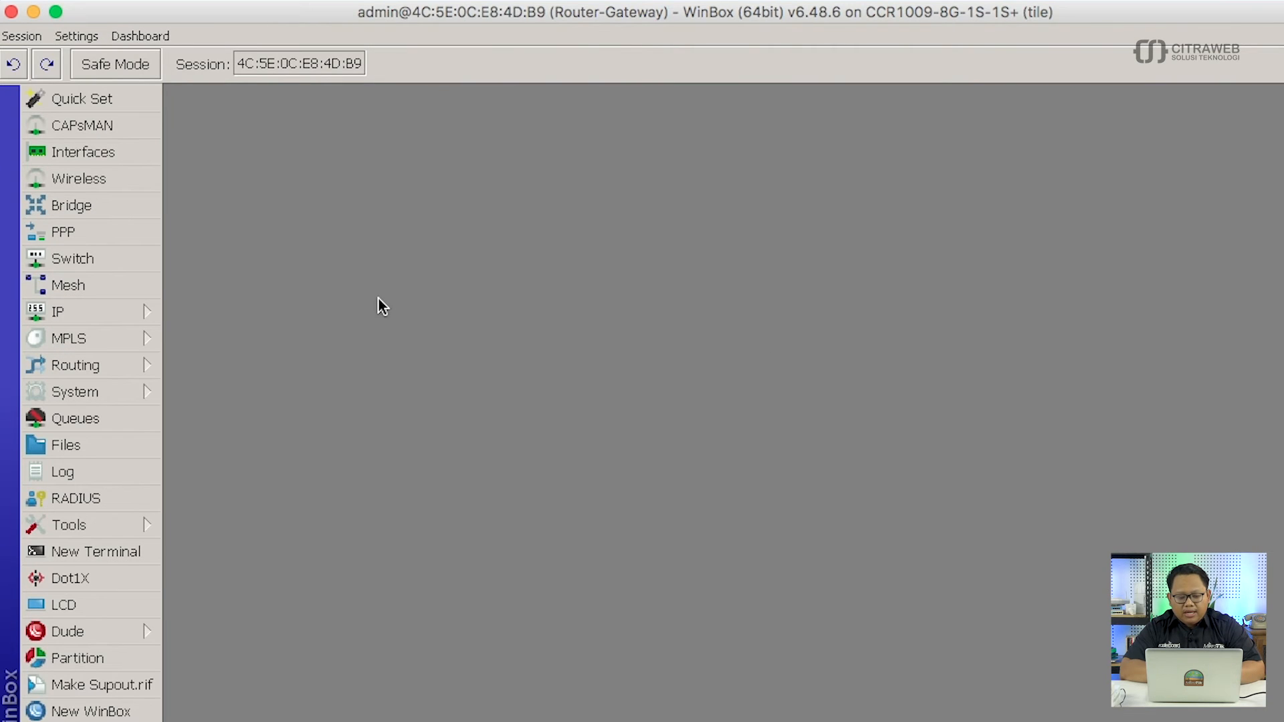
left_click(140, 313)
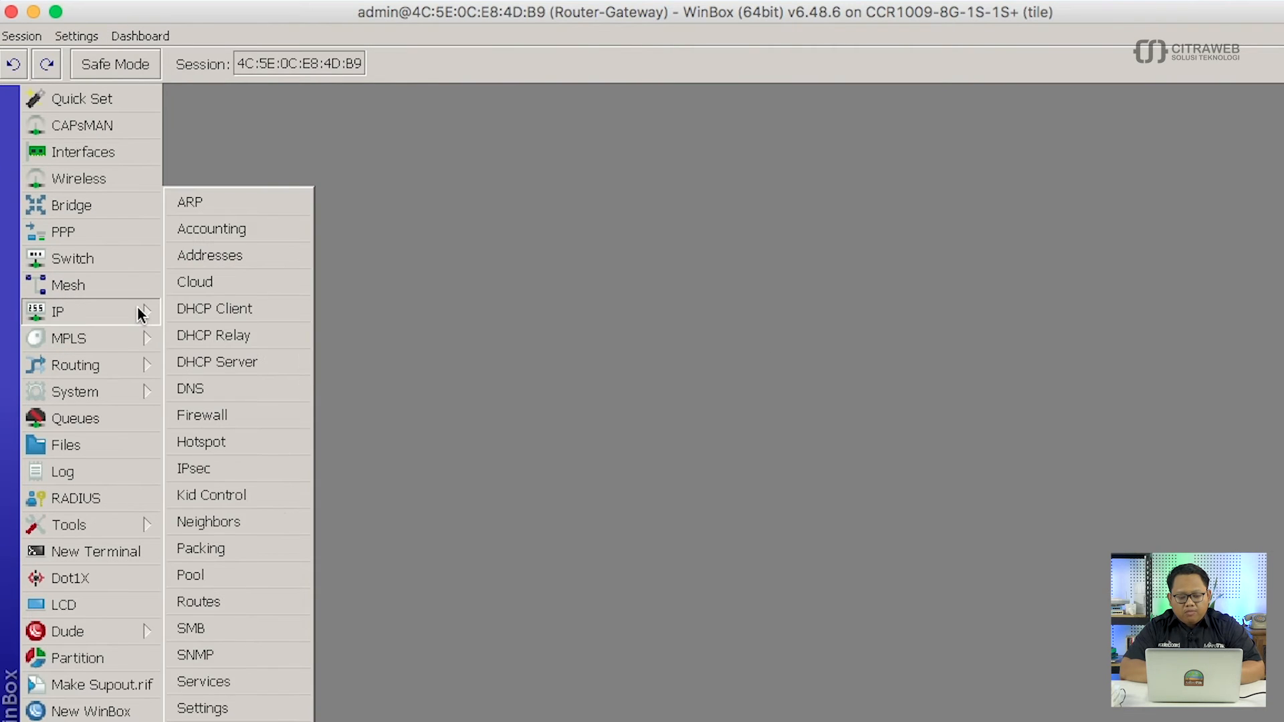
left_click(242, 256)
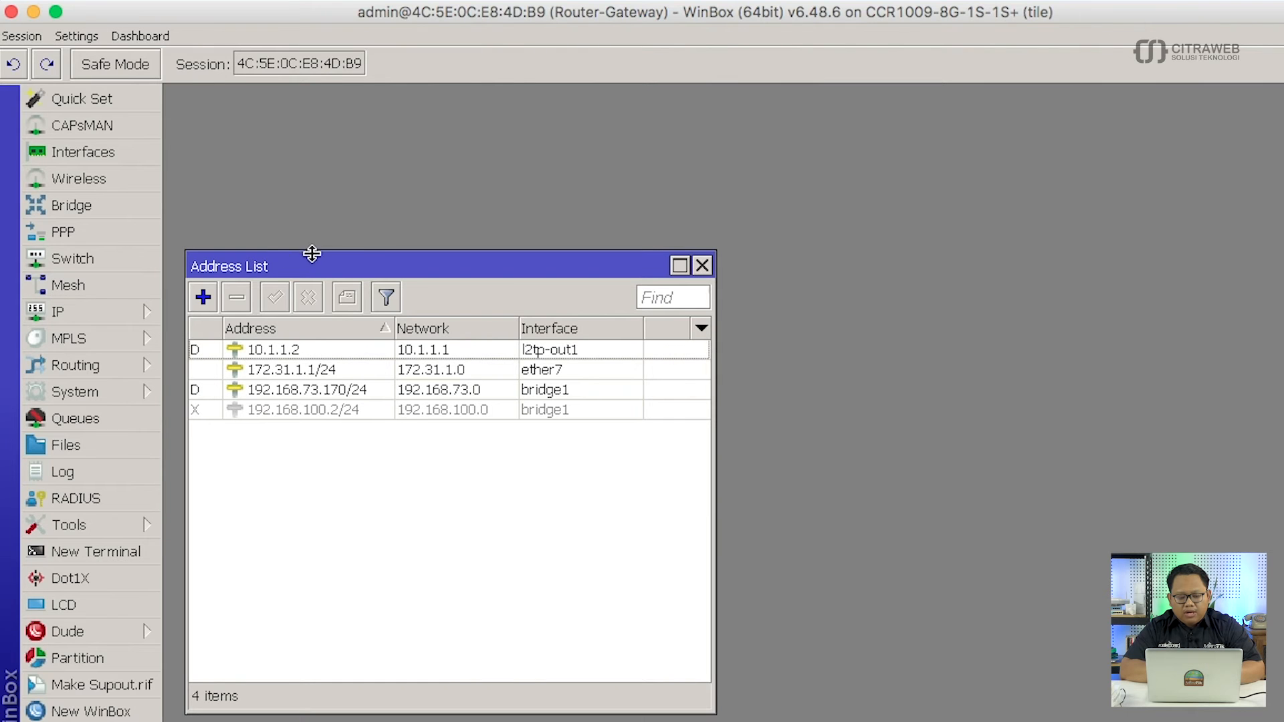
left_click_drag(291, 275, 313, 131)
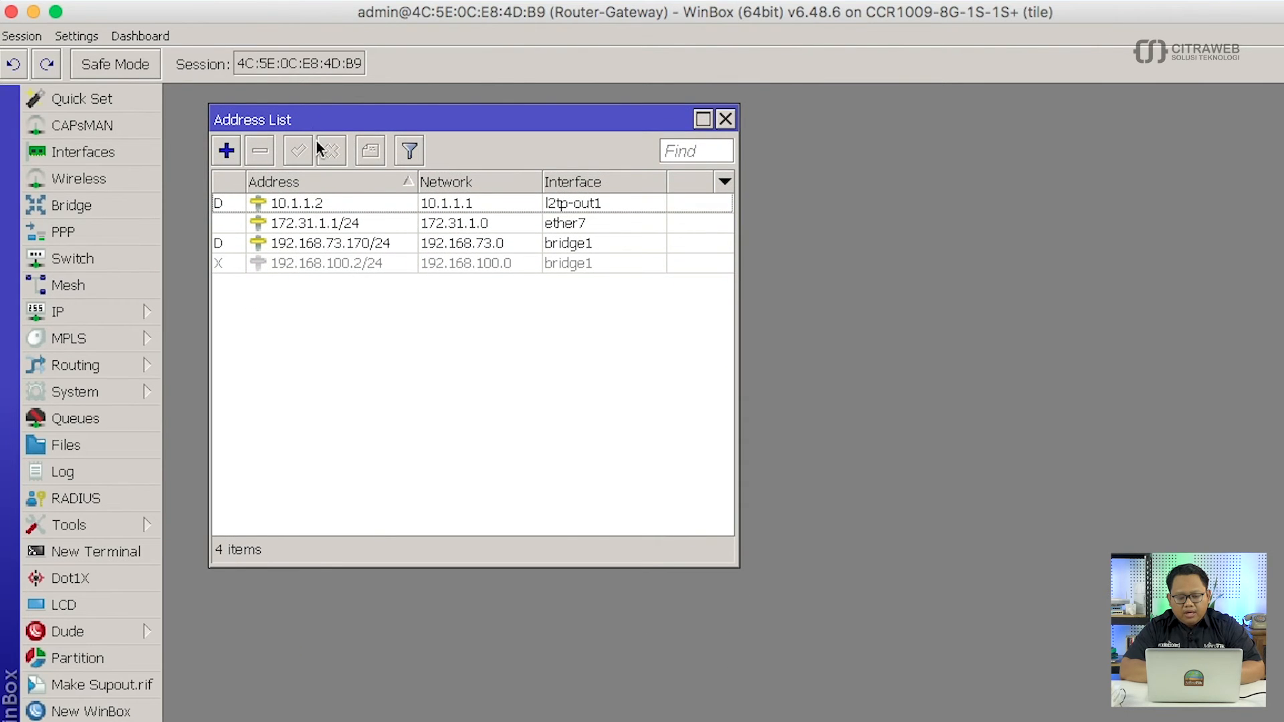
left_click(345, 223)
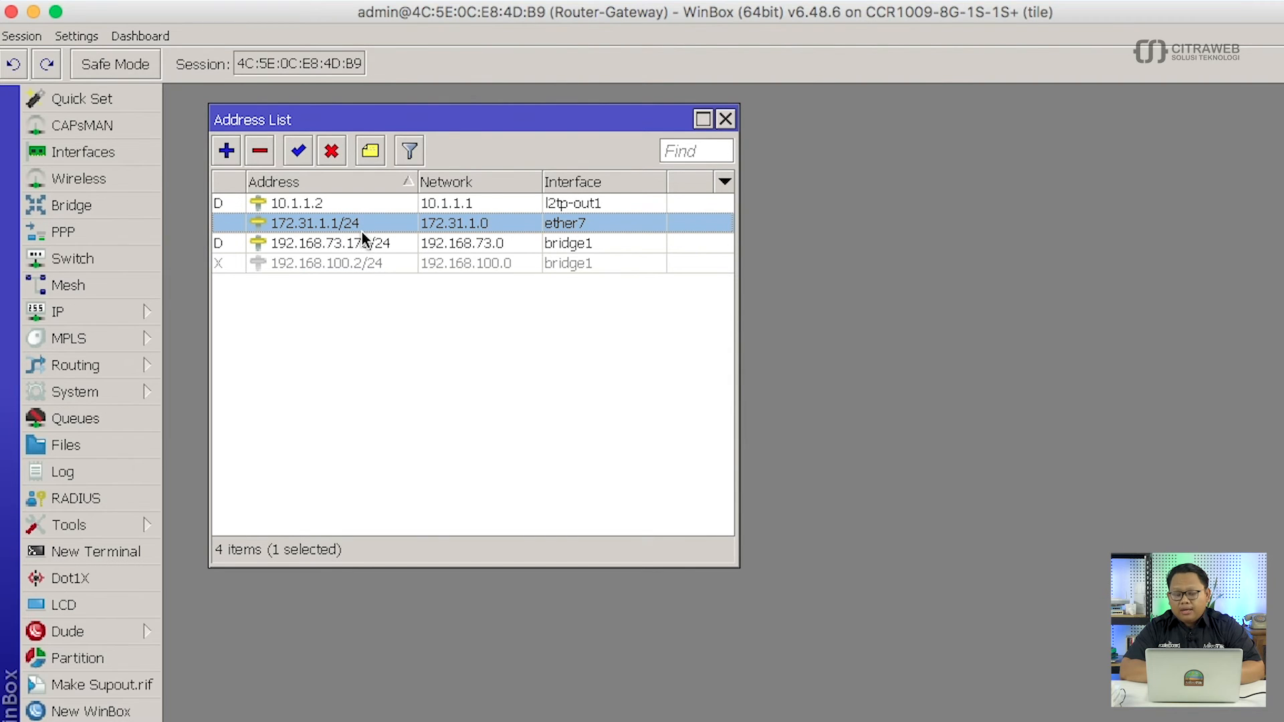
mouse_move(363, 231)
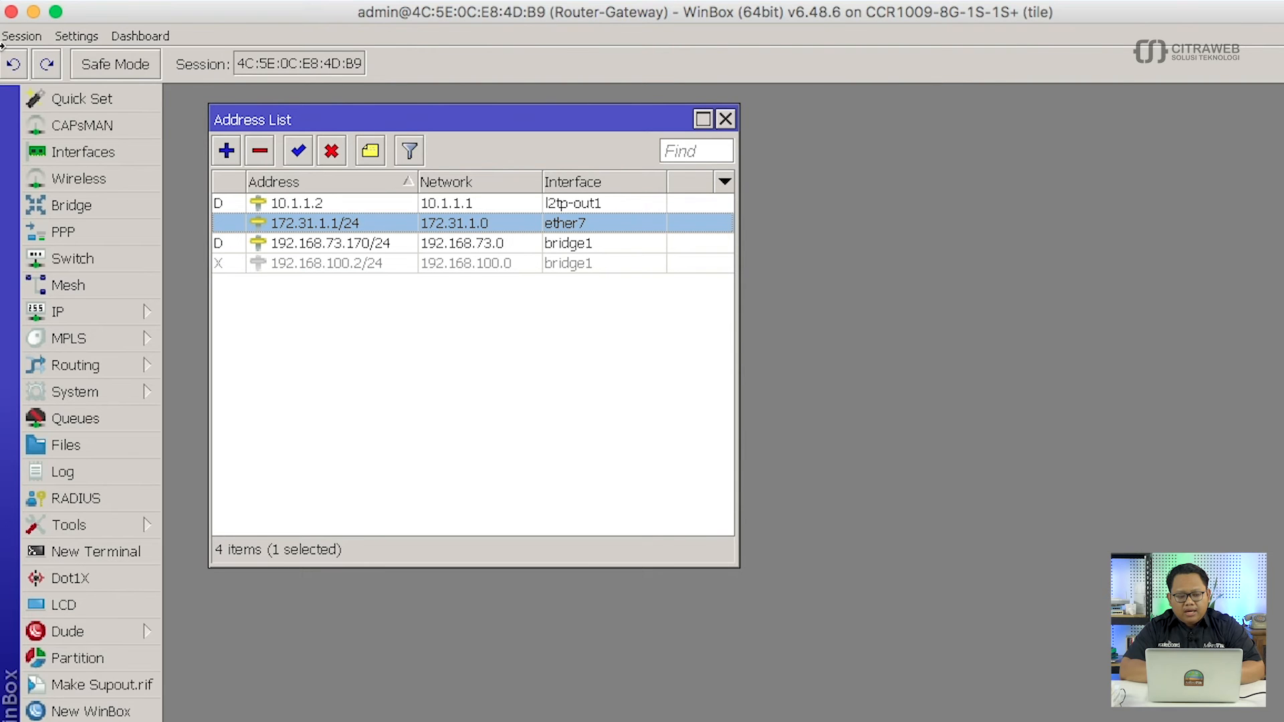
left_click_drag(2, 27, 722, 90)
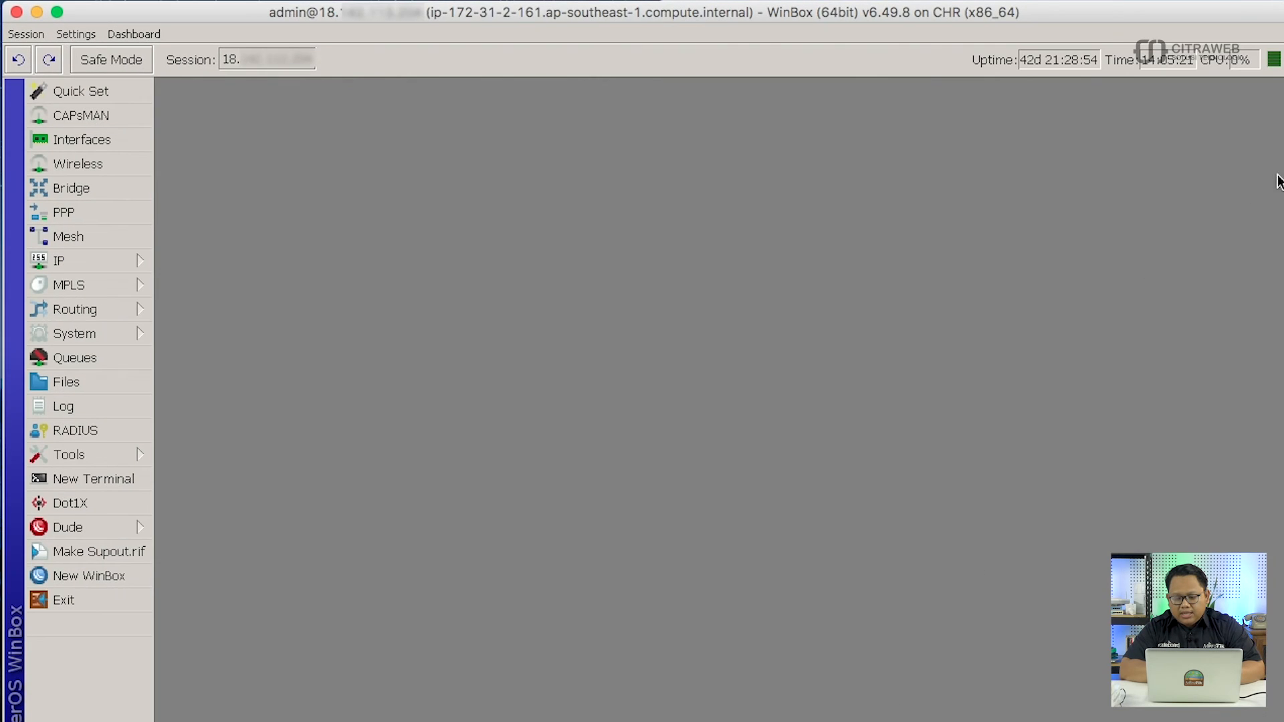
Place both WinBox sessions side by side and delete the CHR's unreachable 172.31.1.0/24 route.
left_click_drag(1277, 181, 659, 220)
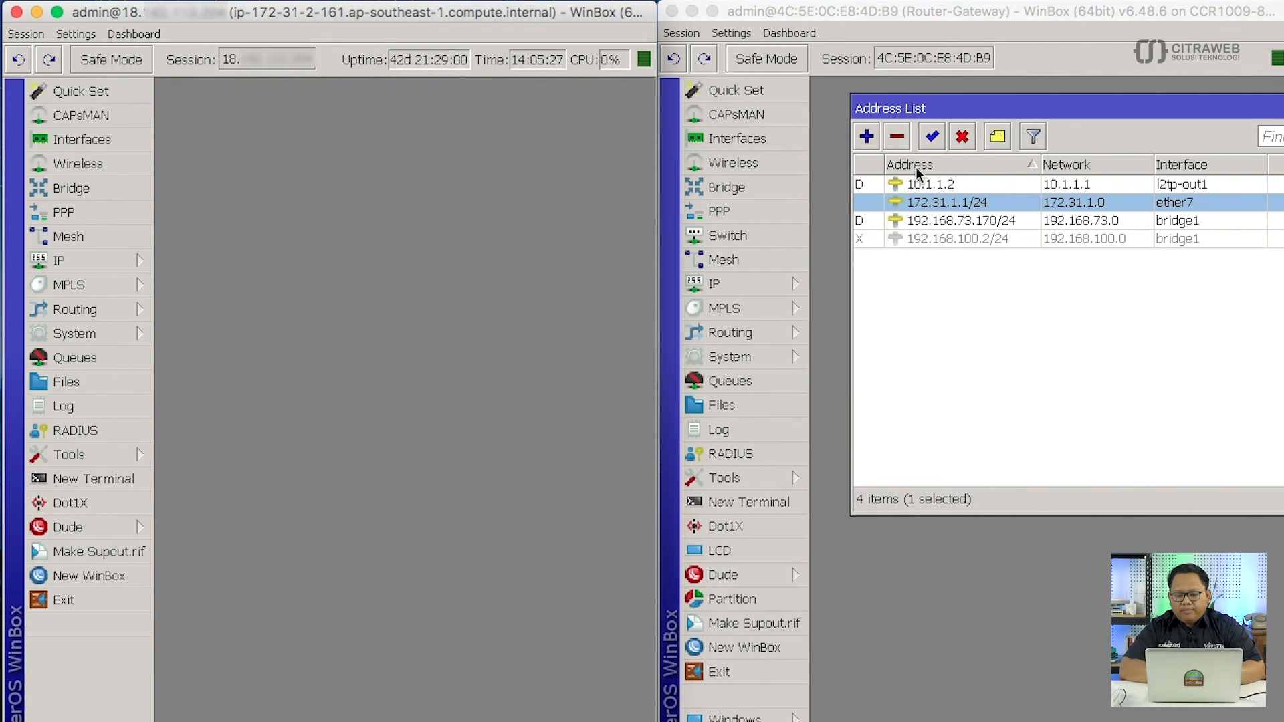
left_click_drag(940, 107, 905, 99)
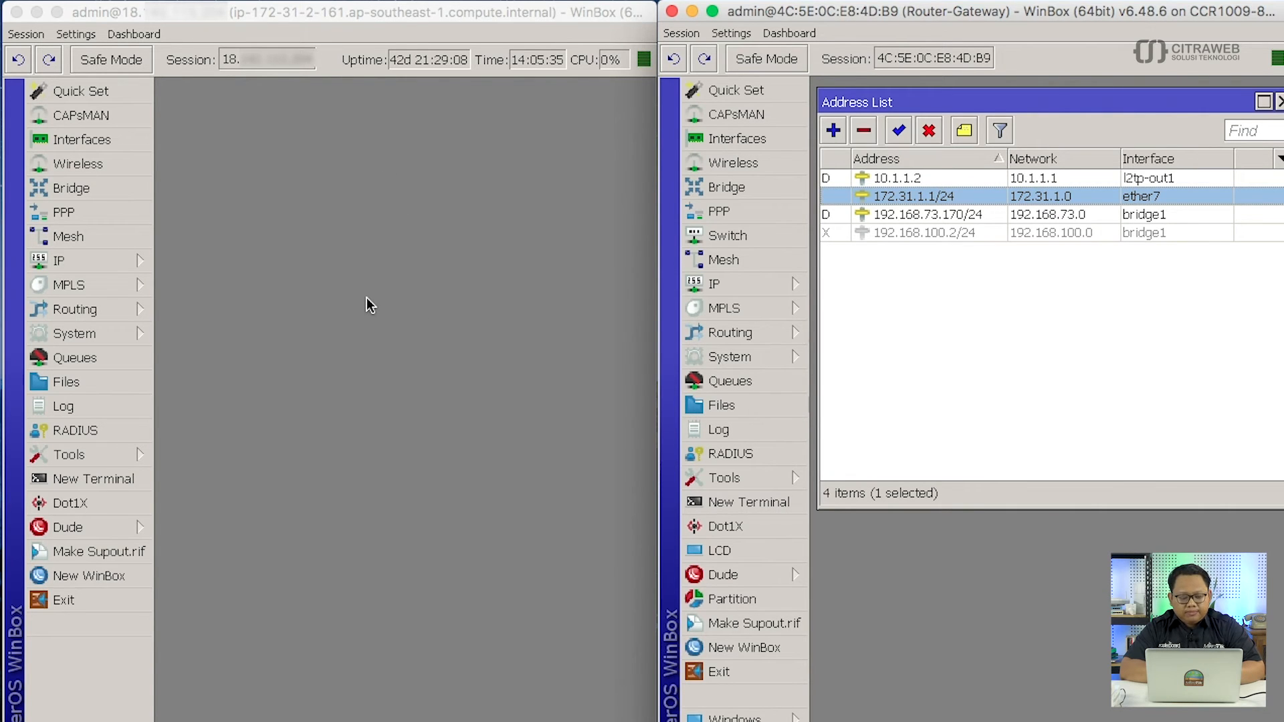
left_click(142, 262)
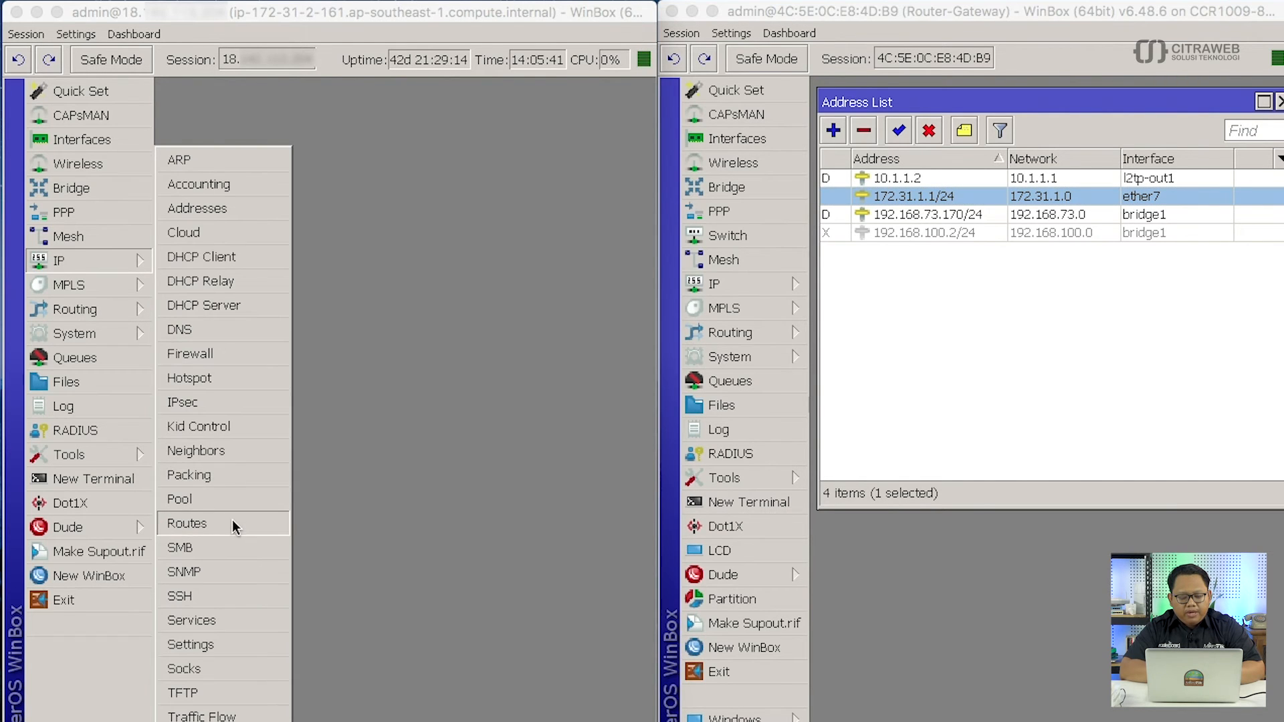
left_click(232, 522)
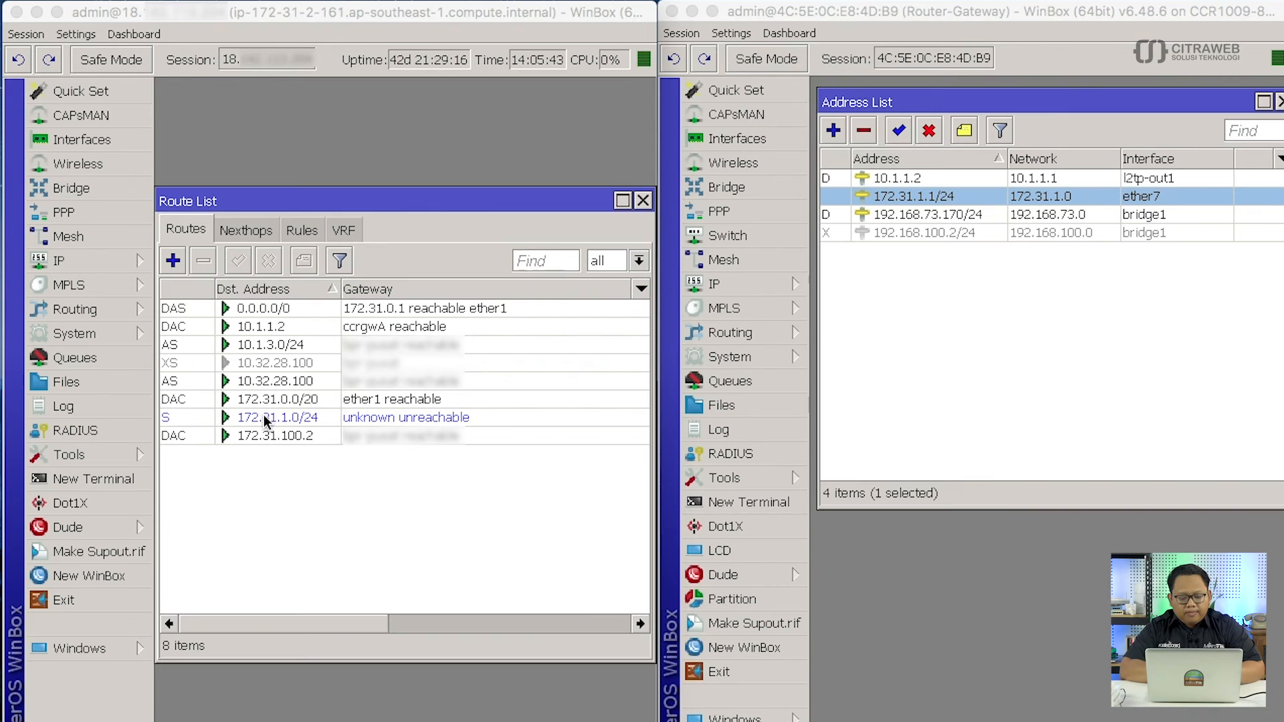
left_click(266, 419)
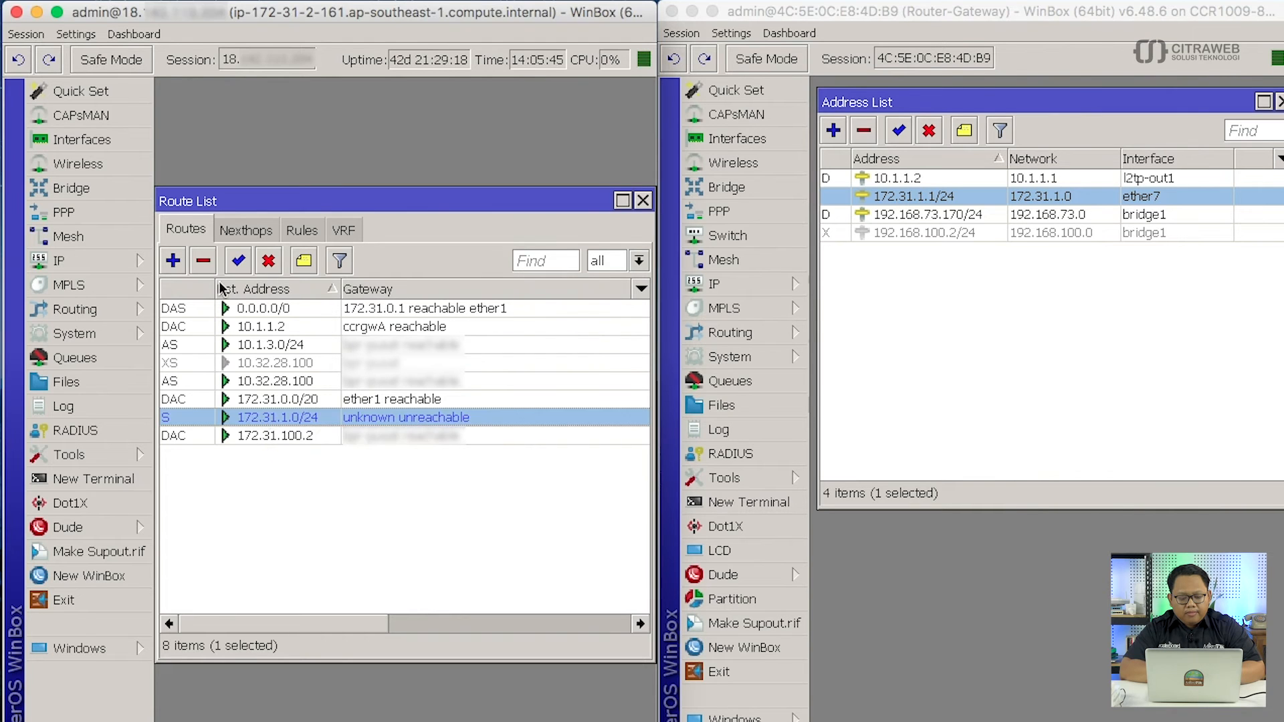
left_click(205, 261)
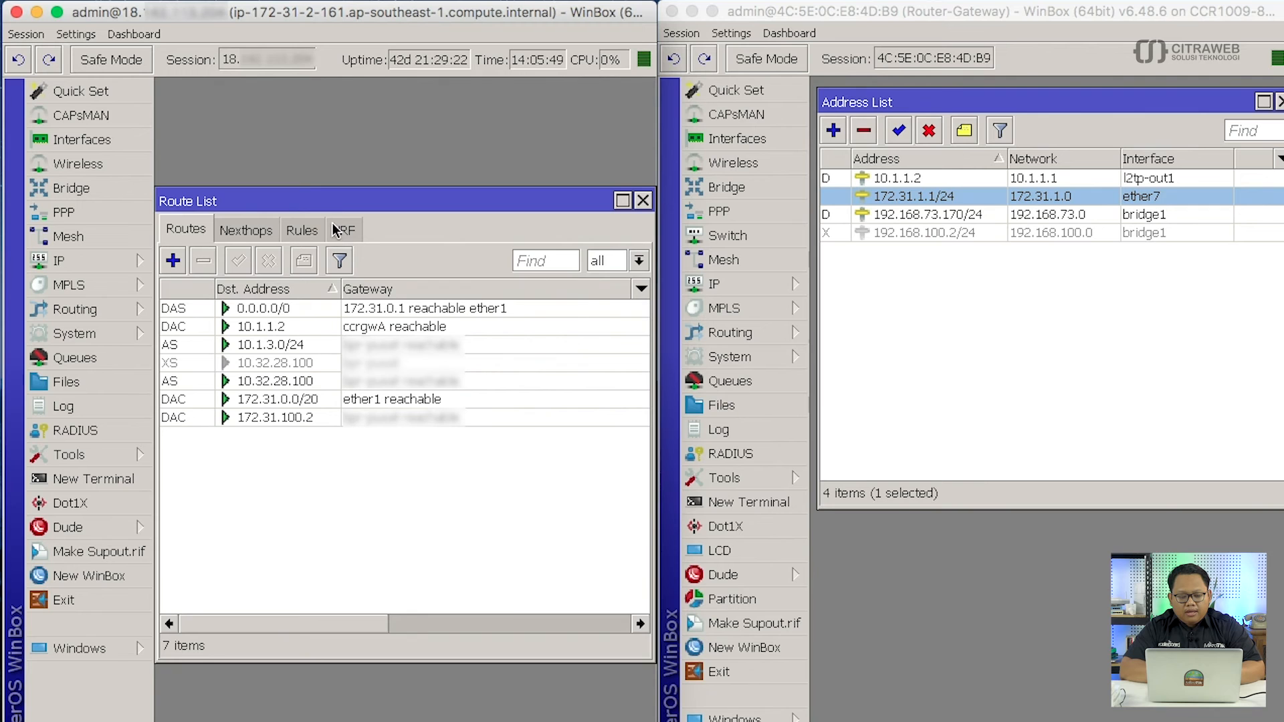
left_click_drag(340, 205, 349, 122)
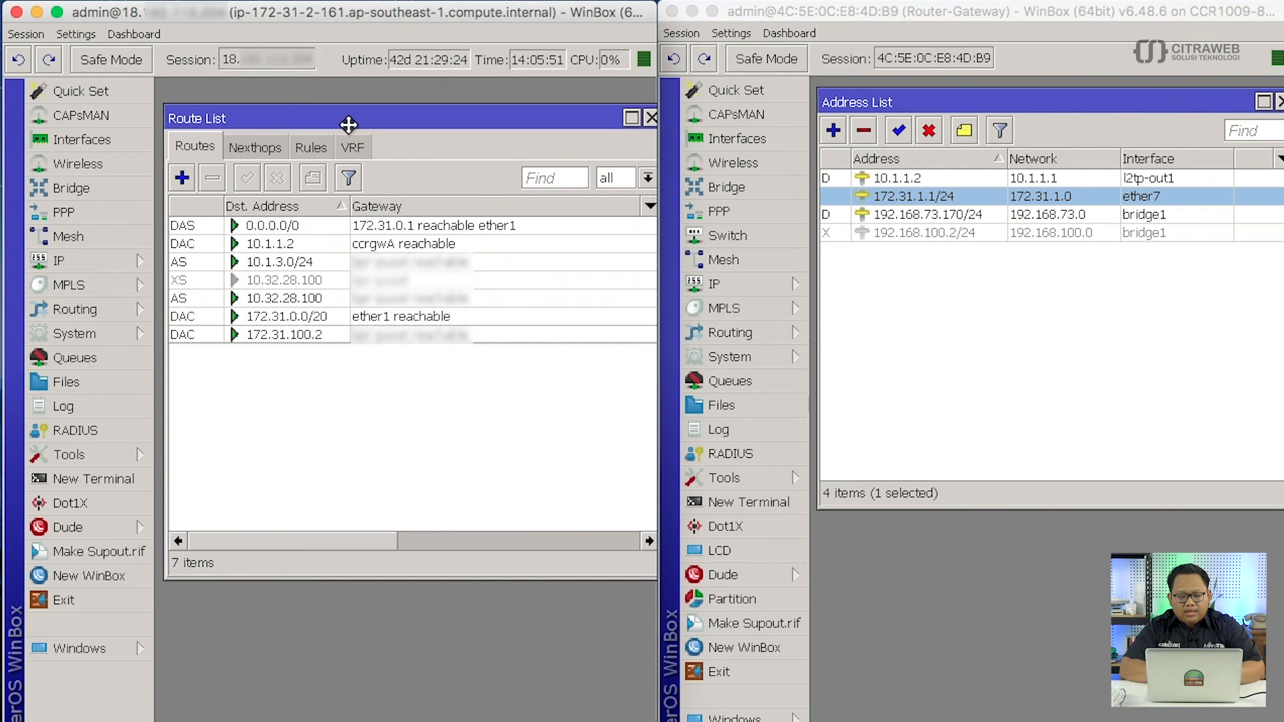
Add a static route to 172.31.1.0/24 via gateway ccrgwA on the CHR router and inspect it.
left_click(187, 176)
left_click_drag(249, 346, 258, 113)
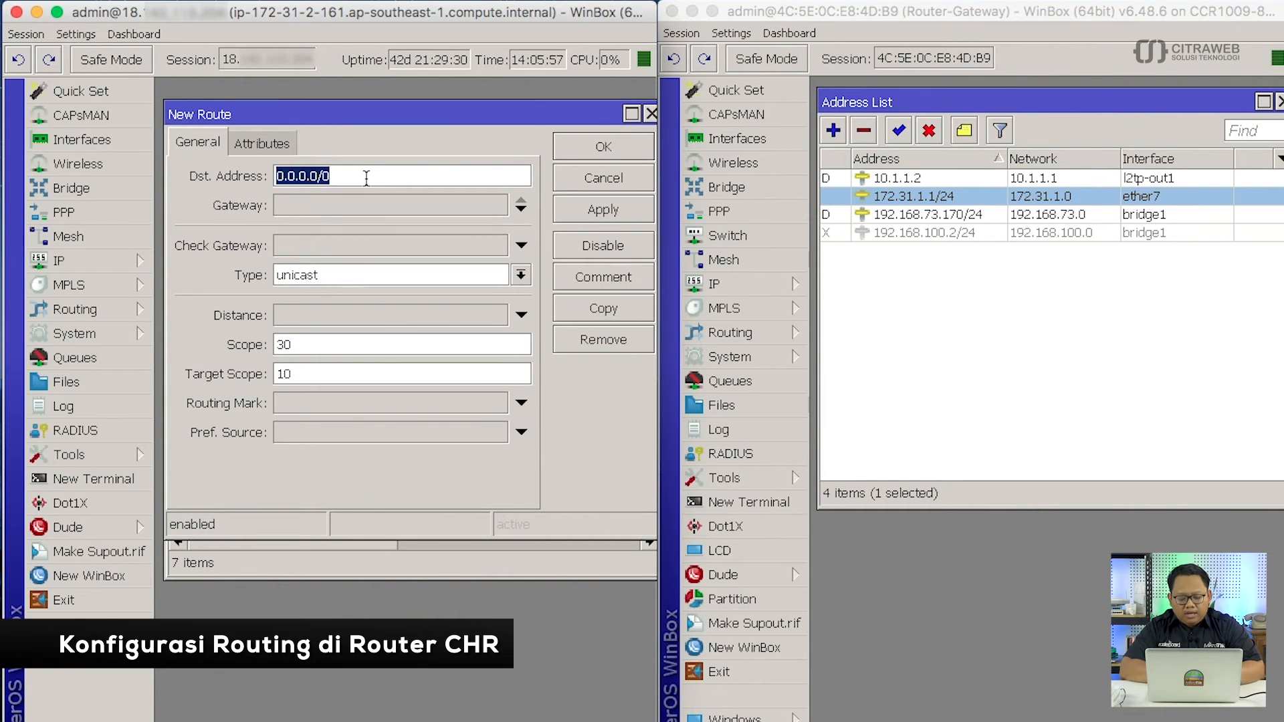
type("172")
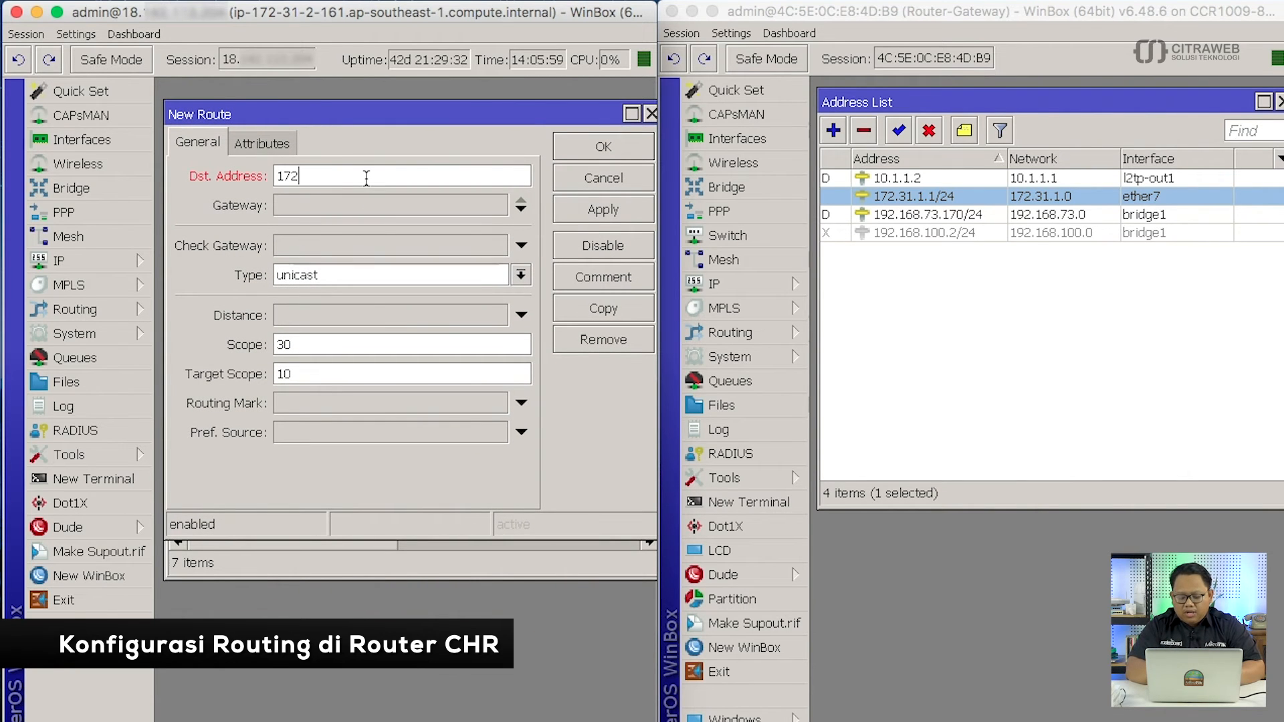
type(".31.1.")
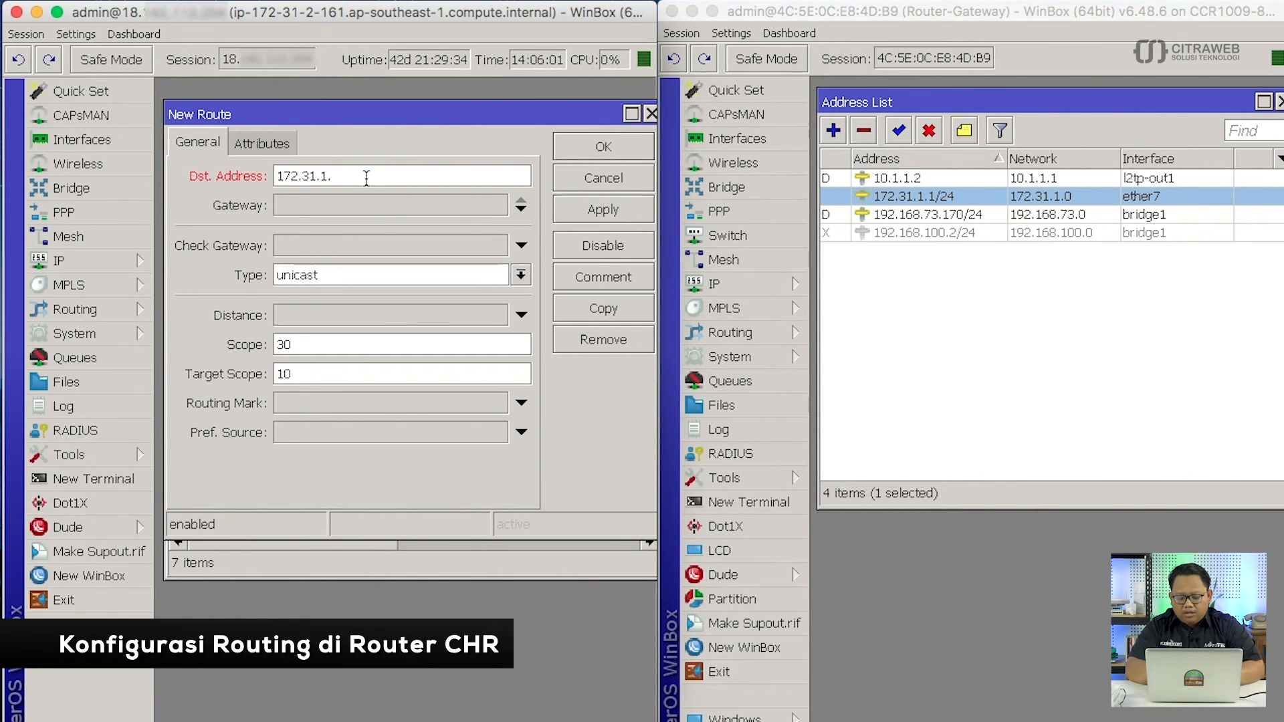
type("0/24")
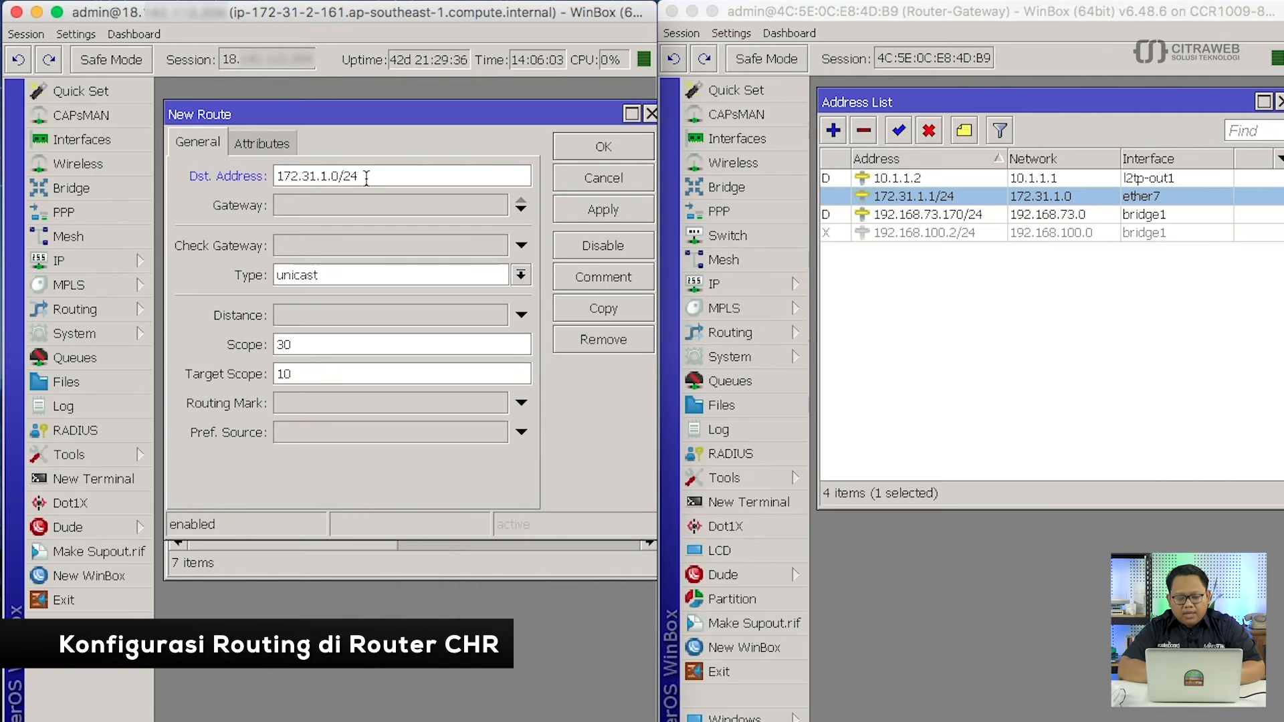
left_click(323, 209)
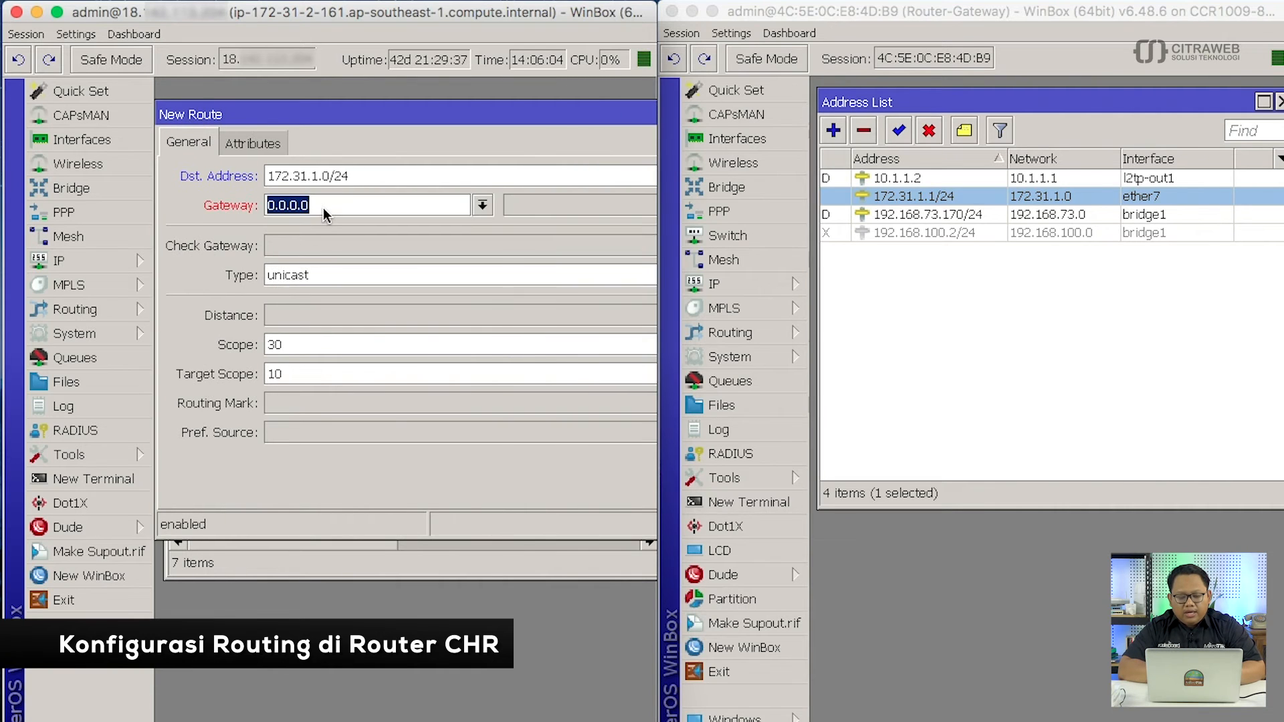
left_click(481, 205)
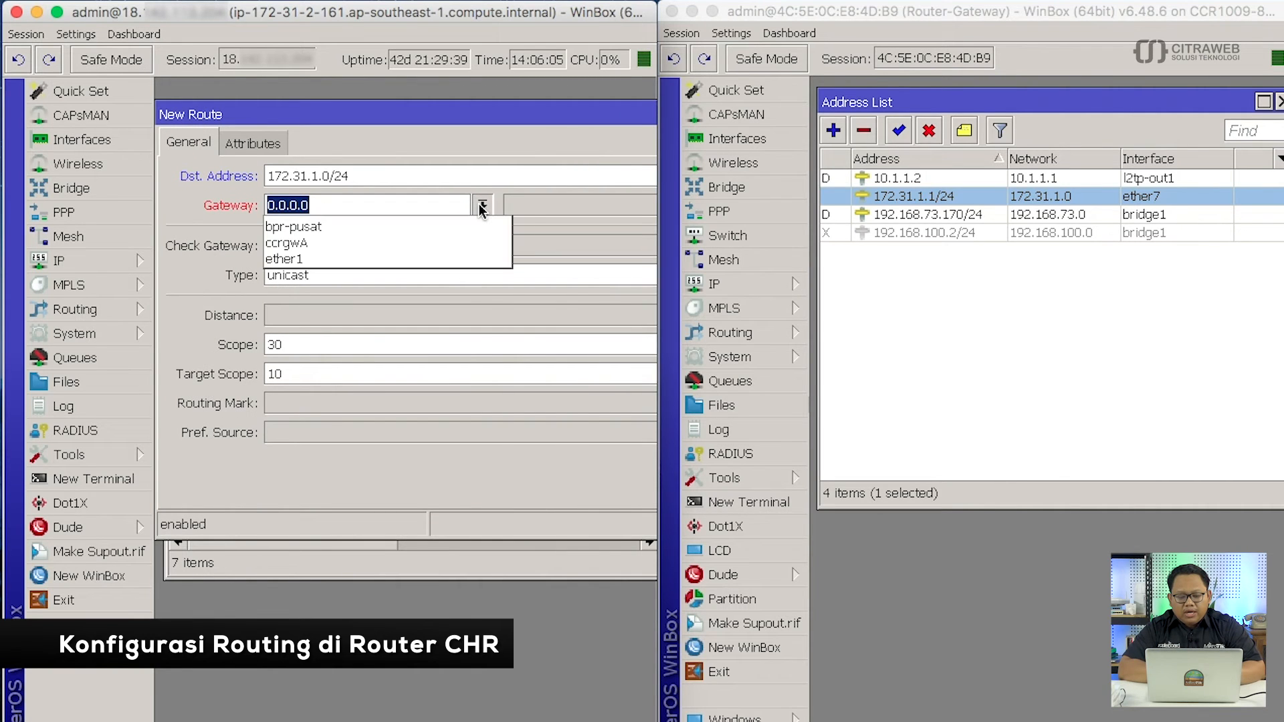
left_click(473, 242)
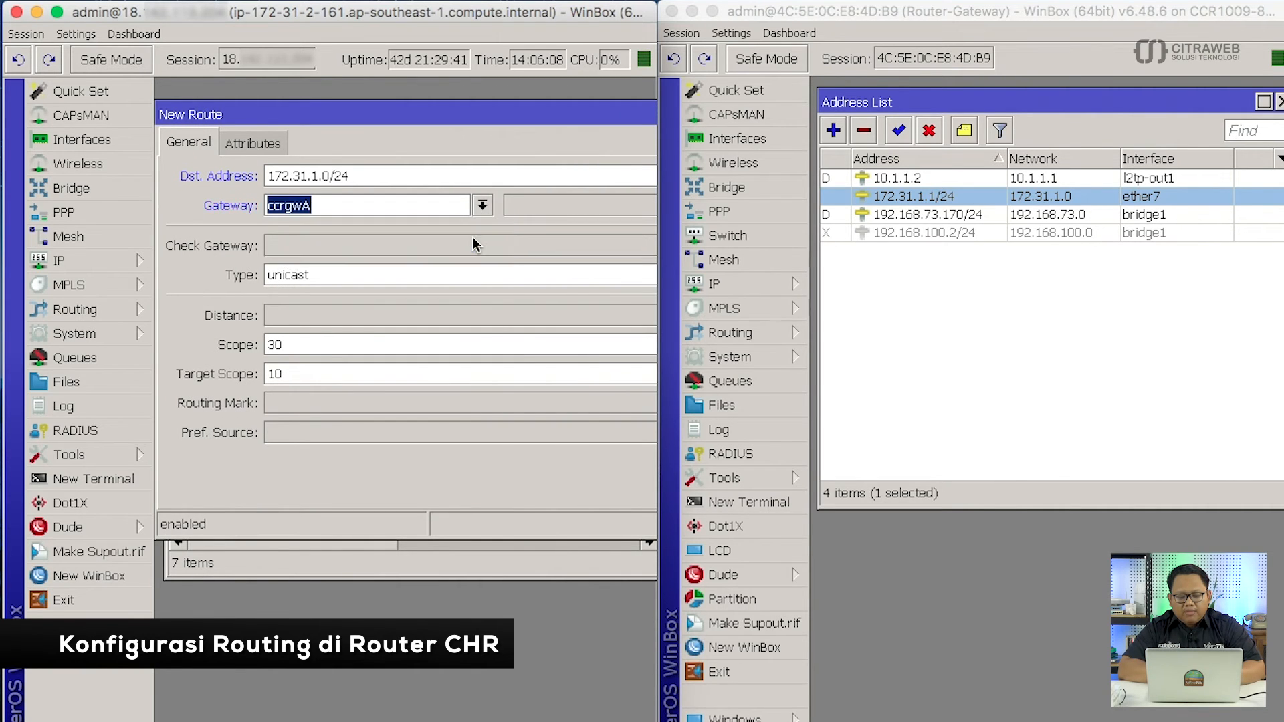
left_click(441, 210)
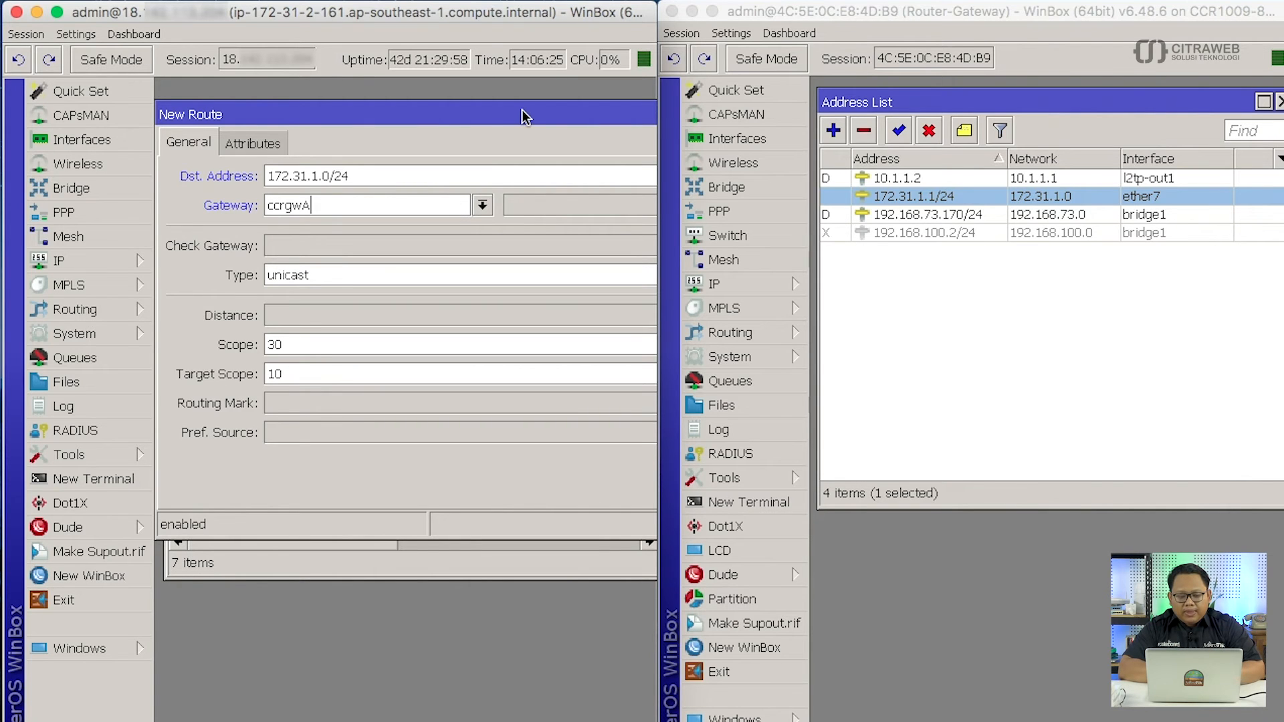
left_click_drag(523, 117, 246, 255)
left_click_drag(418, 261, 310, 287)
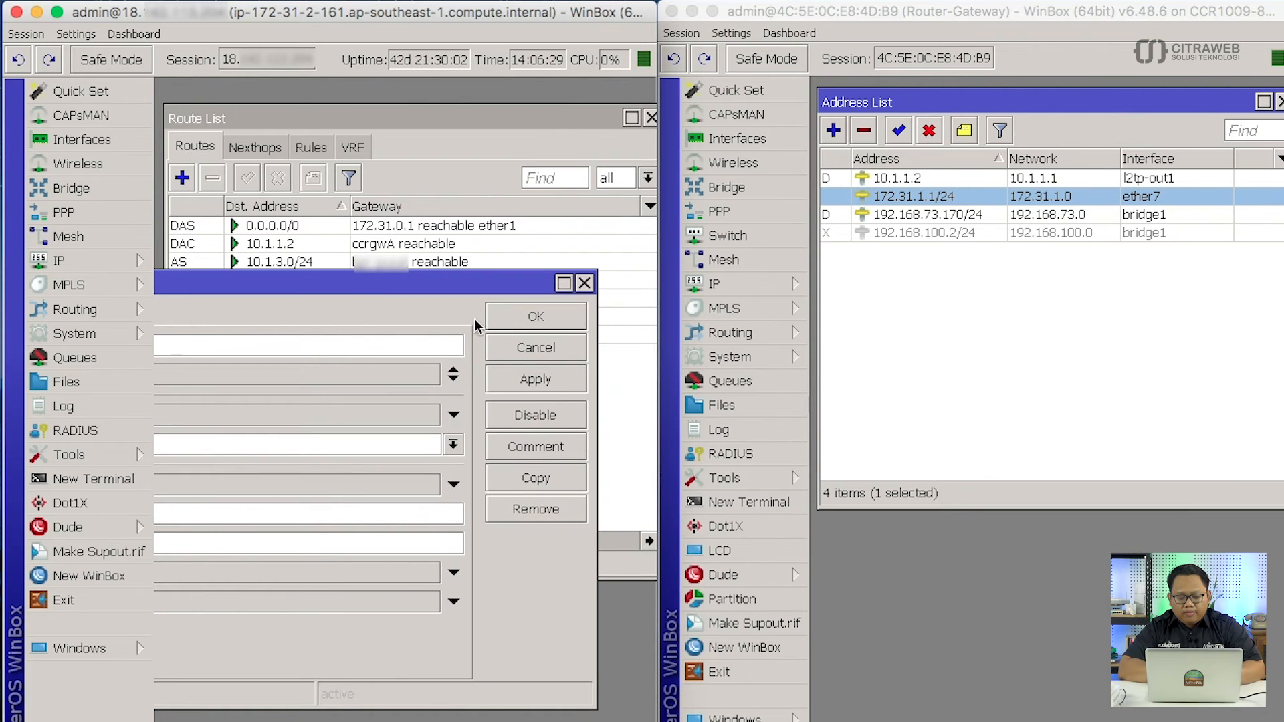
left_click(514, 318)
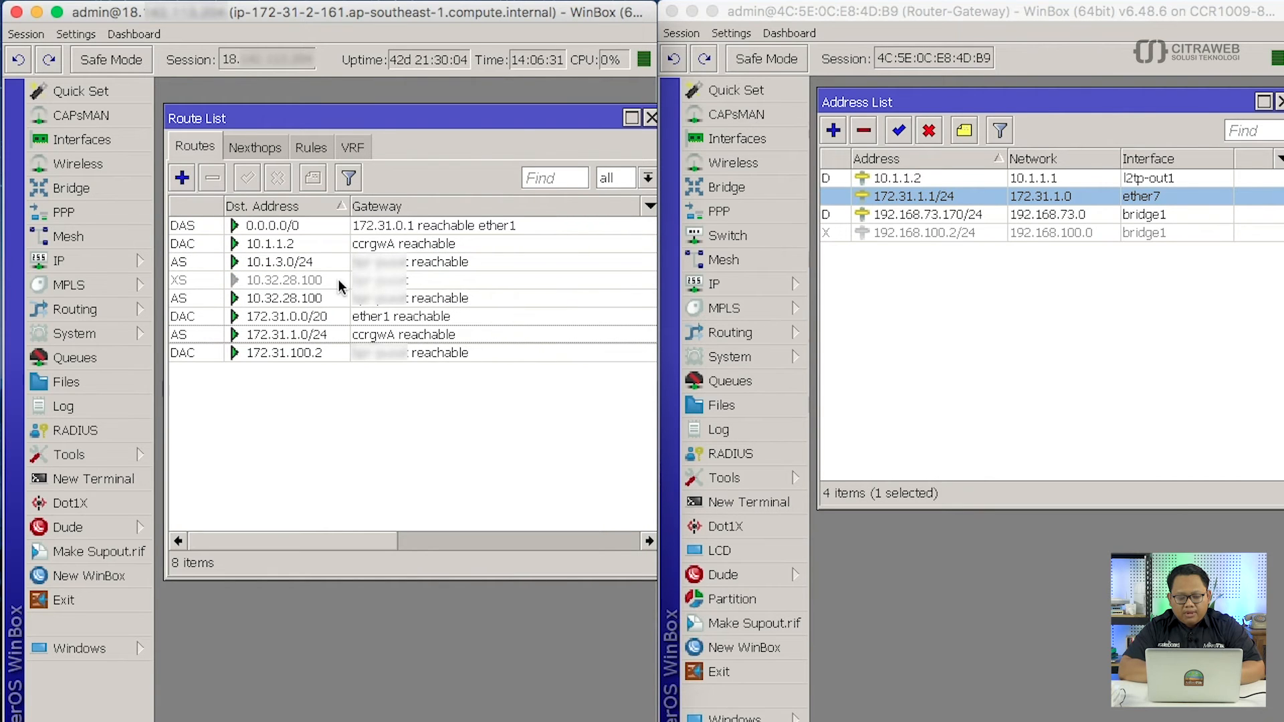
left_click(332, 333)
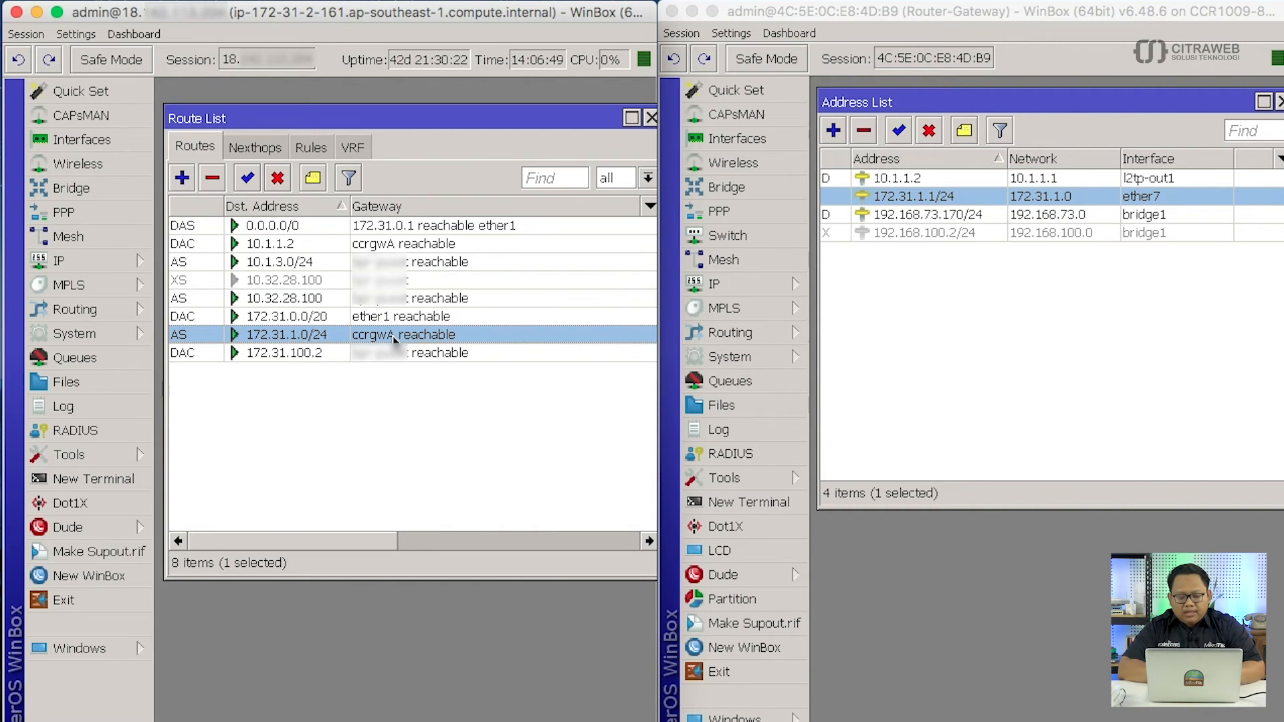
mouse_move(307, 336)
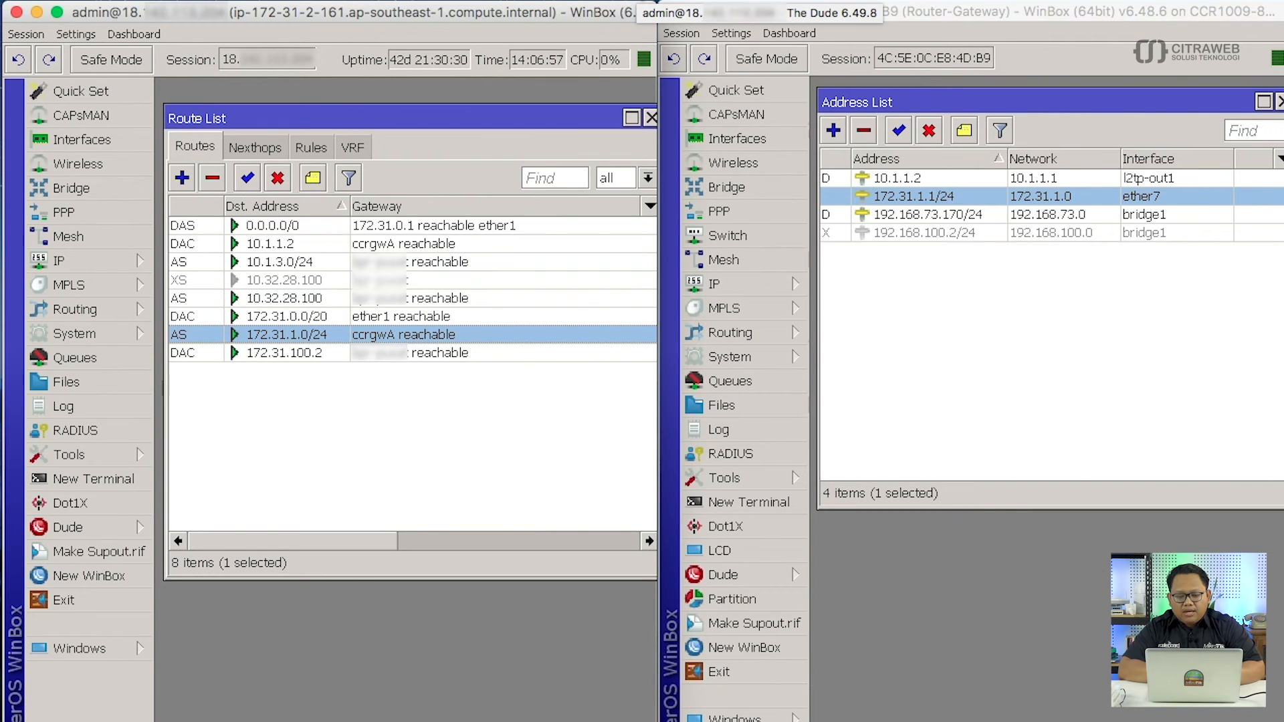
Bring The Dude map back and size it beside WinBox's address list, widening the Contents sidebar.
left_click(760, 1)
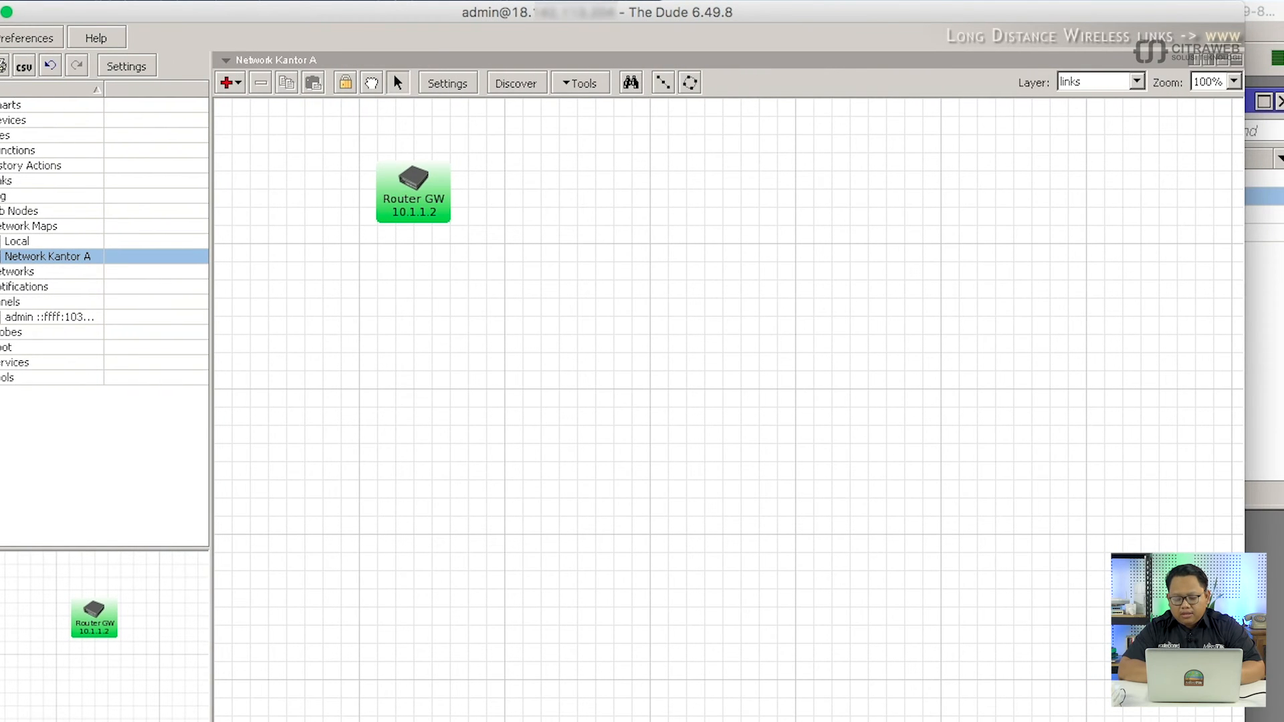
left_click_drag(1245, 133, 659, 134)
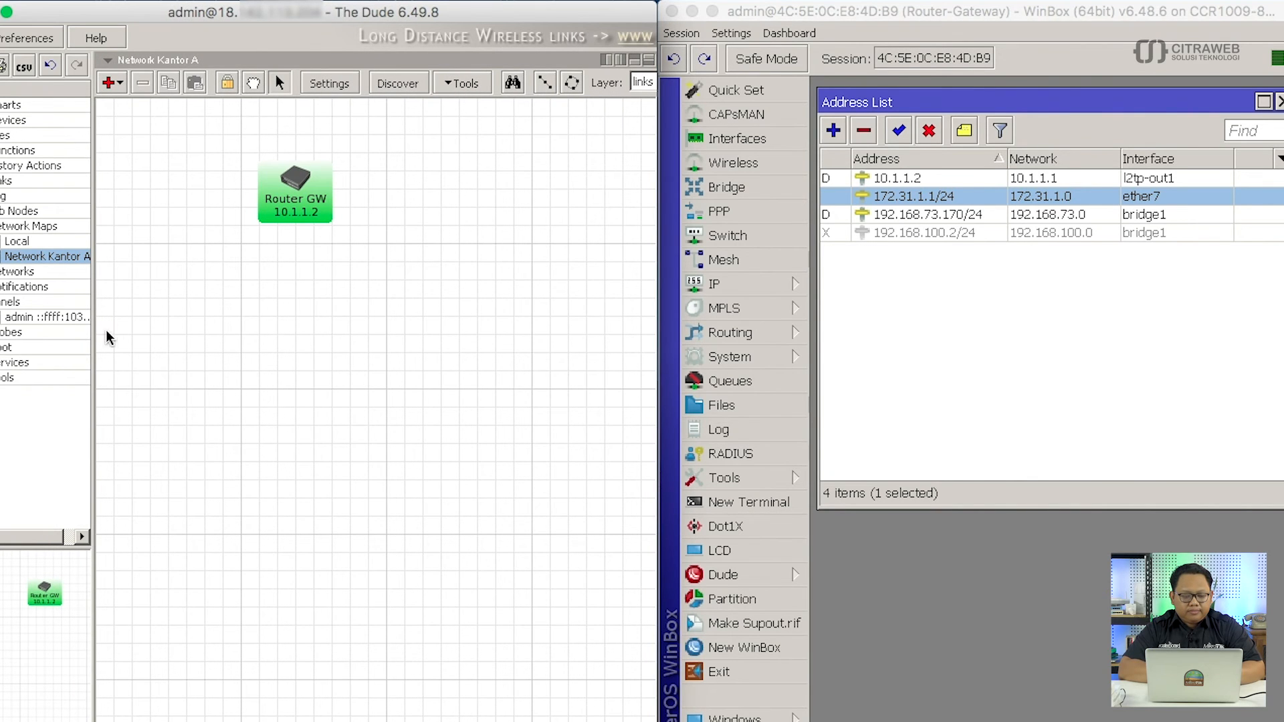
left_click_drag(94, 335, 114, 353)
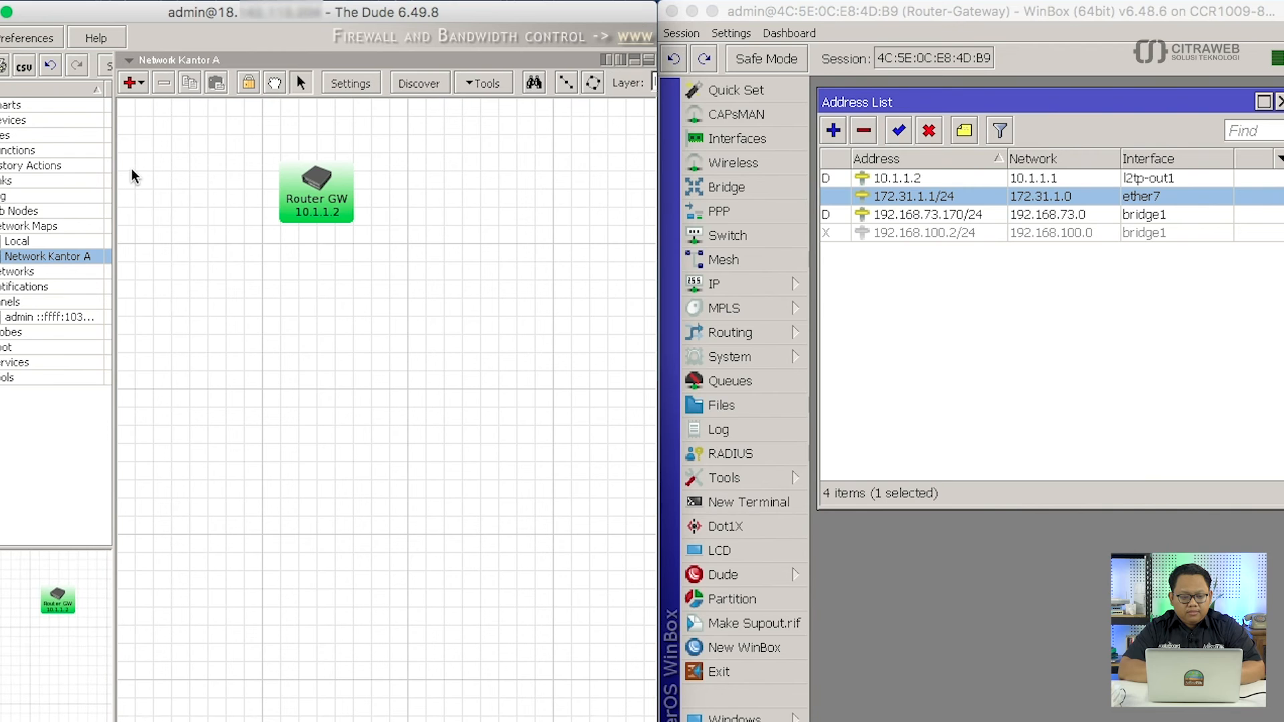
left_click_drag(194, 14, 237, 9)
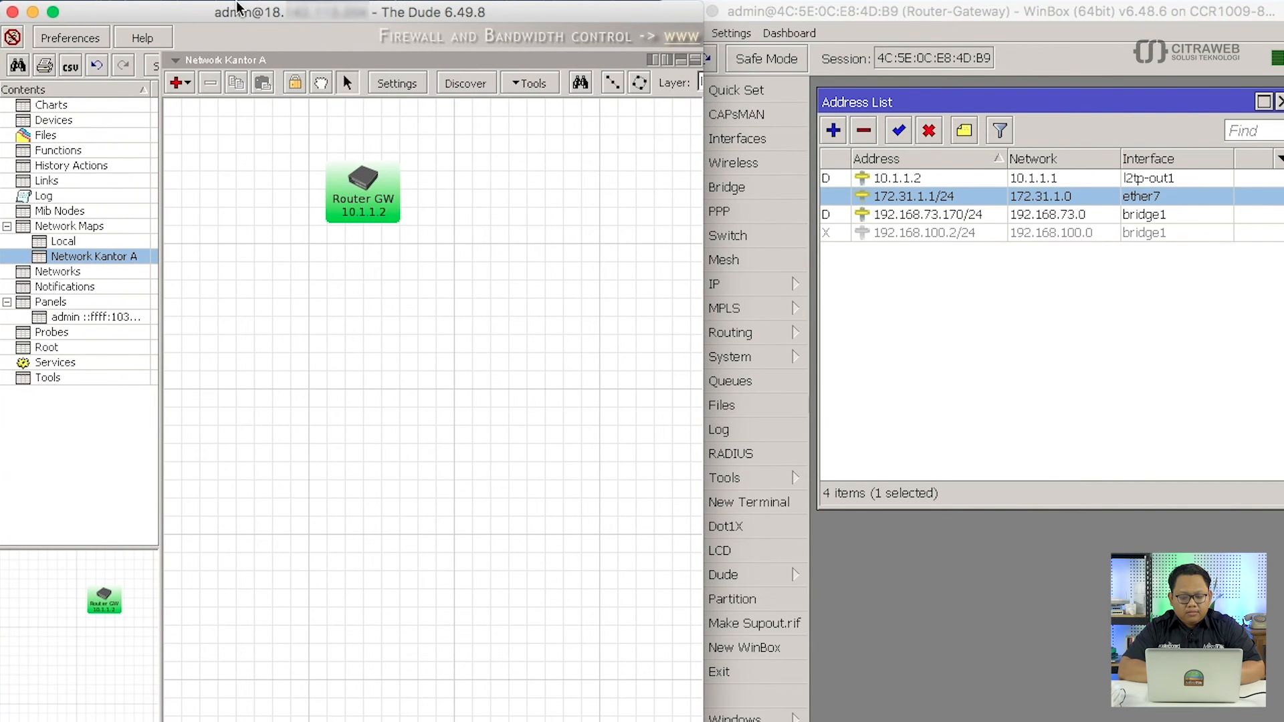
left_click_drag(704, 361, 657, 361)
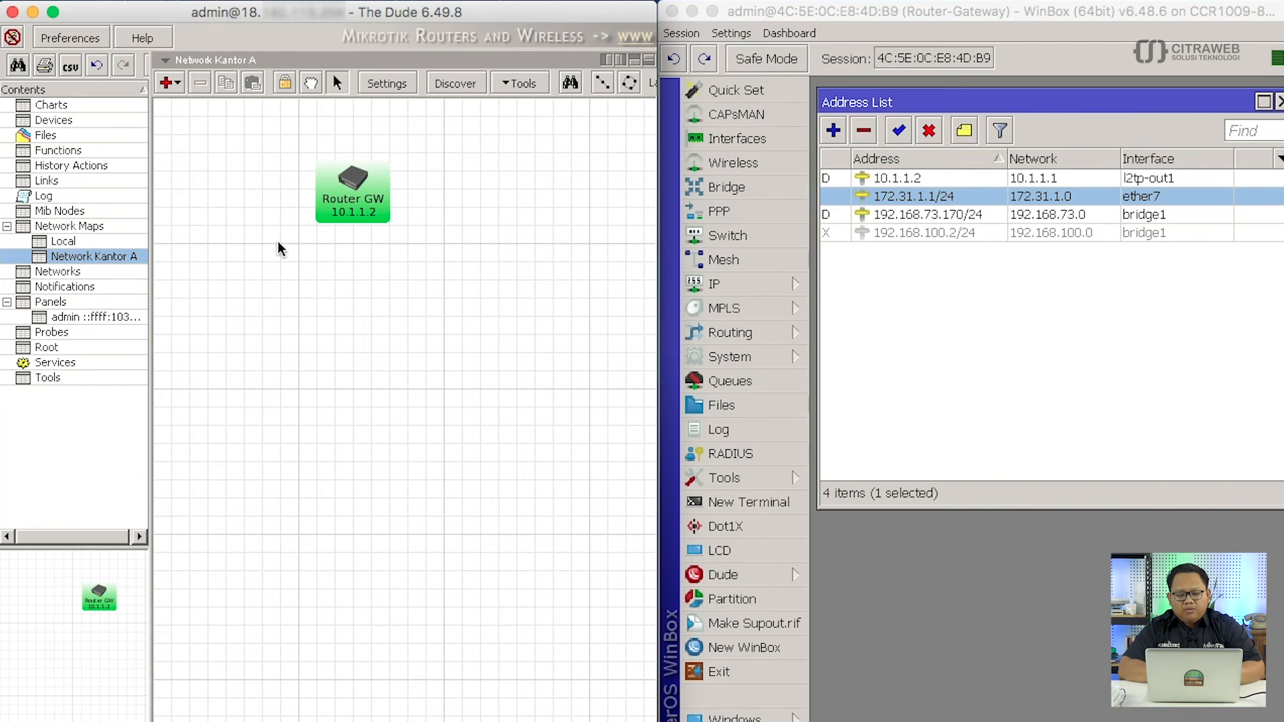
Place a new device on the map at address 172.31.1.2, marked as RouterOS.
left_click(178, 83)
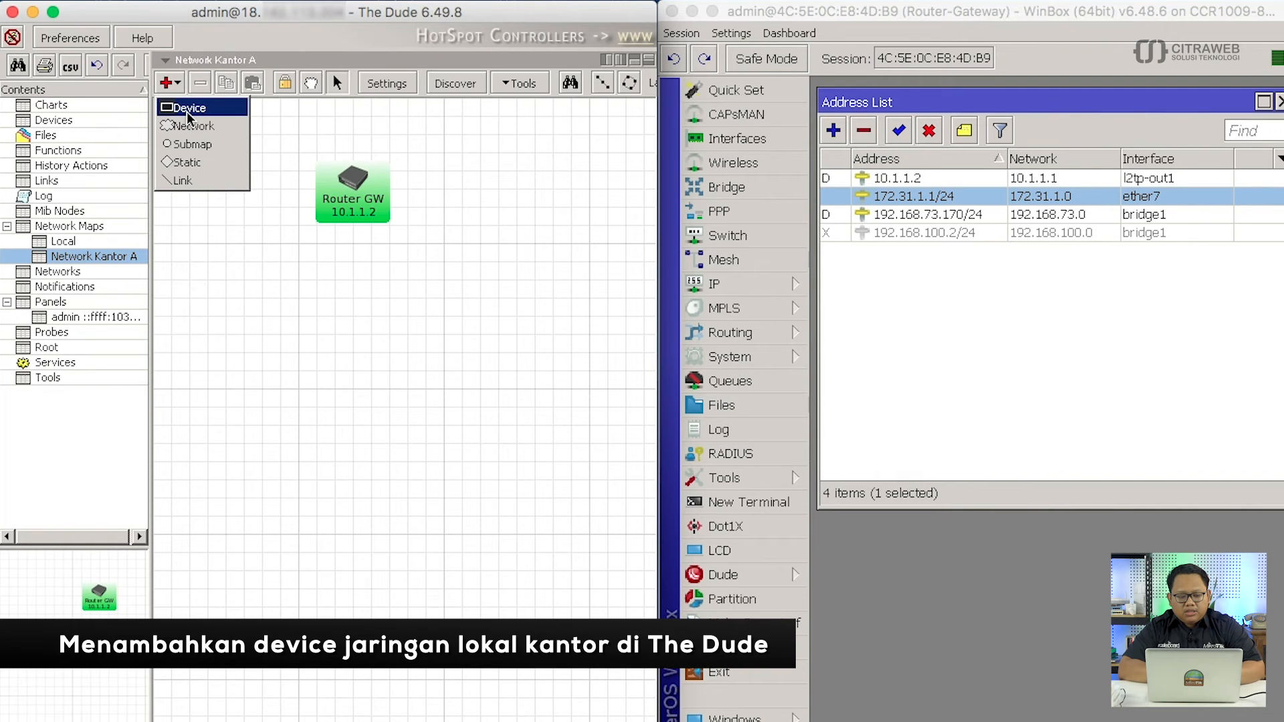
left_click(188, 111)
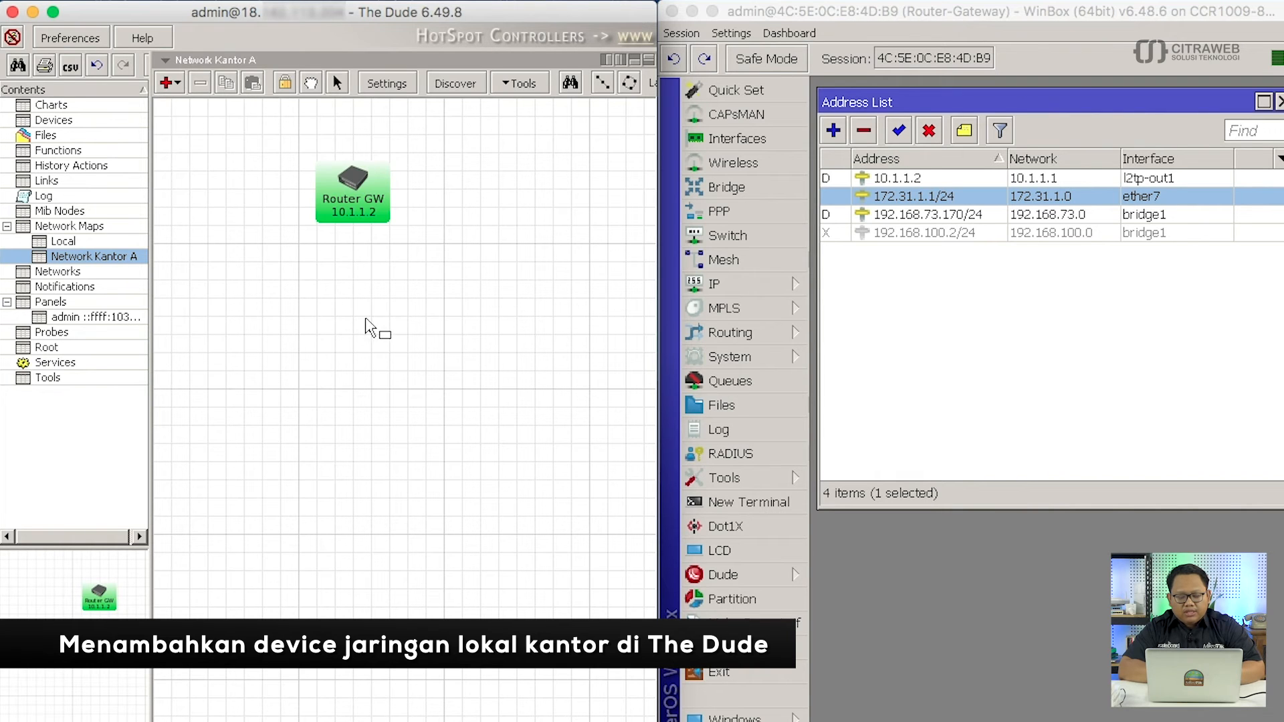
left_click(429, 308)
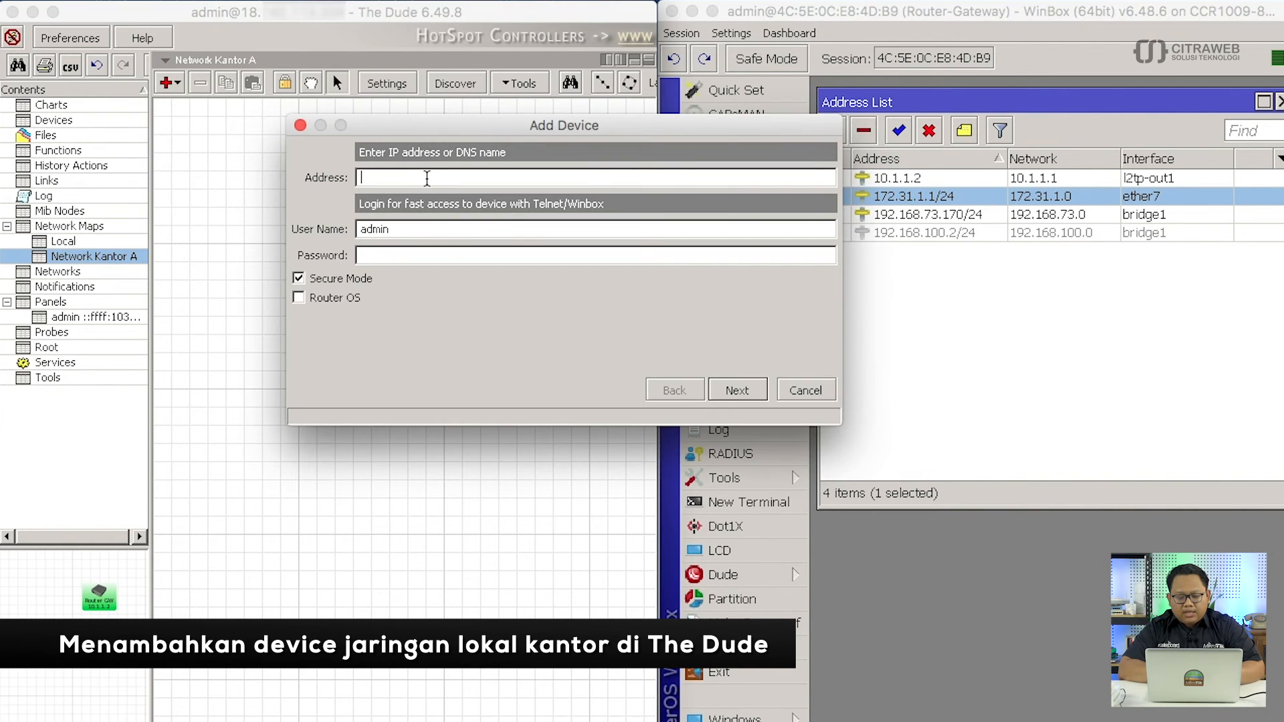
left_click(426, 178)
type("172.")
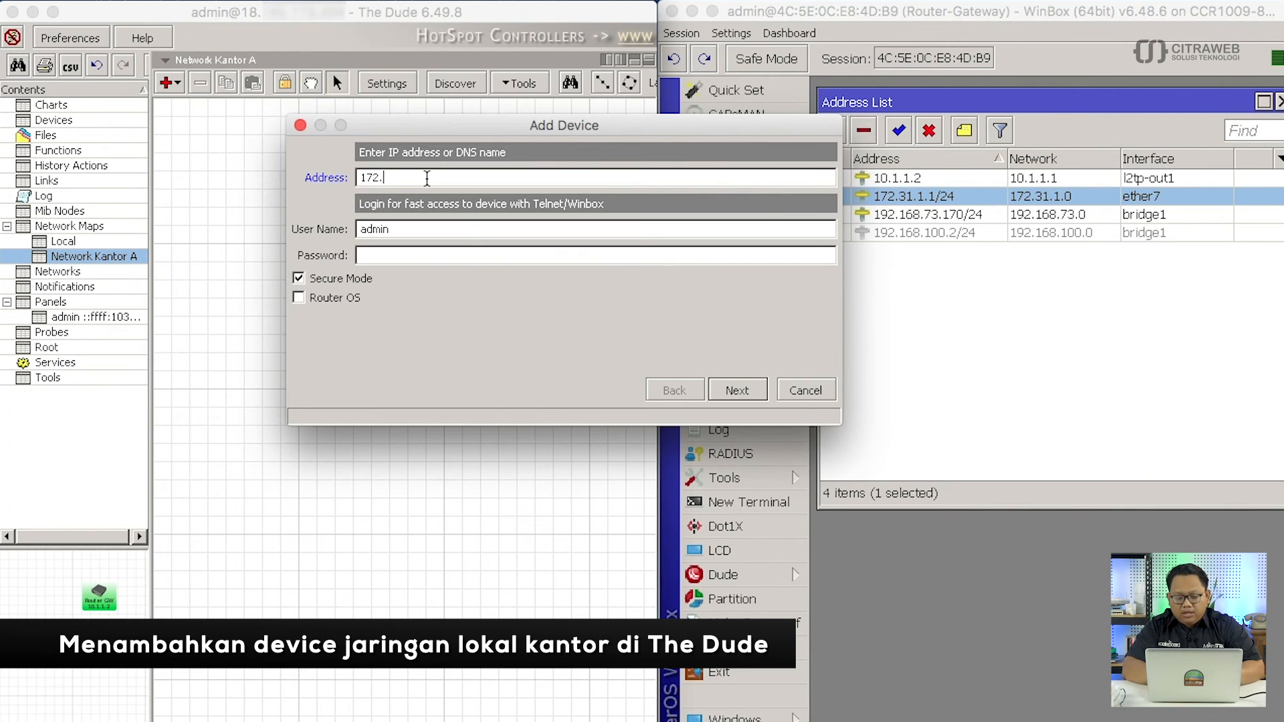
type("31.1.2")
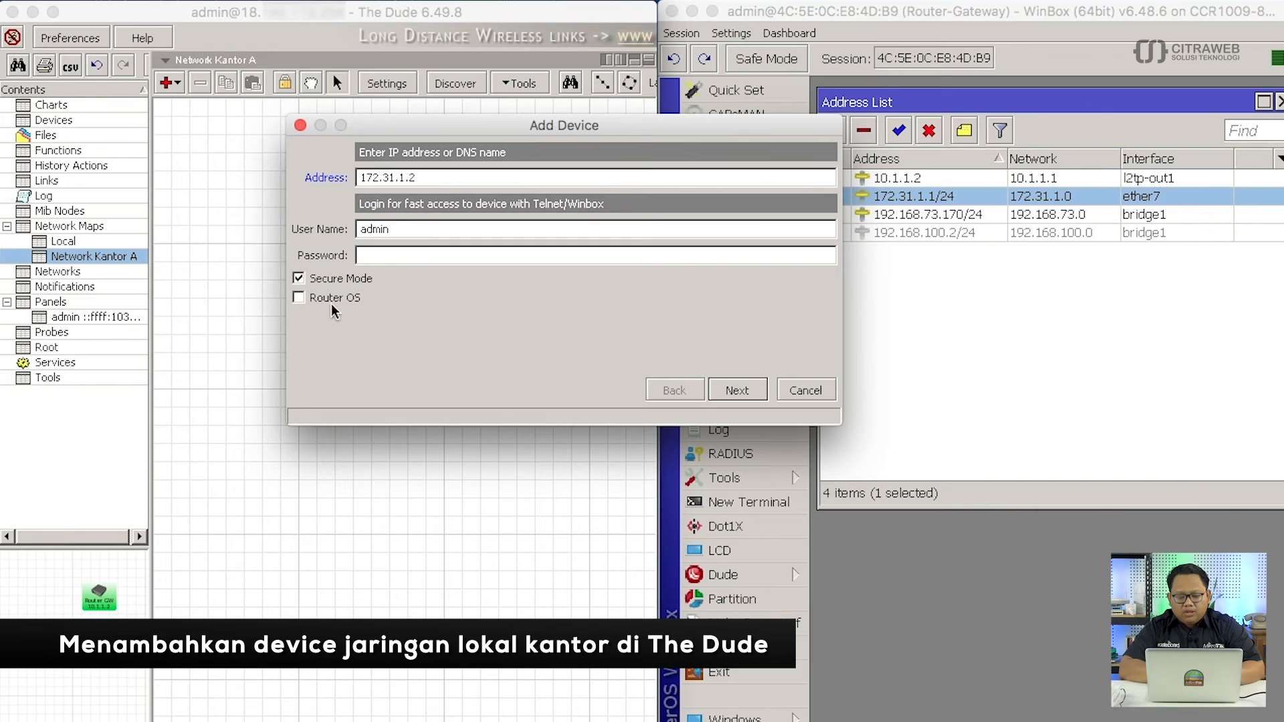
left_click(299, 298)
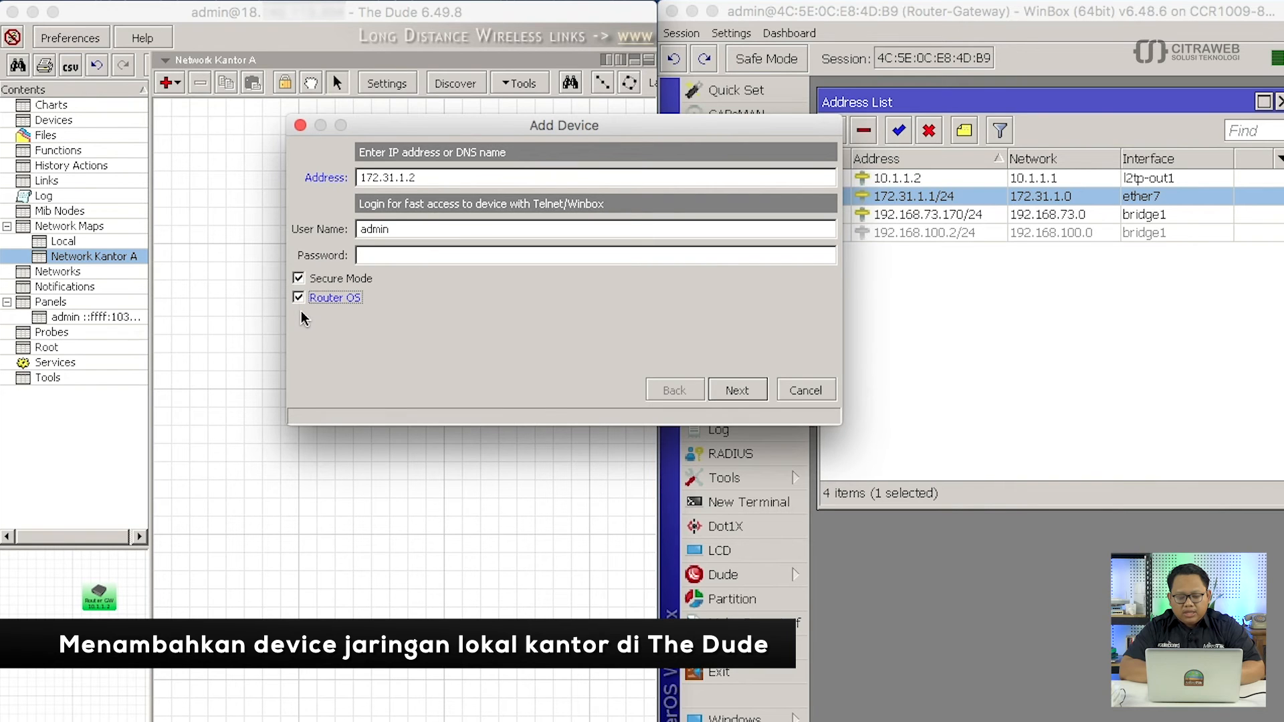
left_click(744, 395)
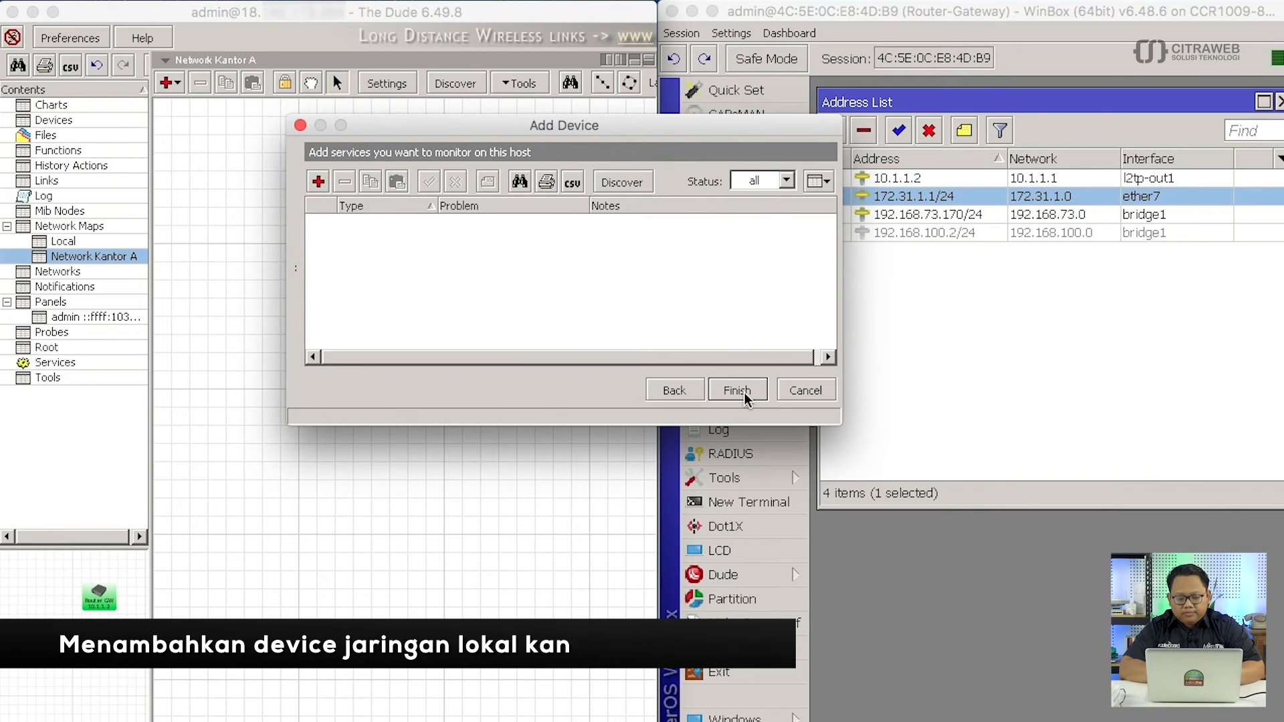
Add a ping service with 2 s interval, 5 s timeout and down count 2.
left_click(319, 187)
left_click_drag(375, 212, 274, 160)
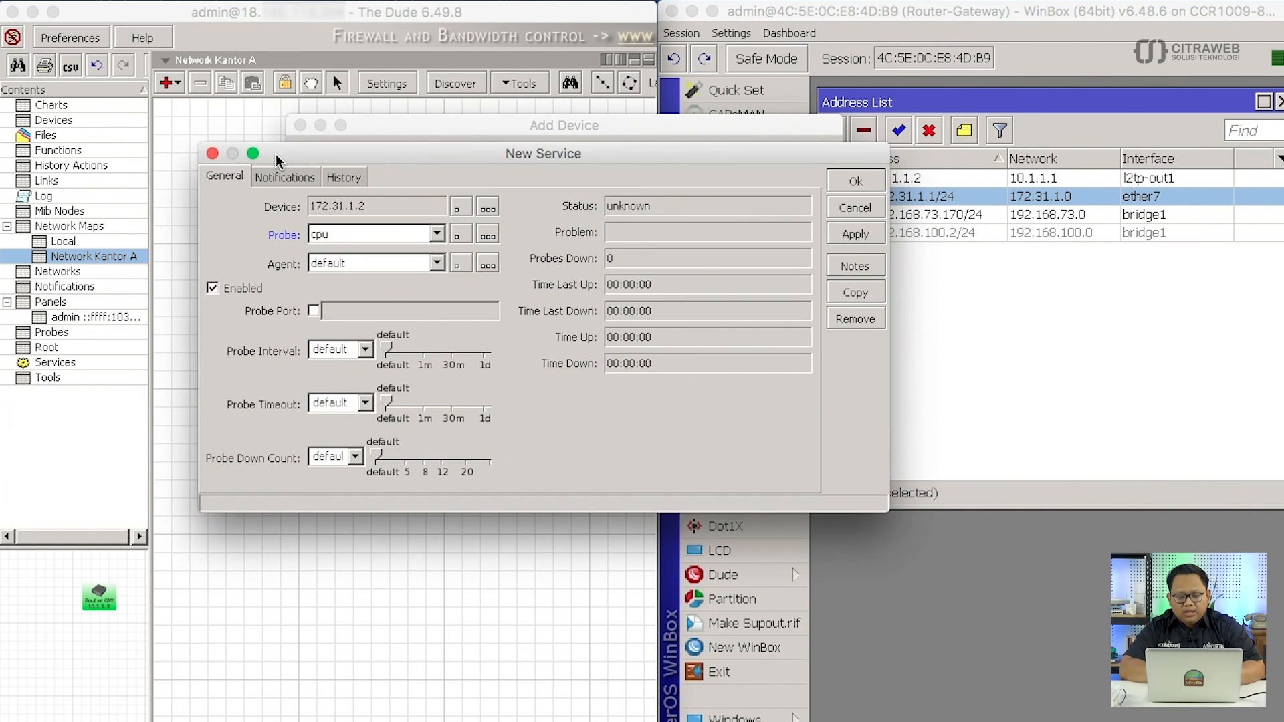
left_click(436, 234)
left_click(406, 436)
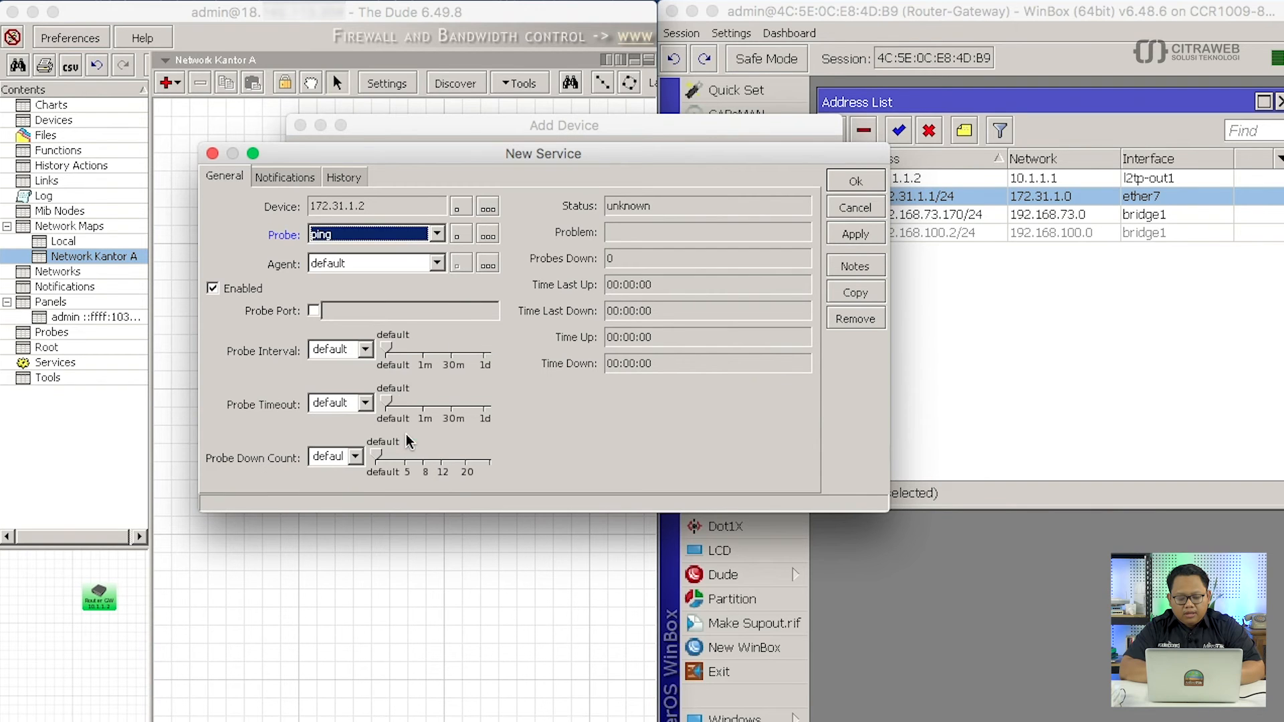
left_click(365, 349)
left_click(361, 402)
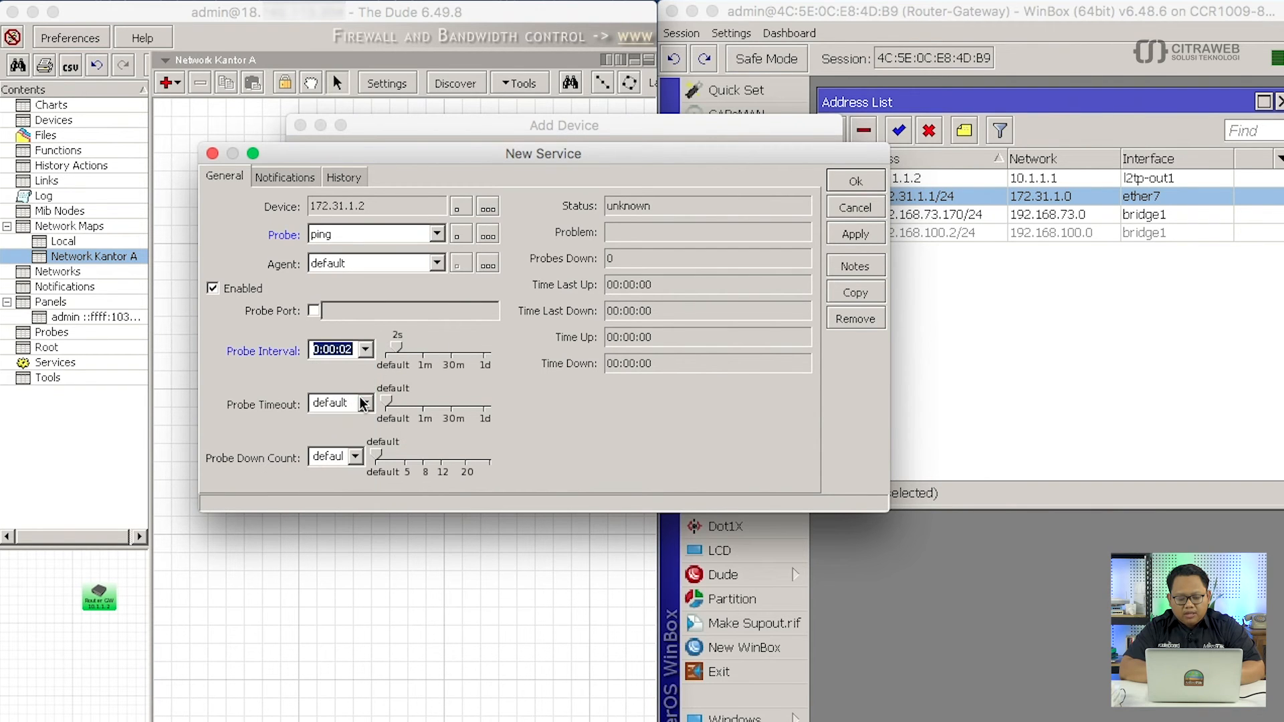
left_click(362, 402)
left_click(357, 465)
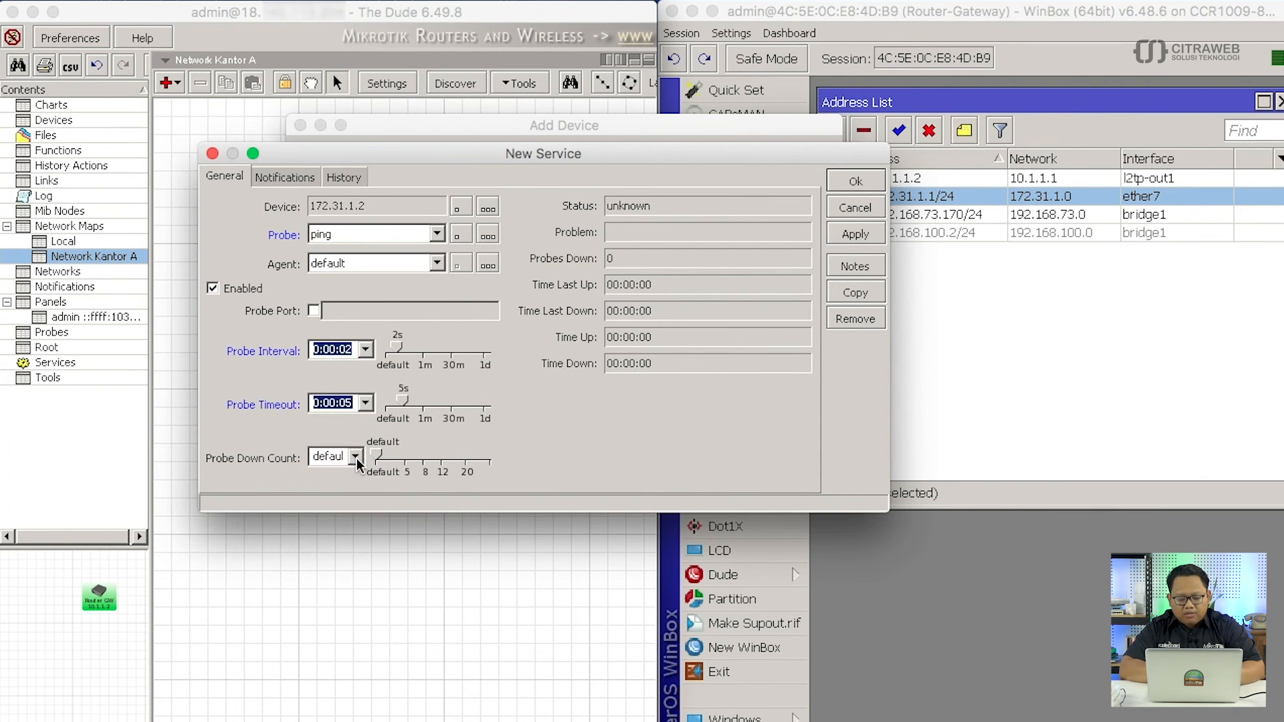
left_click(355, 457)
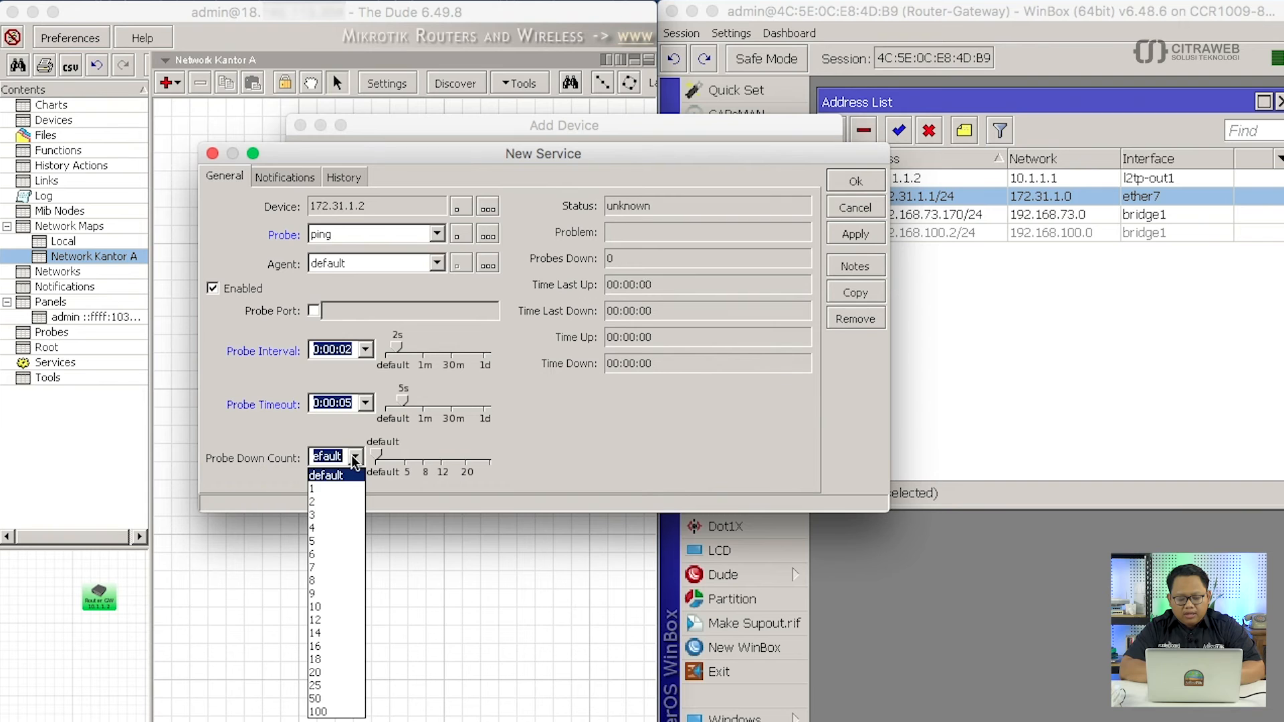
left_click(351, 501)
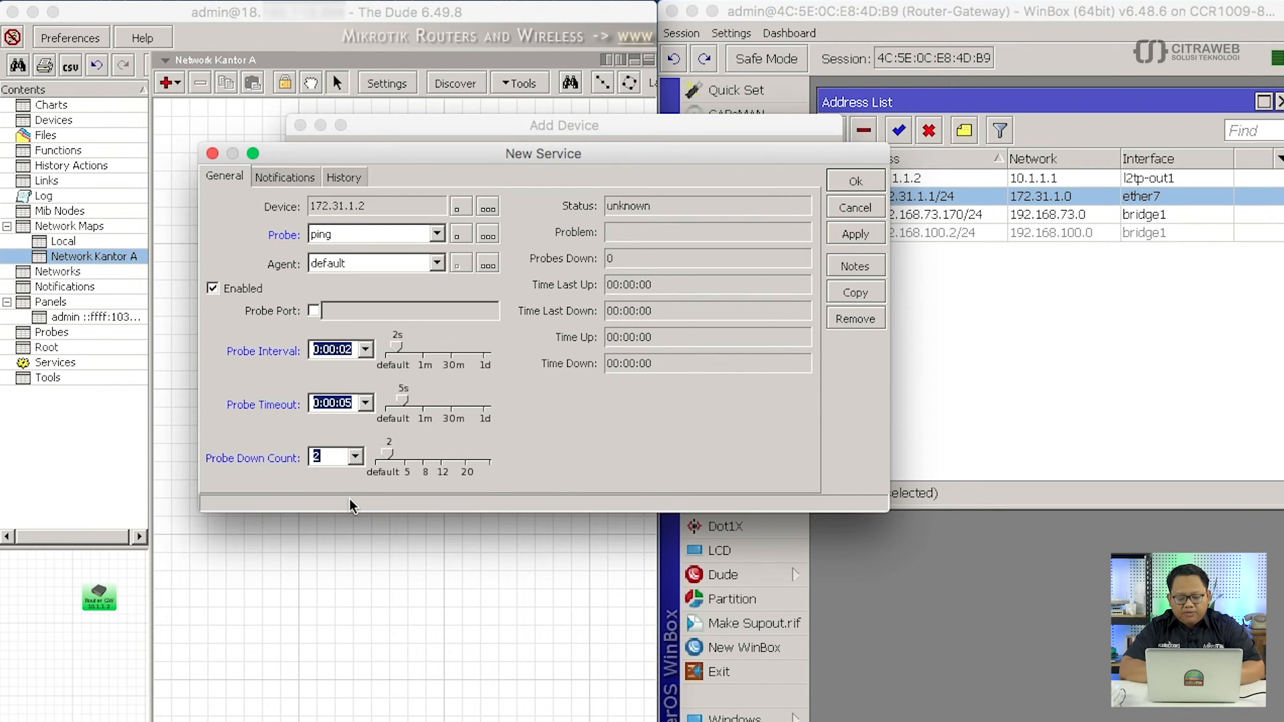
left_click(846, 186)
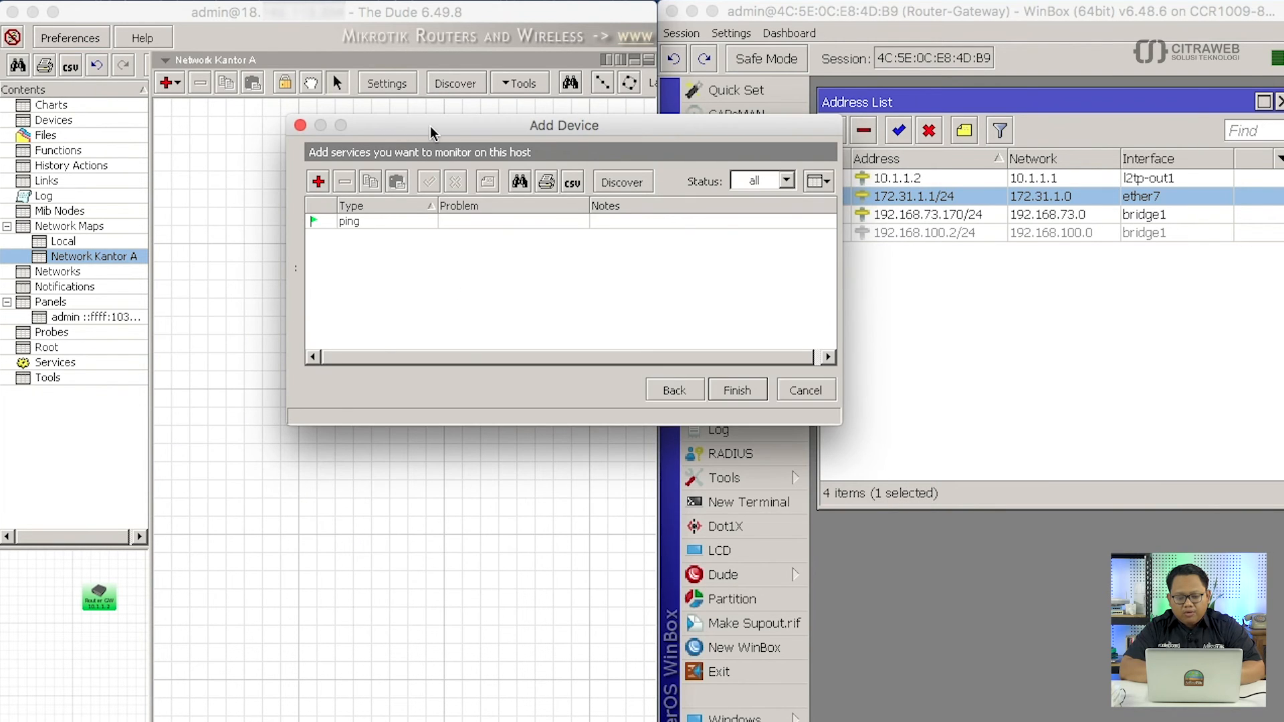
Finish adding the 172.31.1.2 device with the ping service selected.
left_click_drag(434, 132, 240, 235)
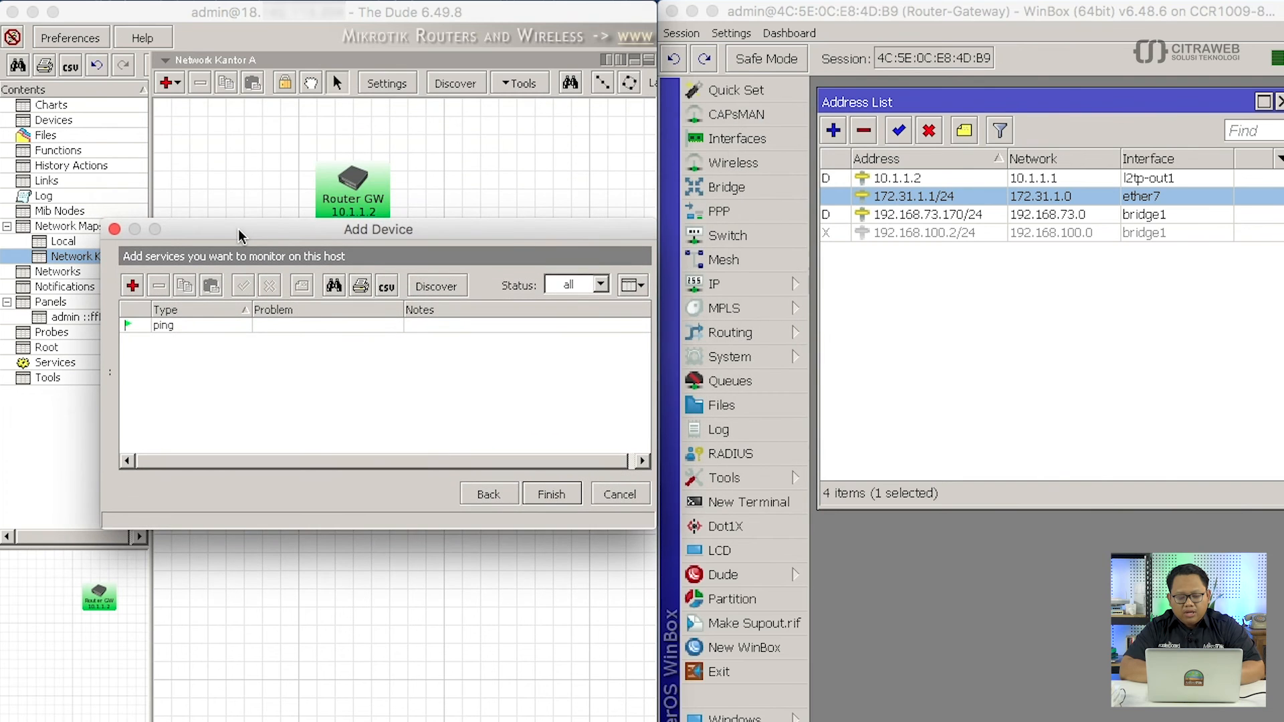
left_click(201, 327)
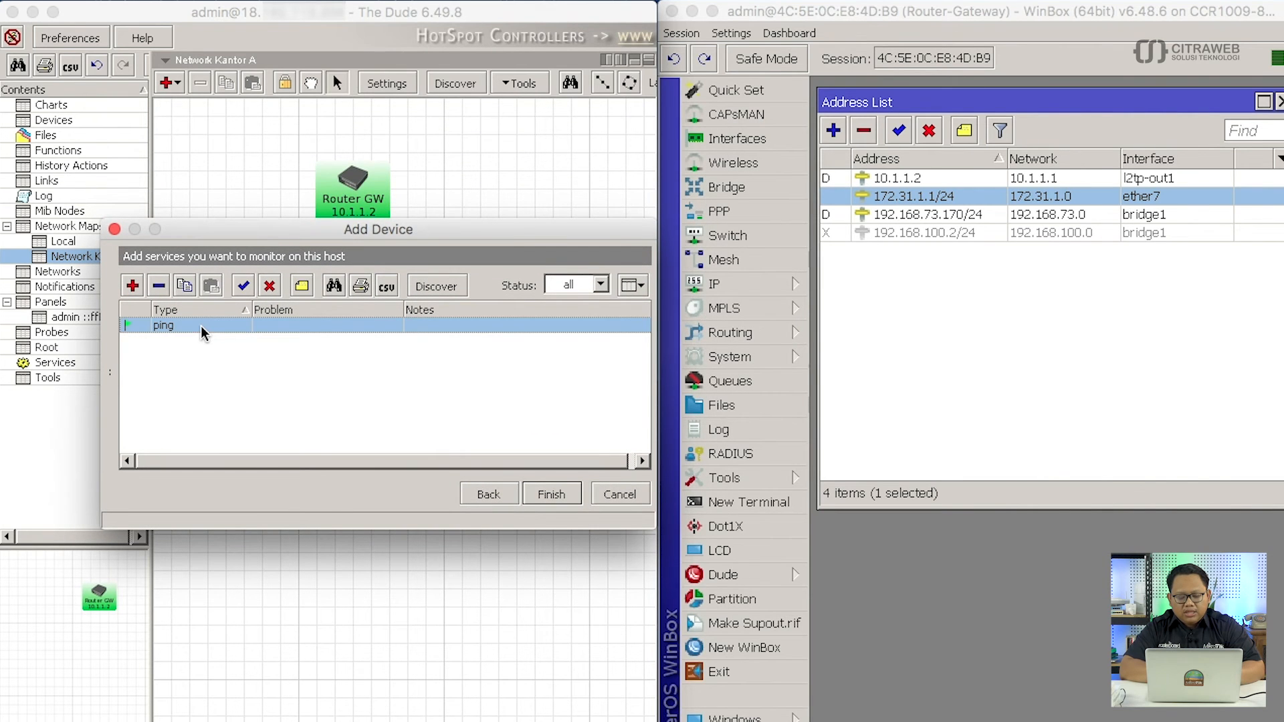
left_click(552, 495)
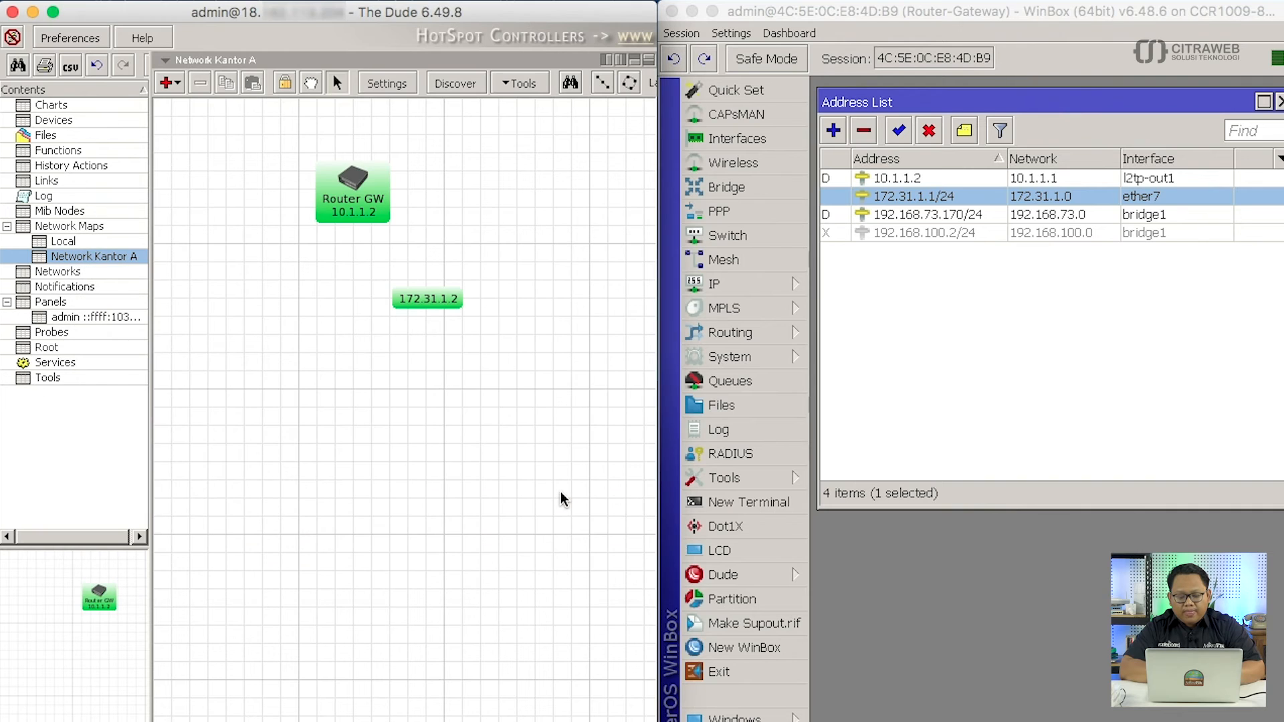
Move the 172.31.1.2 device lower and rename it Ro-Distri1.
left_click_drag(433, 300, 462, 323)
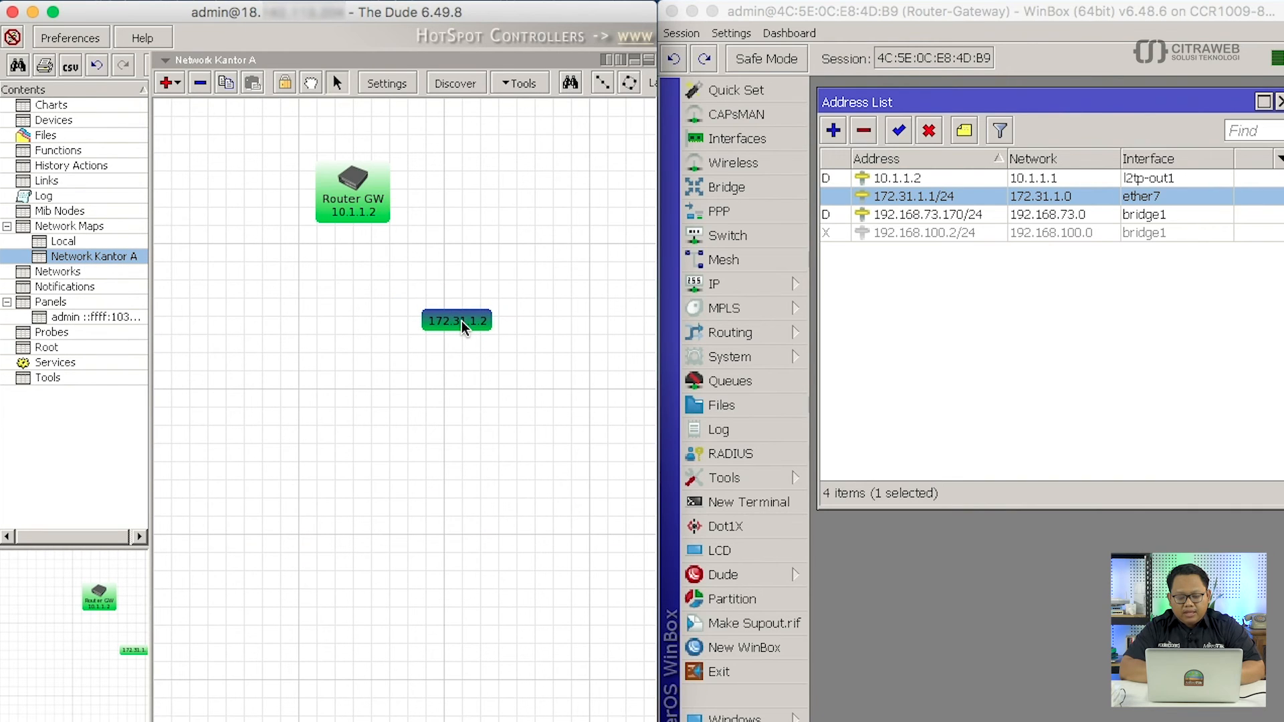
right_click(448, 321)
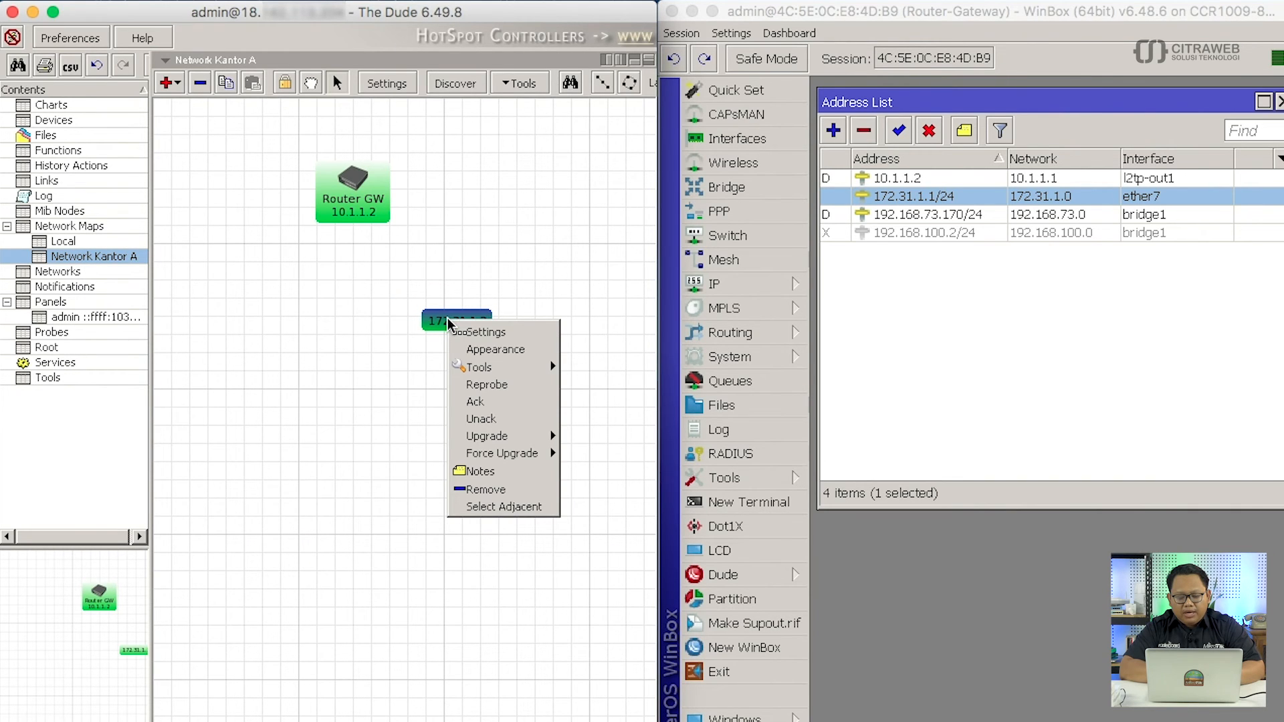
left_click(460, 332)
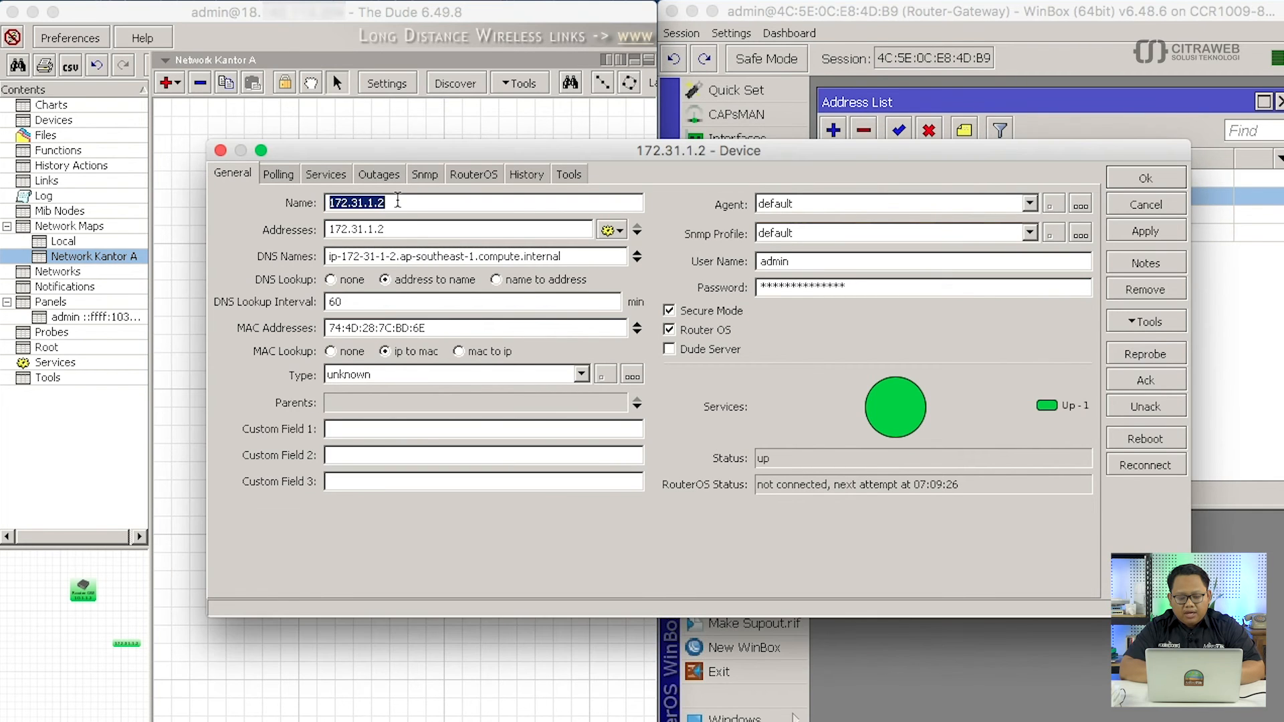
type("Ro")
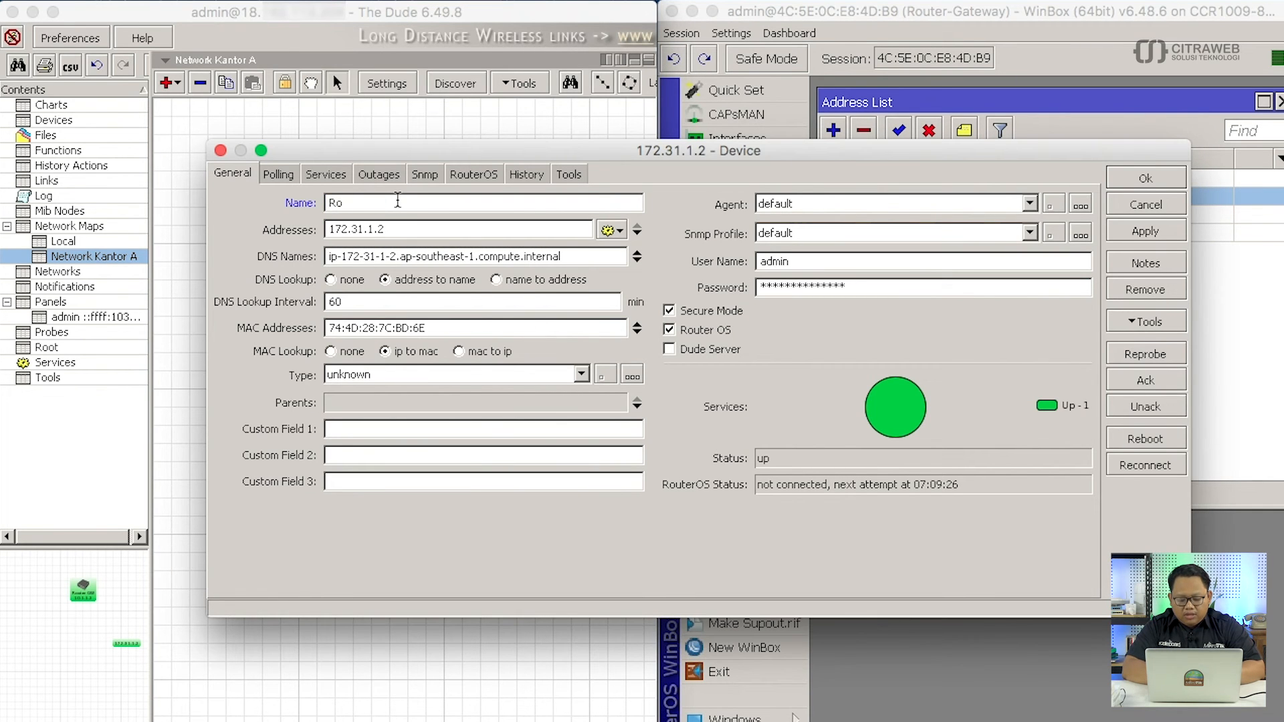
type("-Distri1")
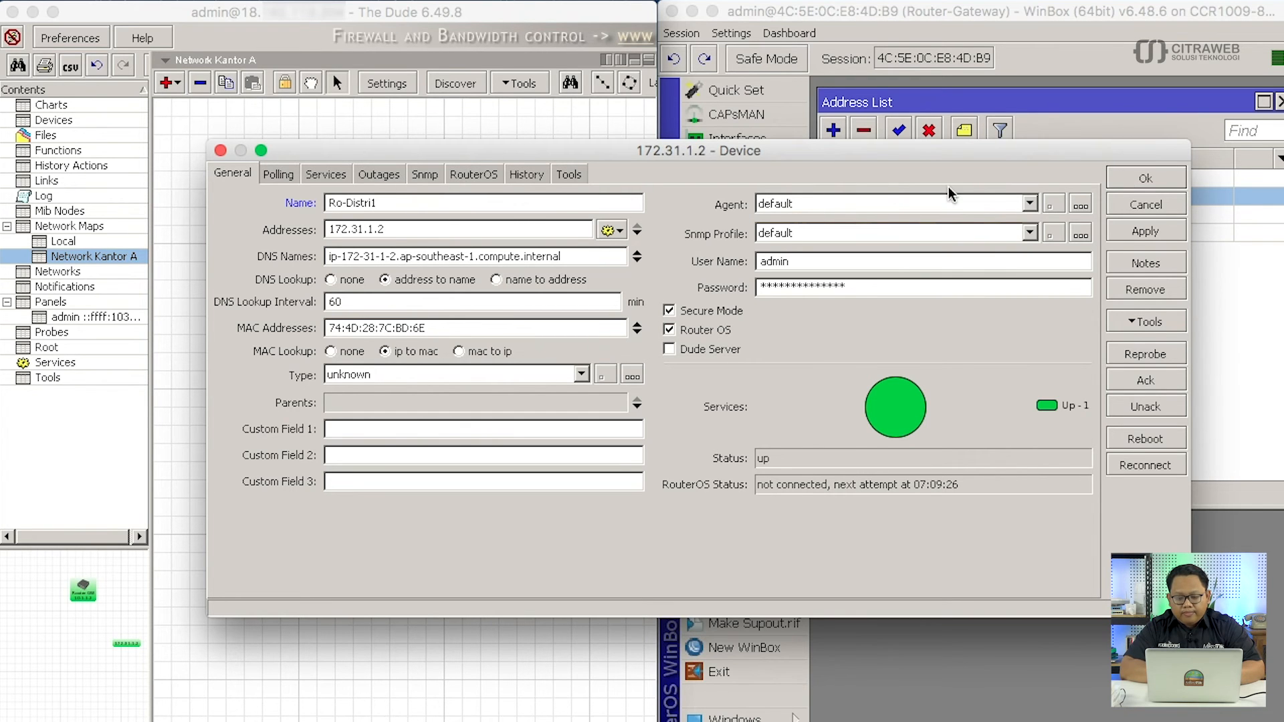
left_click(1165, 178)
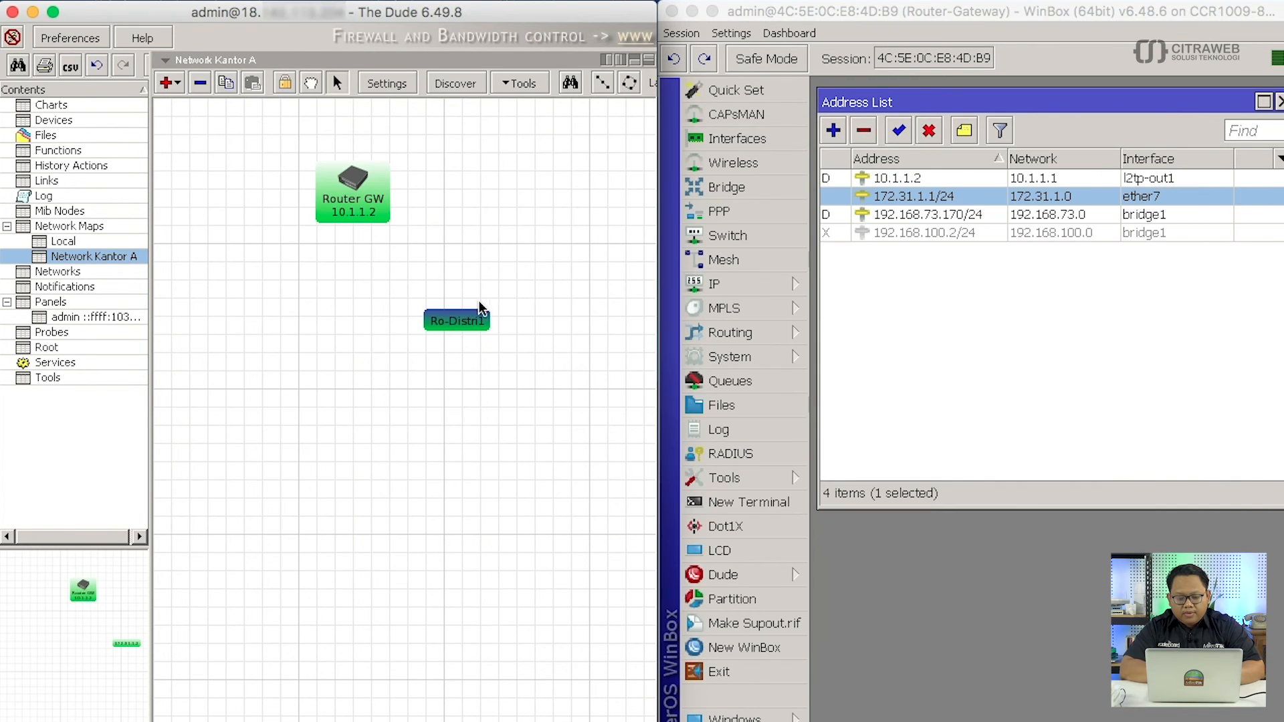
Add Device.FirstAddress on a new line of Ro-Distri1's label, below [Device.Name].
right_click(468, 321)
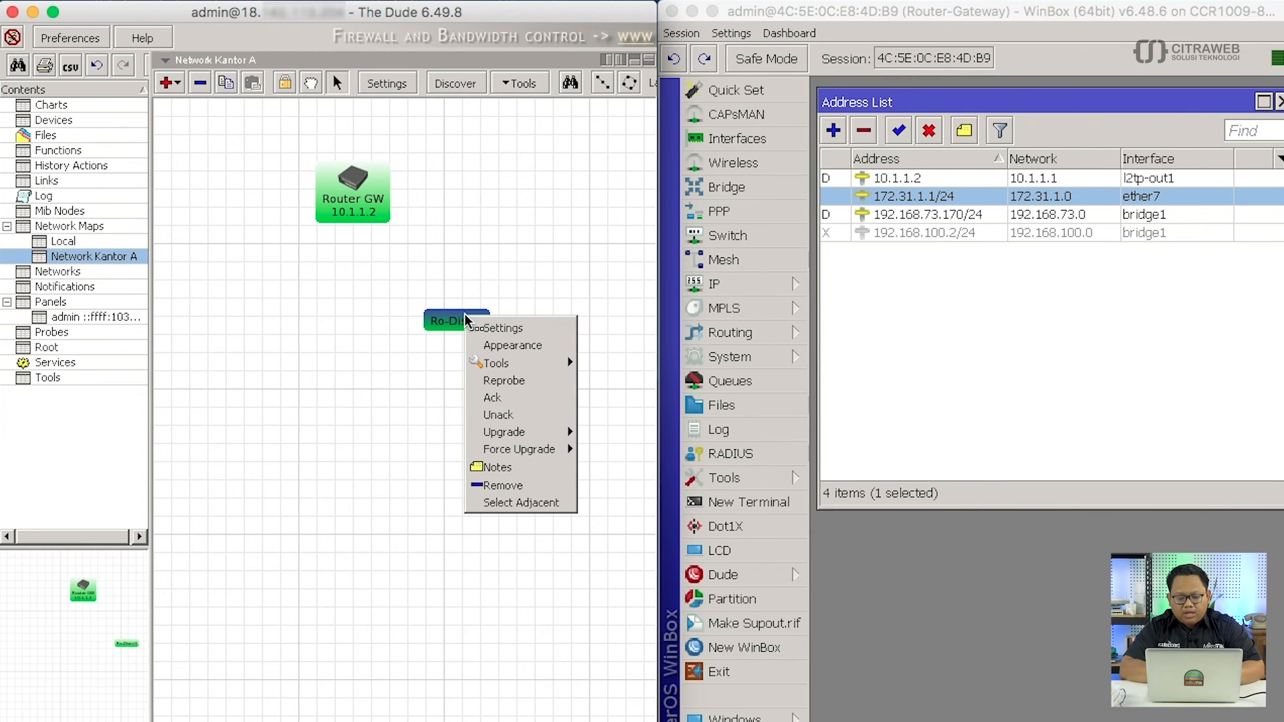
left_click(516, 347)
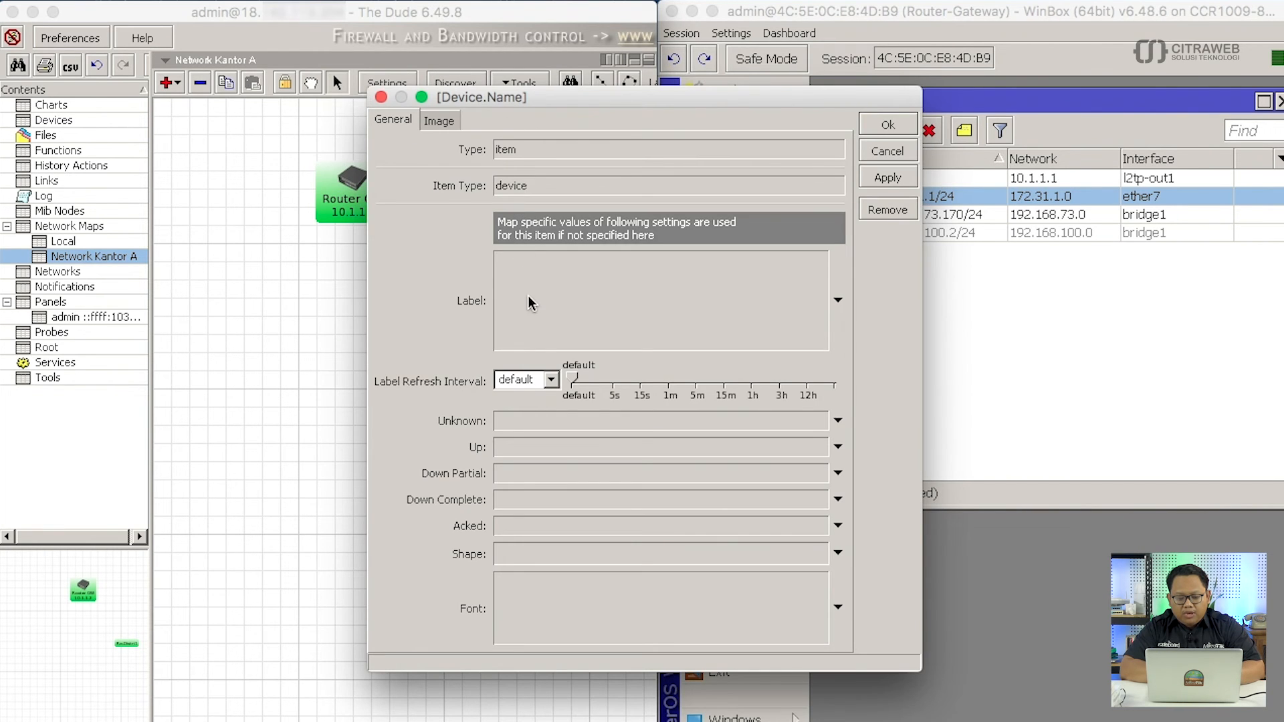
left_click(600, 290)
key("Return")
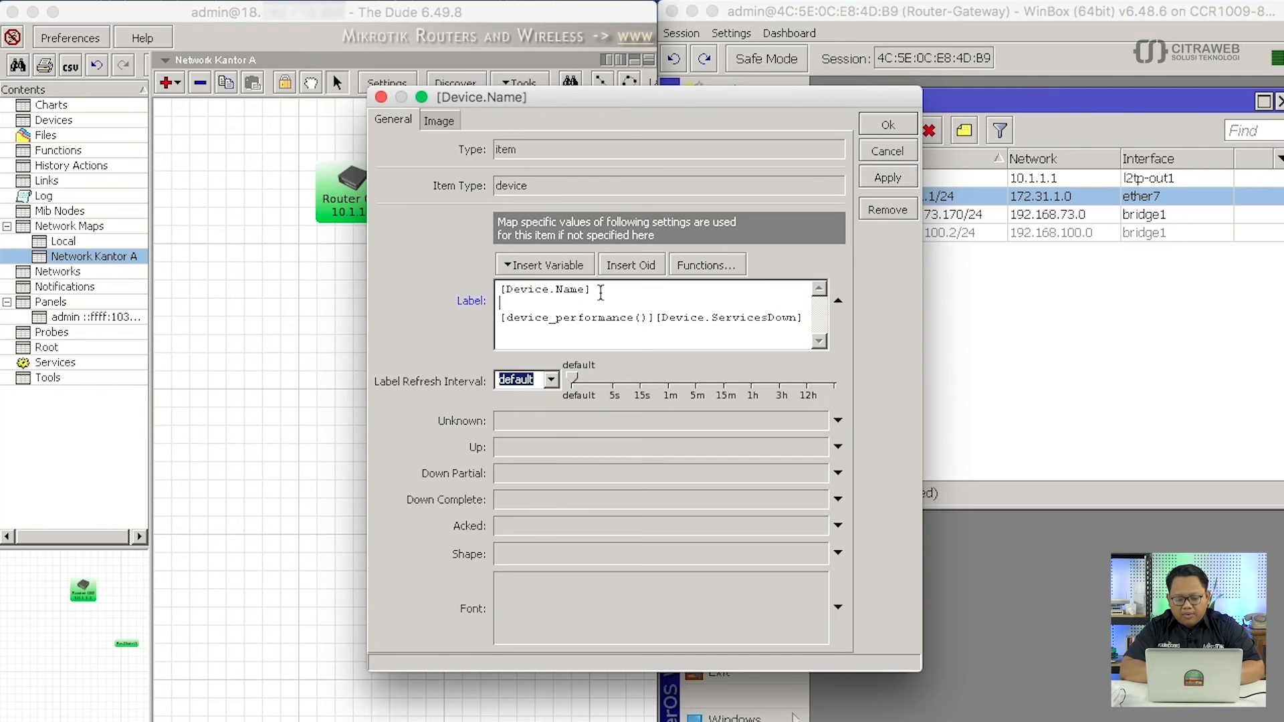
left_click(568, 265)
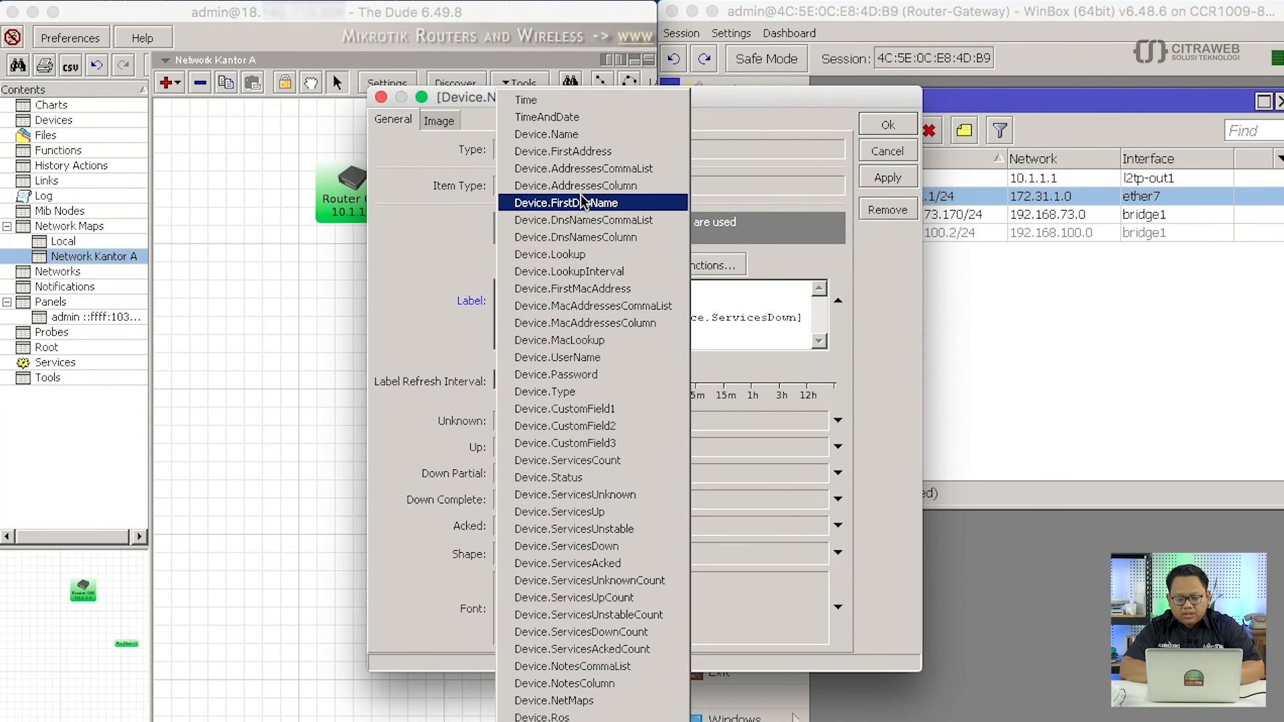
left_click(588, 156)
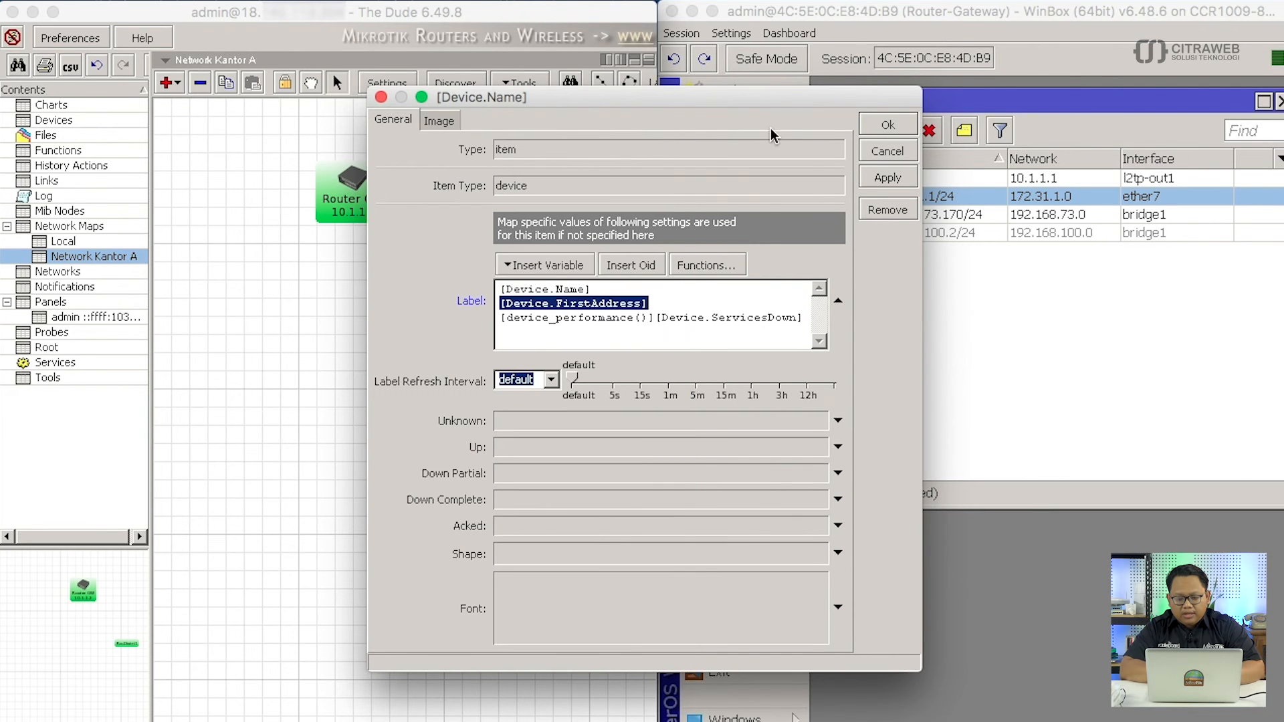
left_click(887, 125)
left_click_drag(456, 323, 460, 325)
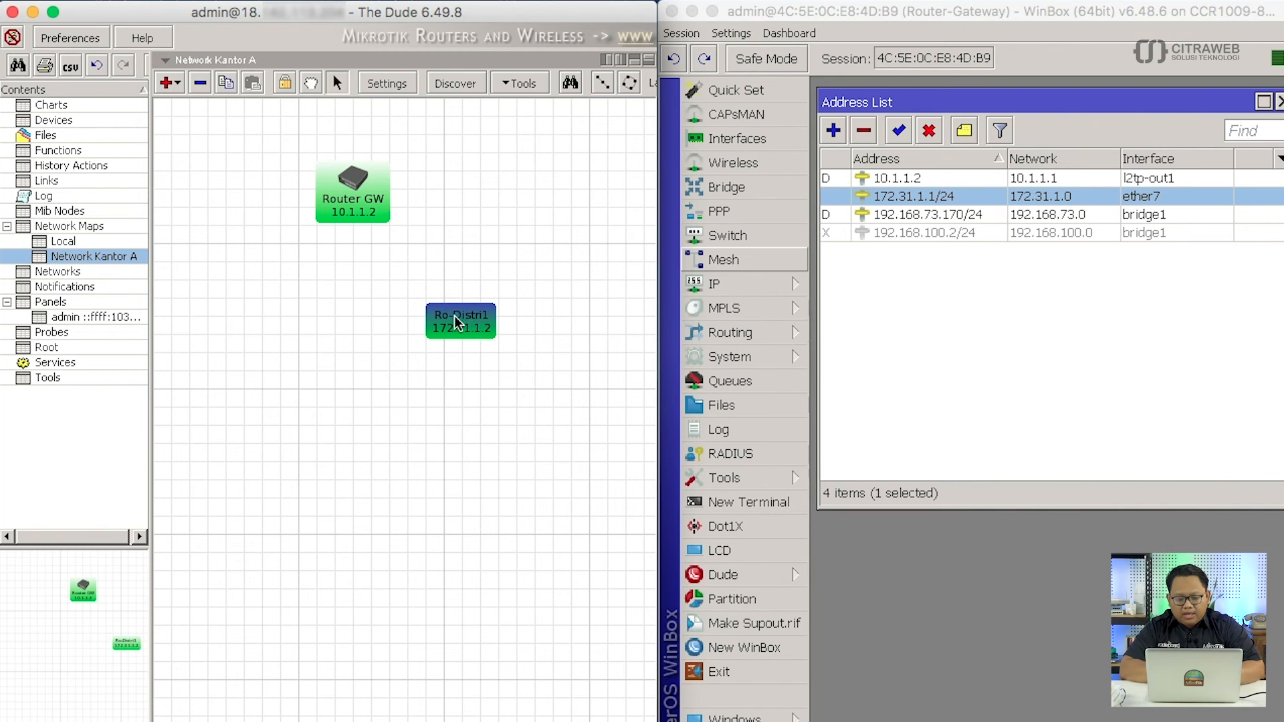
Set Ro-Distri1's device type to RouterOS and nudge it slightly up-right.
double_click(456, 323)
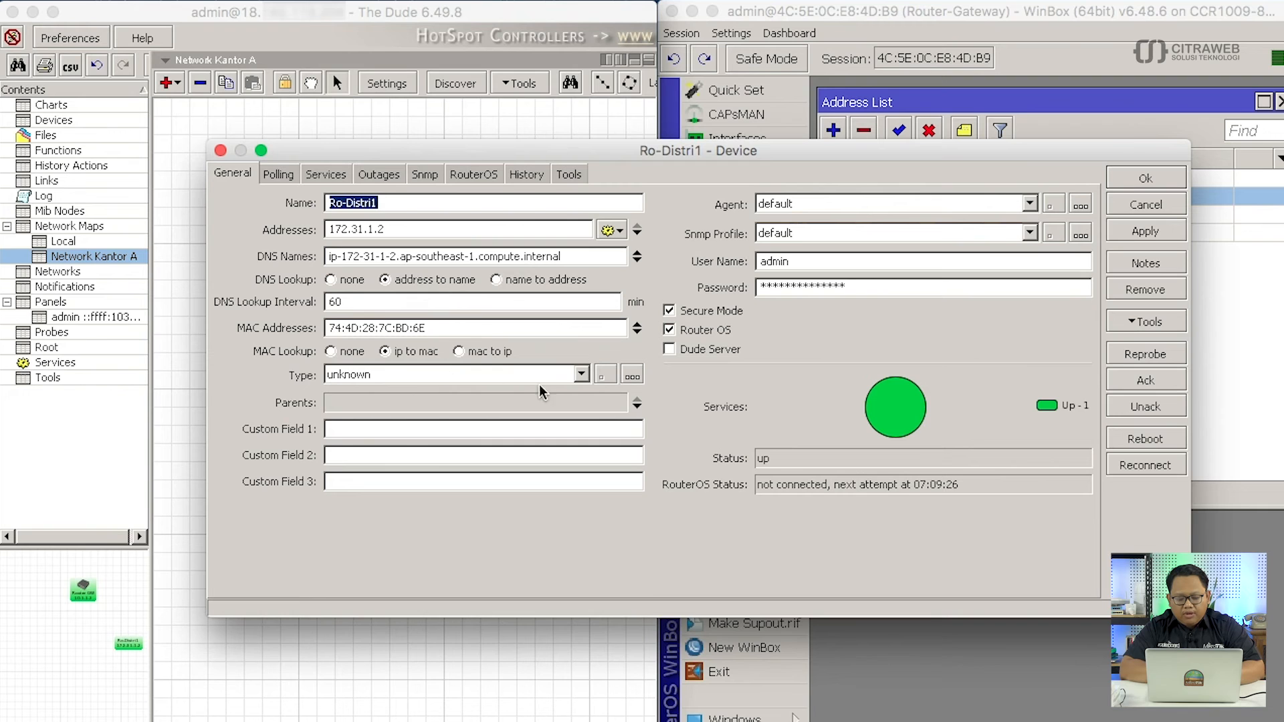
left_click(581, 375)
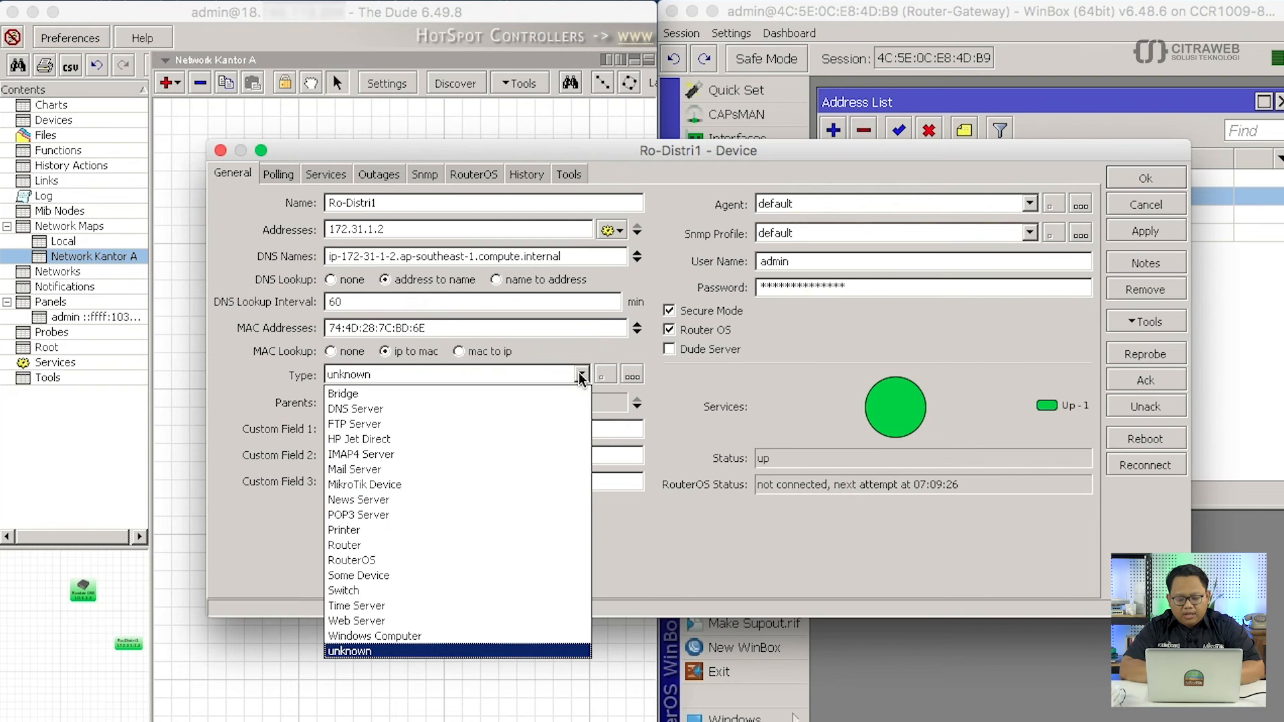
left_click(527, 560)
left_click(1148, 178)
left_click(476, 330)
left_click_drag(477, 332, 484, 326)
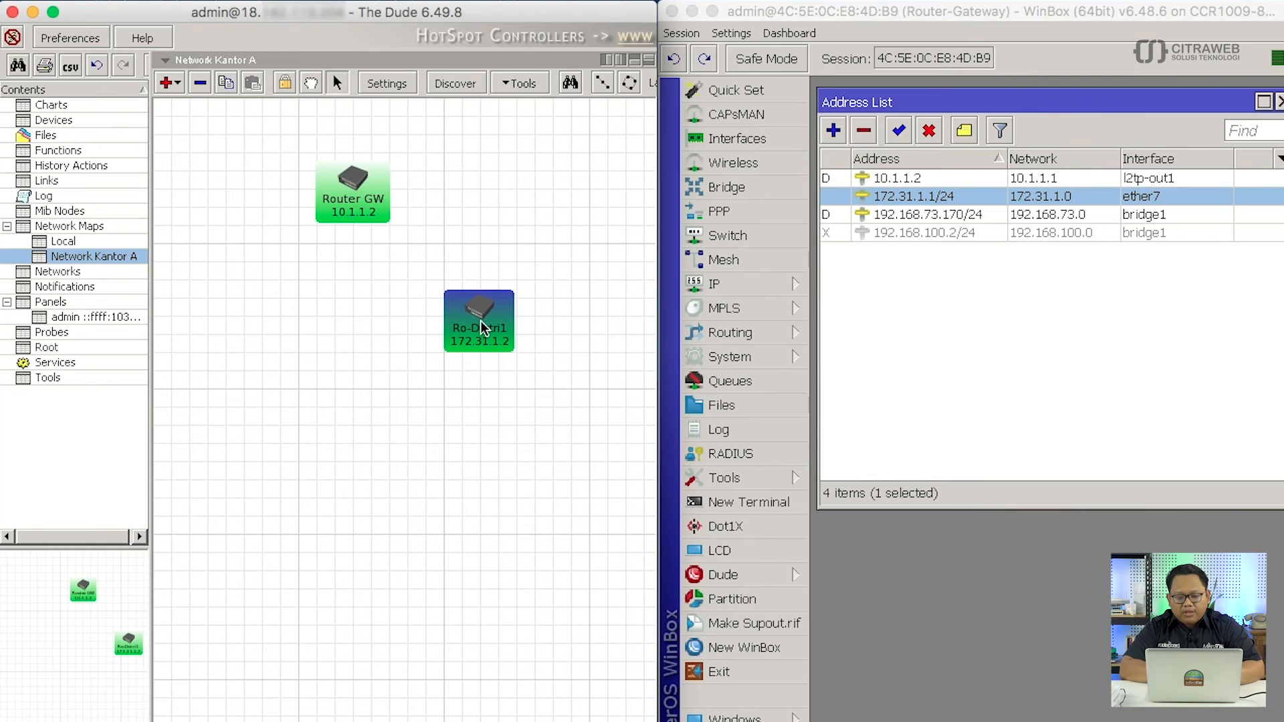
Draw a new link from Router GW to Ro-Distri1.
left_click(479, 423)
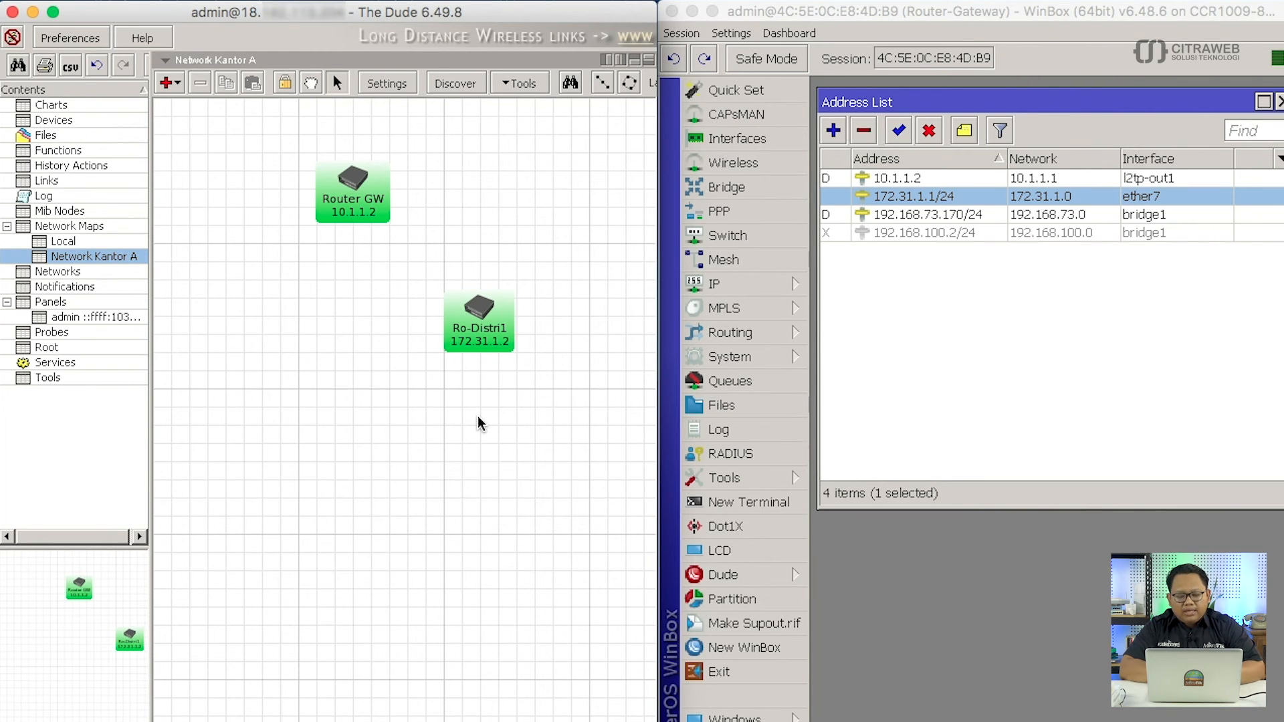
left_click(178, 87)
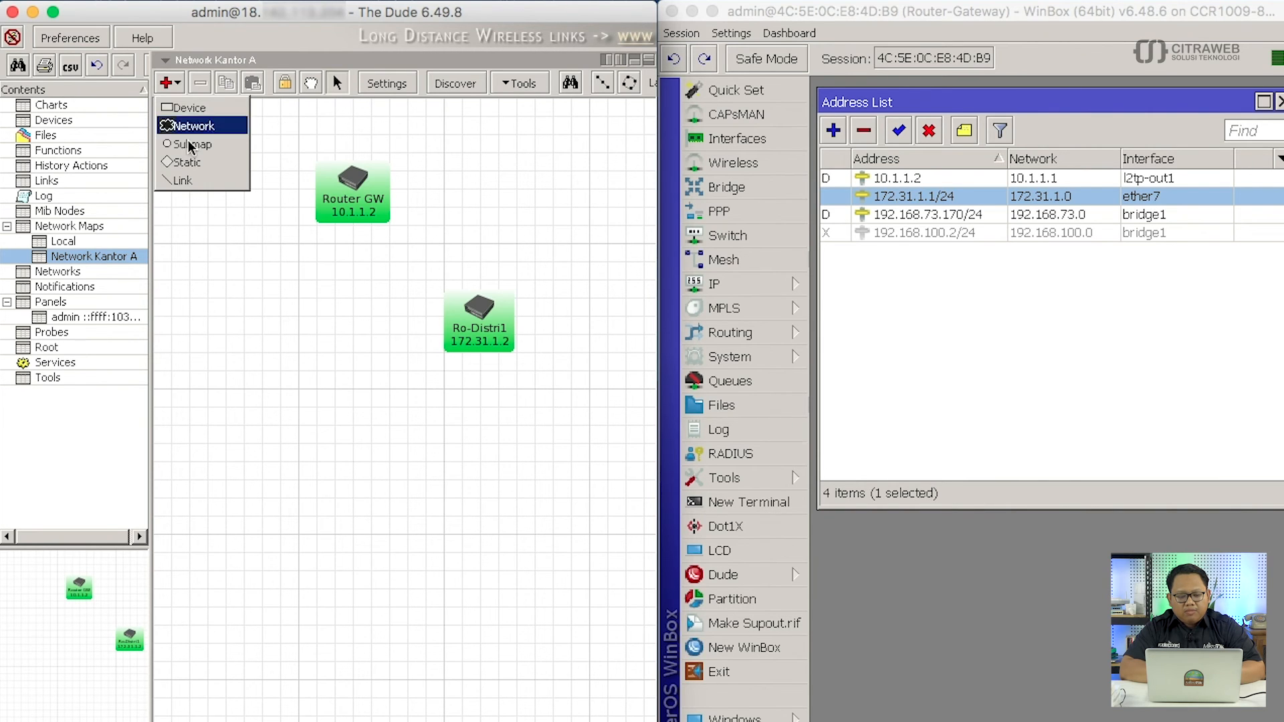
left_click(193, 180)
left_click_drag(354, 187, 475, 311)
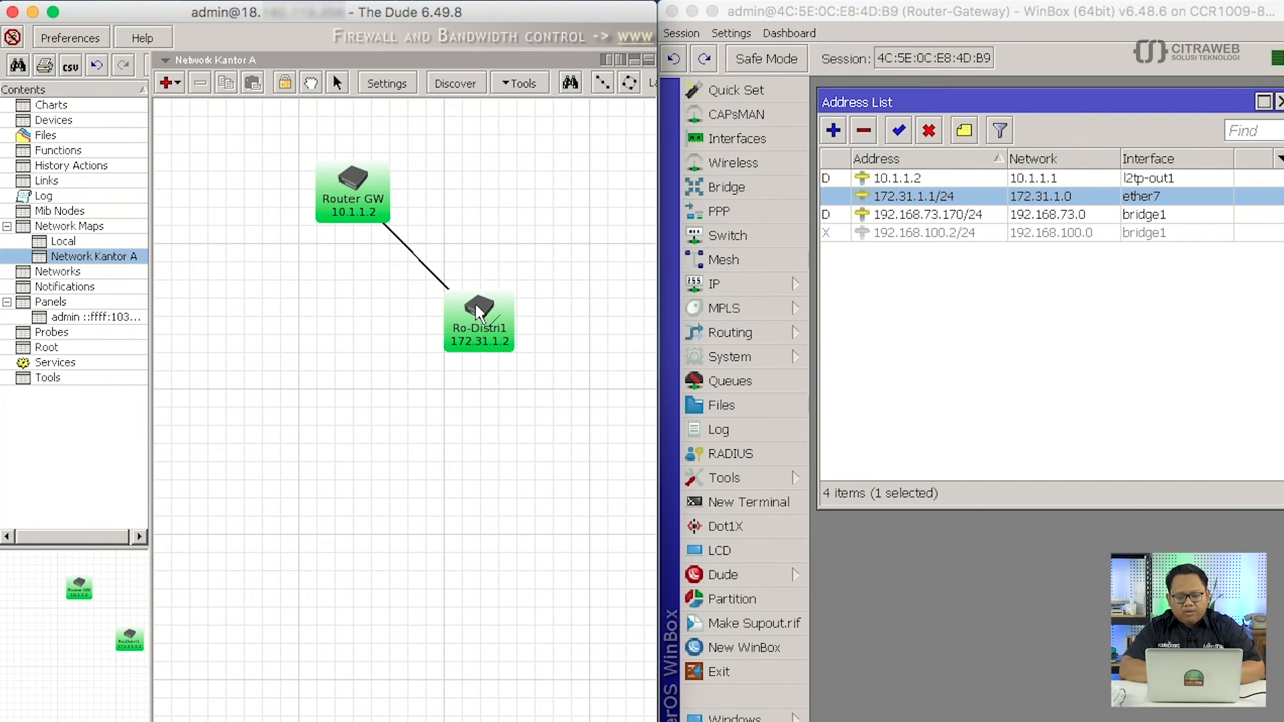
left_click(479, 313)
left_click_drag(543, 257, 303, 240)
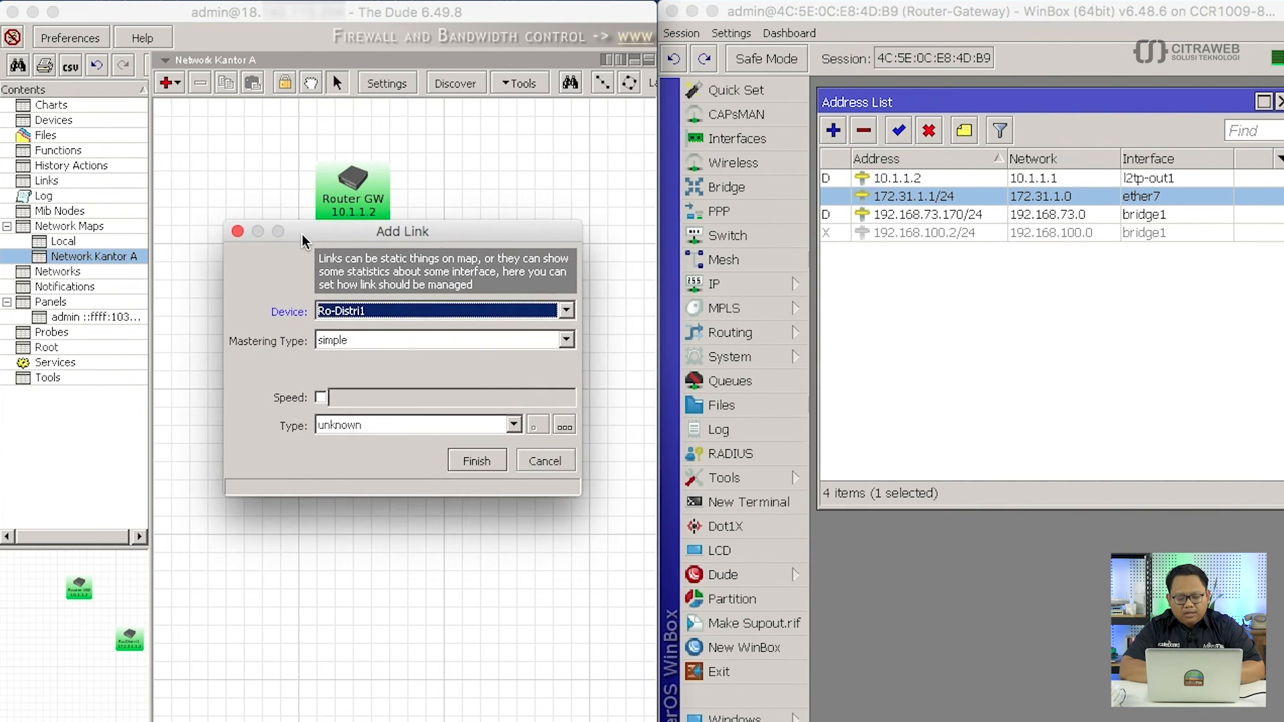
Set the link's mastering type to routeros.
left_click(548, 316)
left_click(539, 332)
left_click(538, 340)
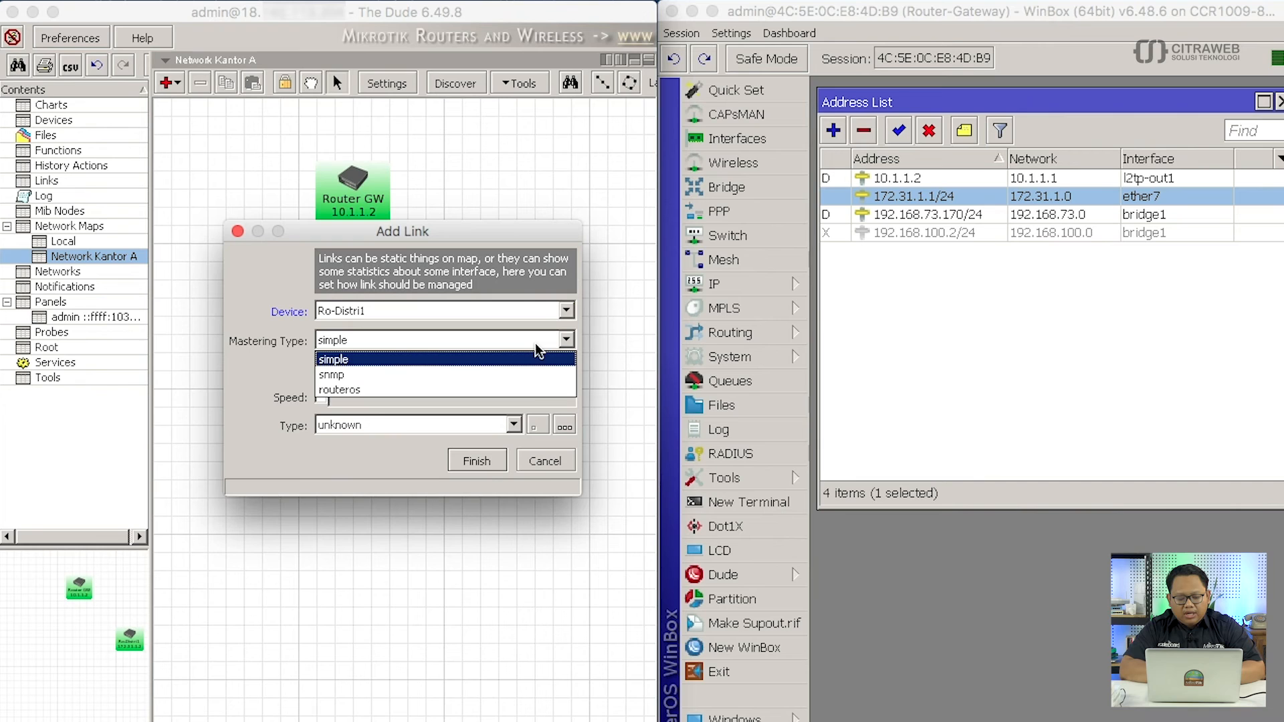
left_click(528, 391)
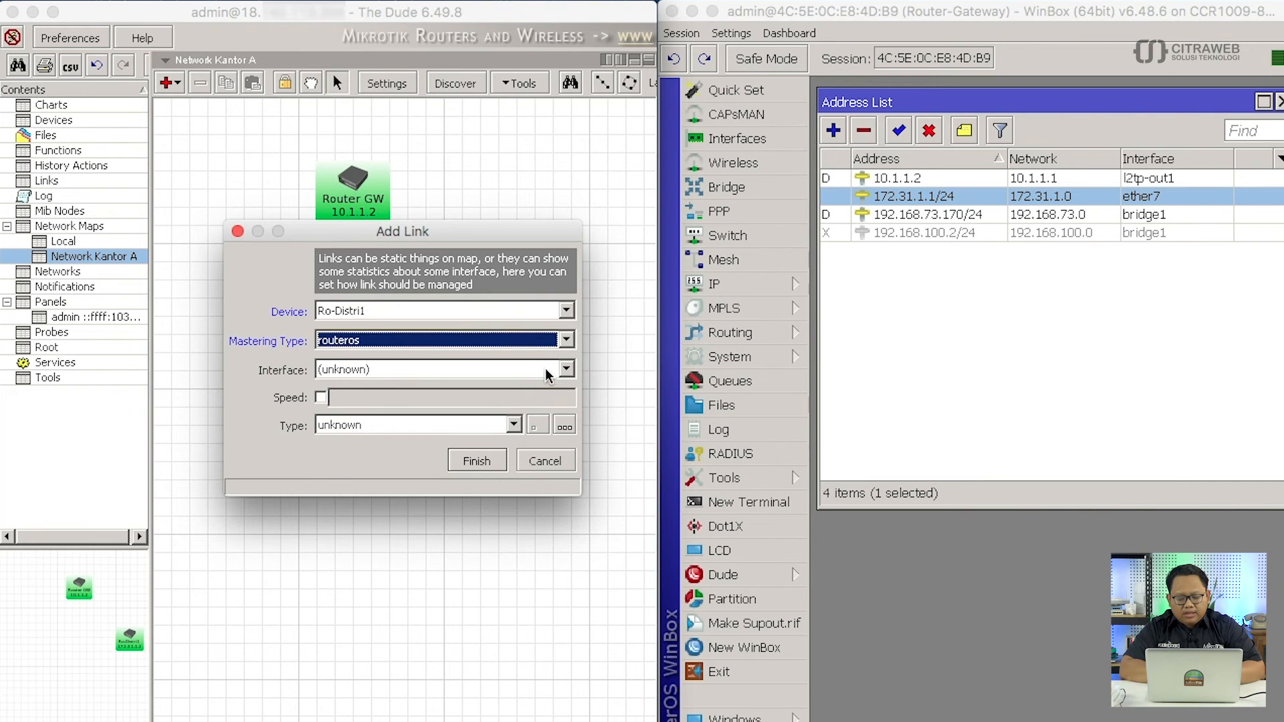
left_click(550, 371)
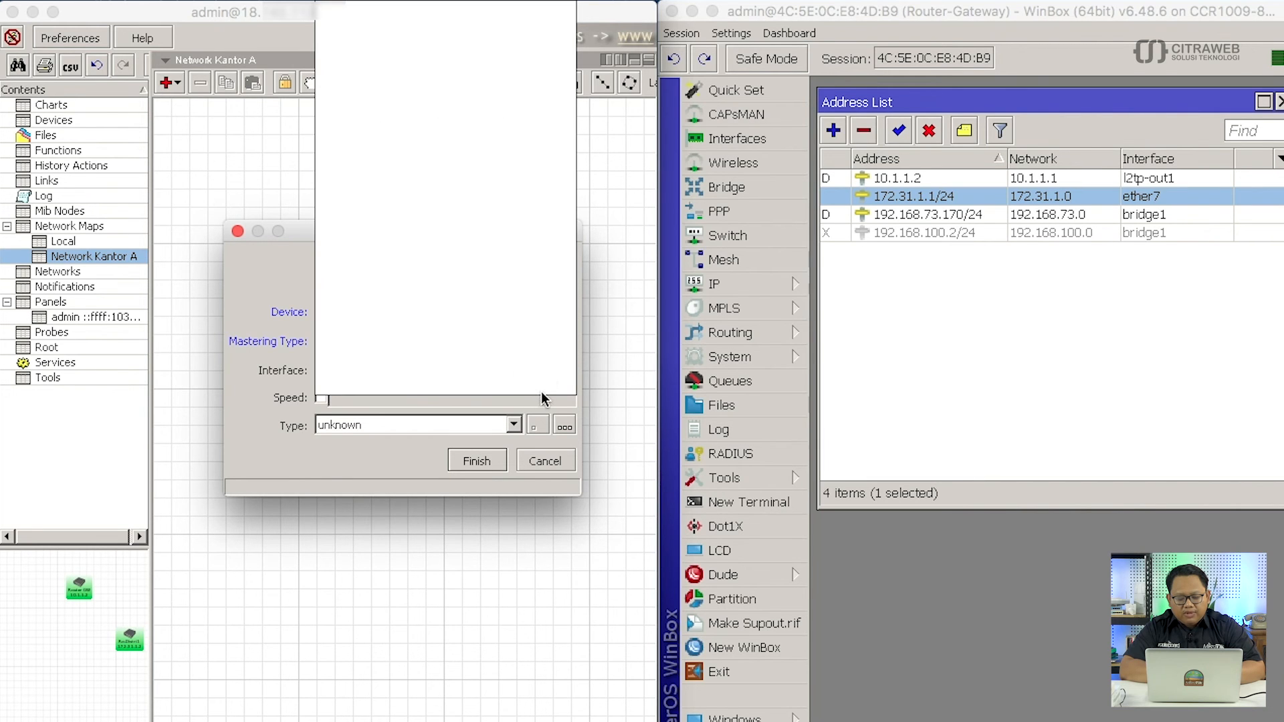
left_click(548, 402)
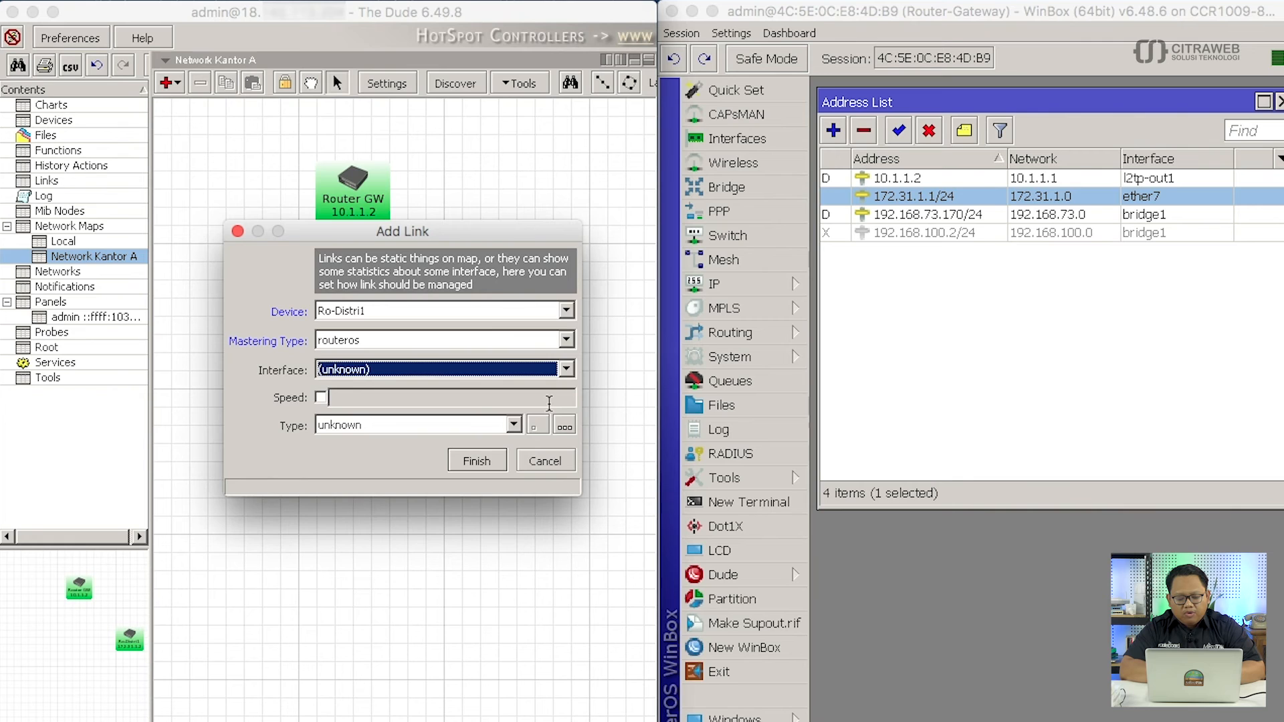
Use Router GW's ether7 as a gigabit ethernet link and create it.
left_click(566, 311)
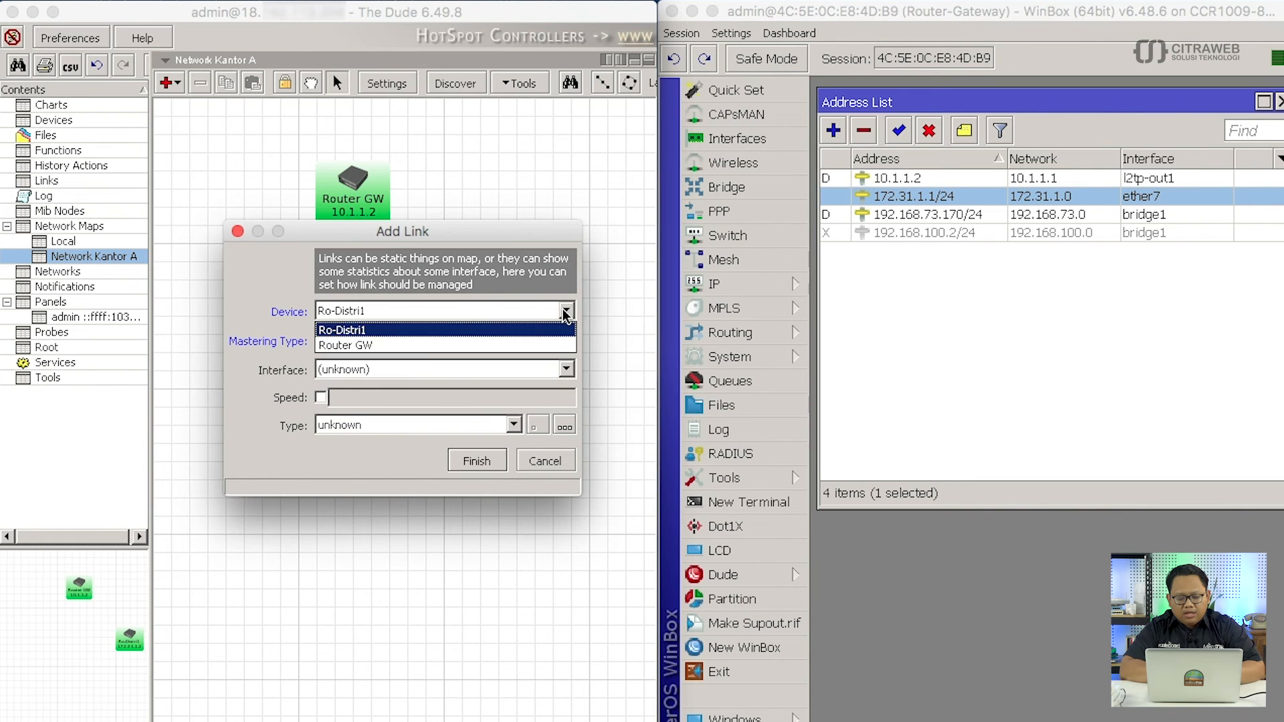
left_click(547, 345)
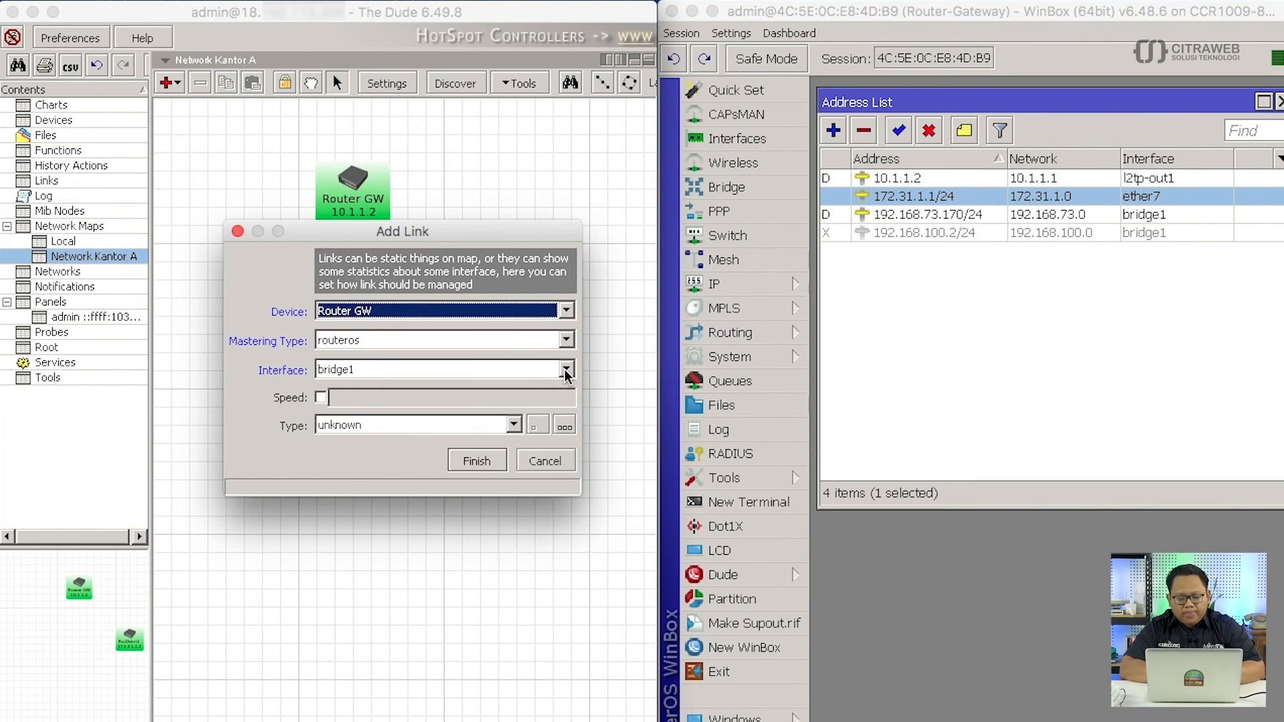
left_click(565, 370)
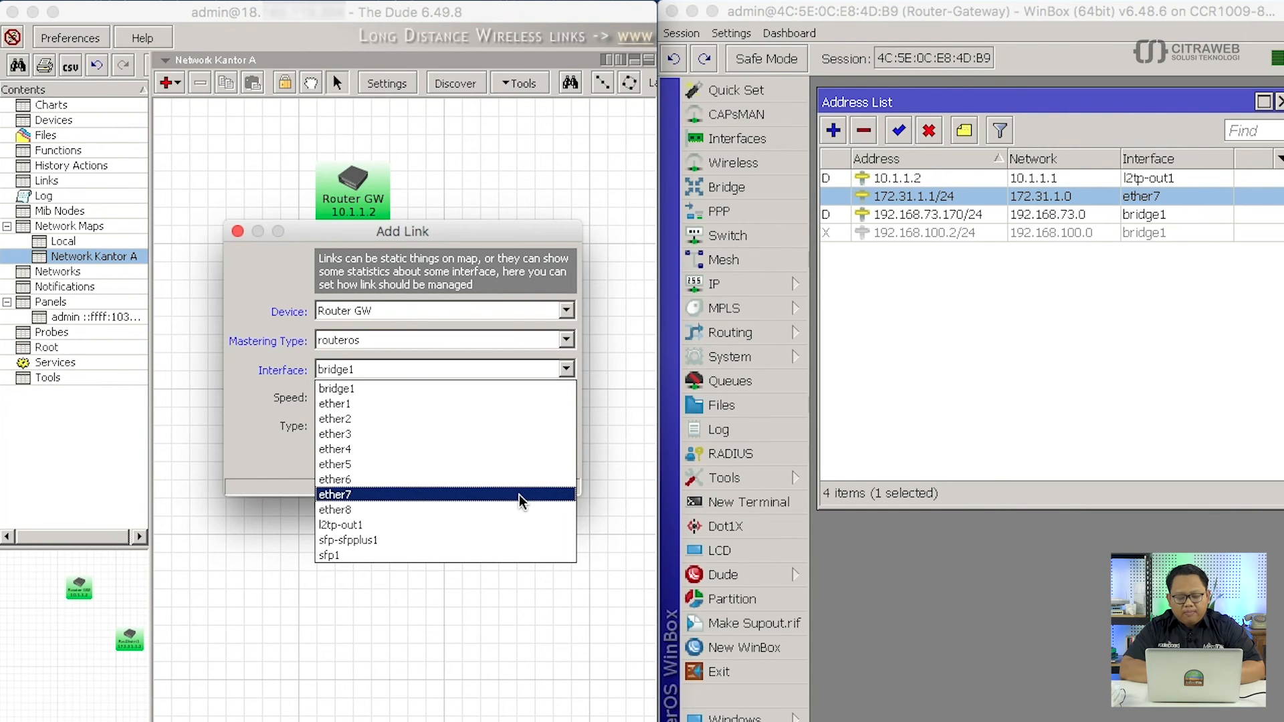
left_click(485, 495)
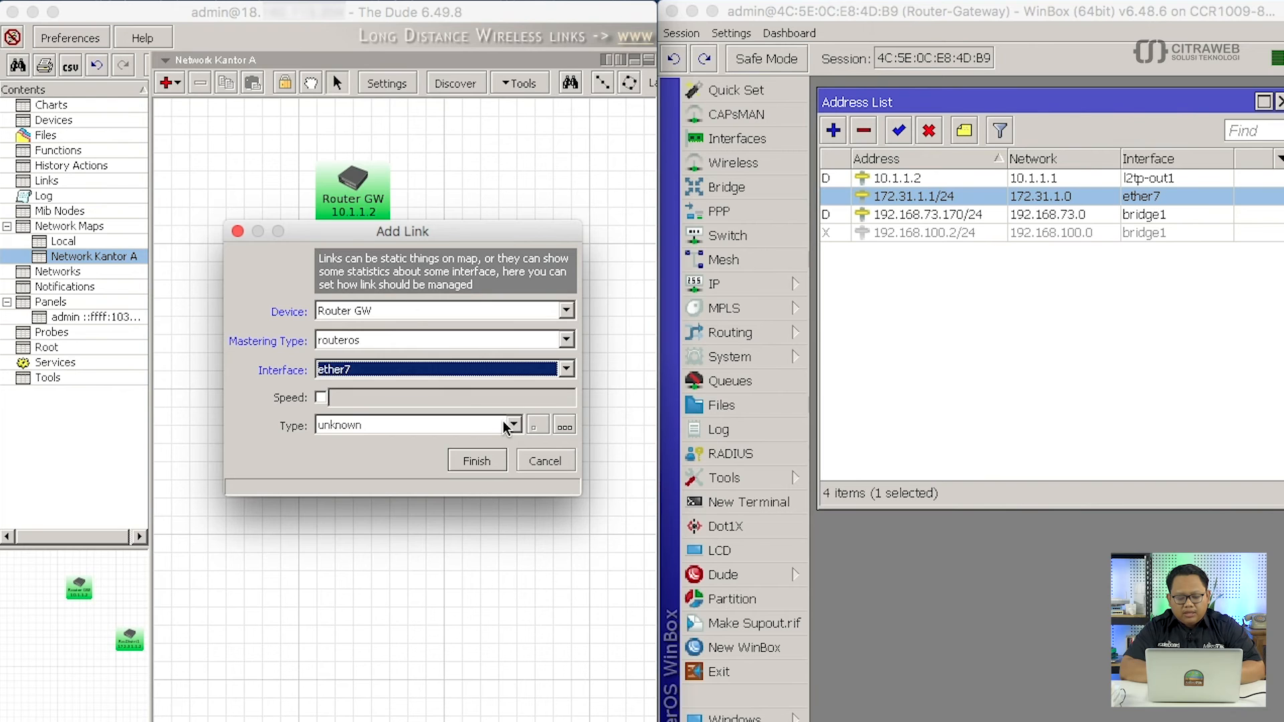
left_click(506, 428)
left_click(479, 487)
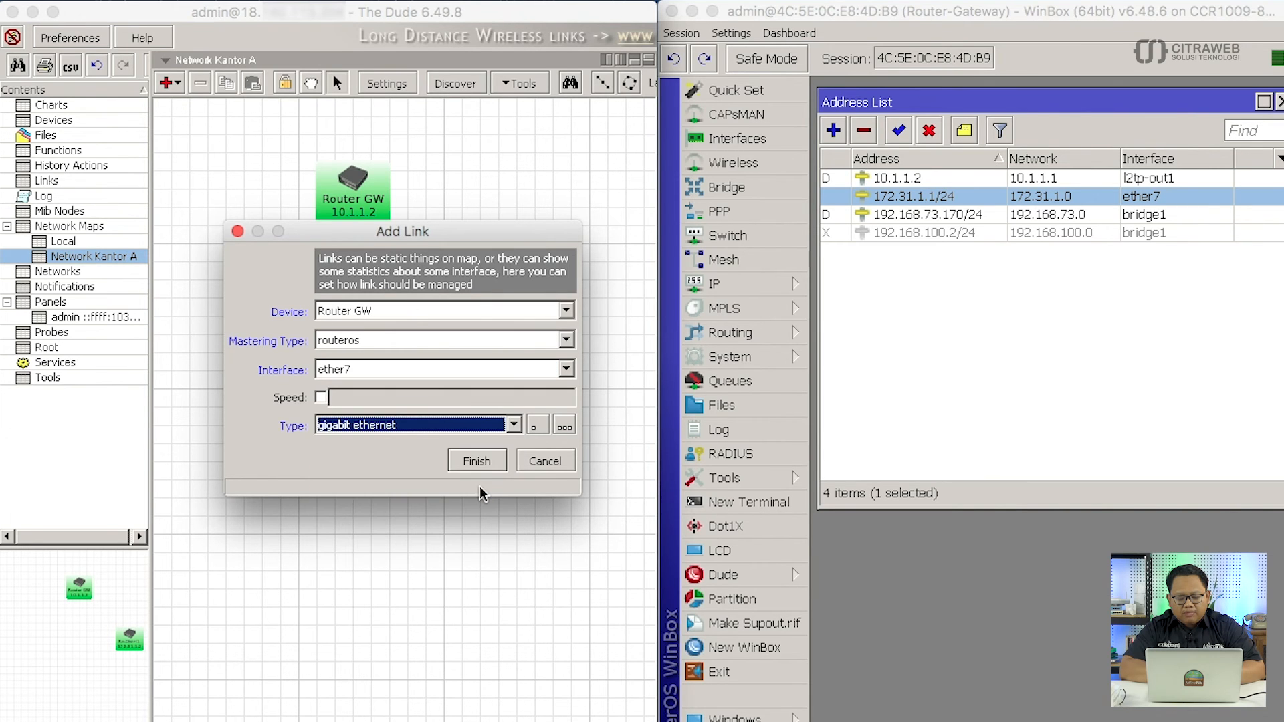
left_click(477, 460)
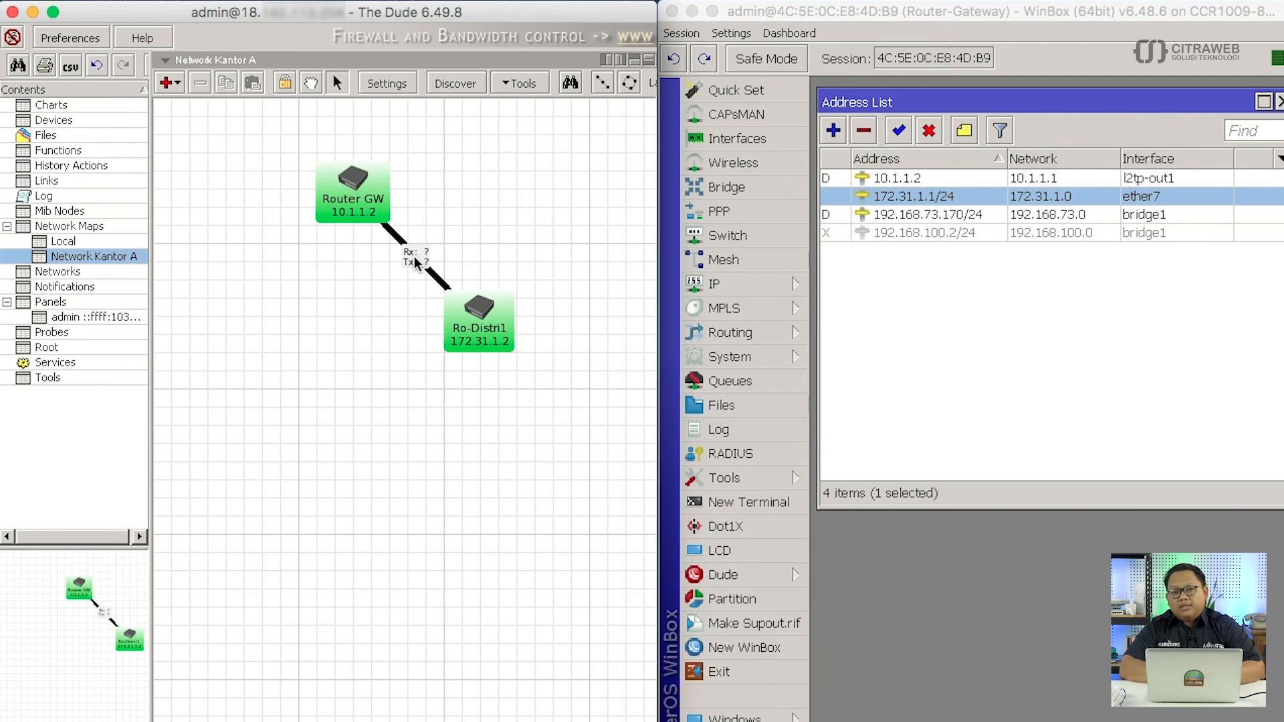
Check the ether7 traffic popup until the link reads Rx 560 bps and Tx 560 bps.
mouse_move(415, 261)
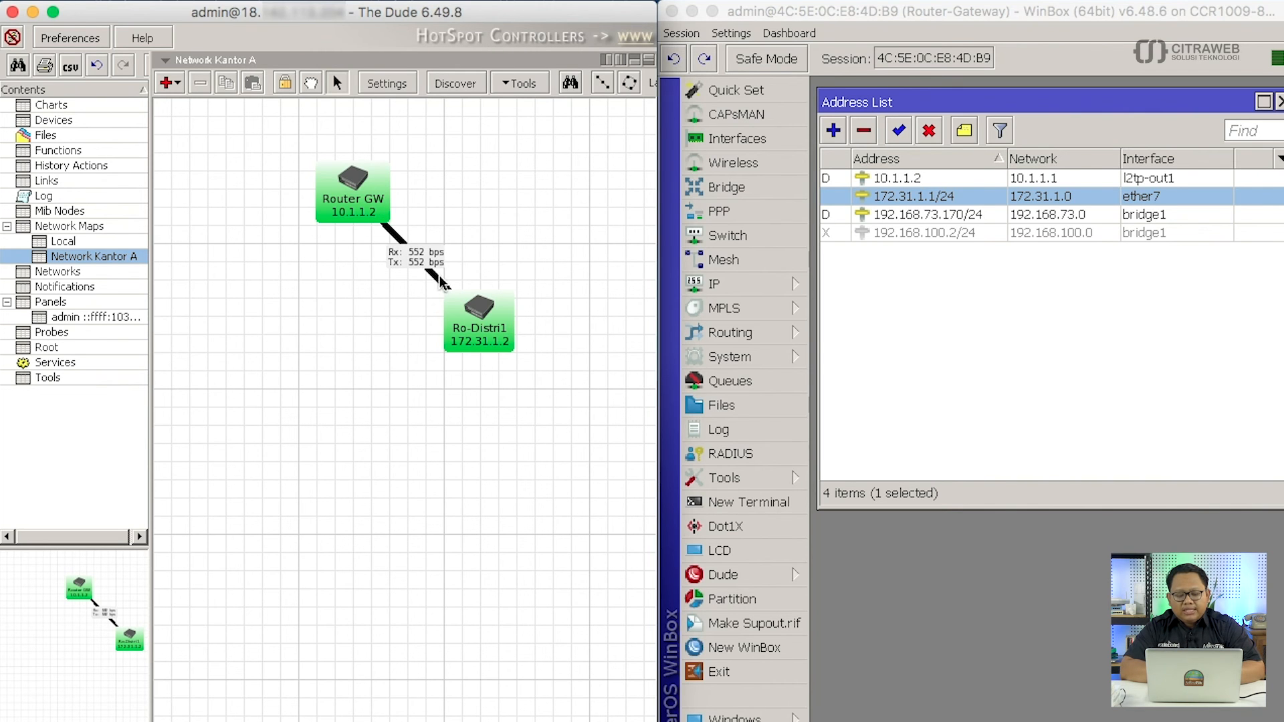
mouse_move(393, 232)
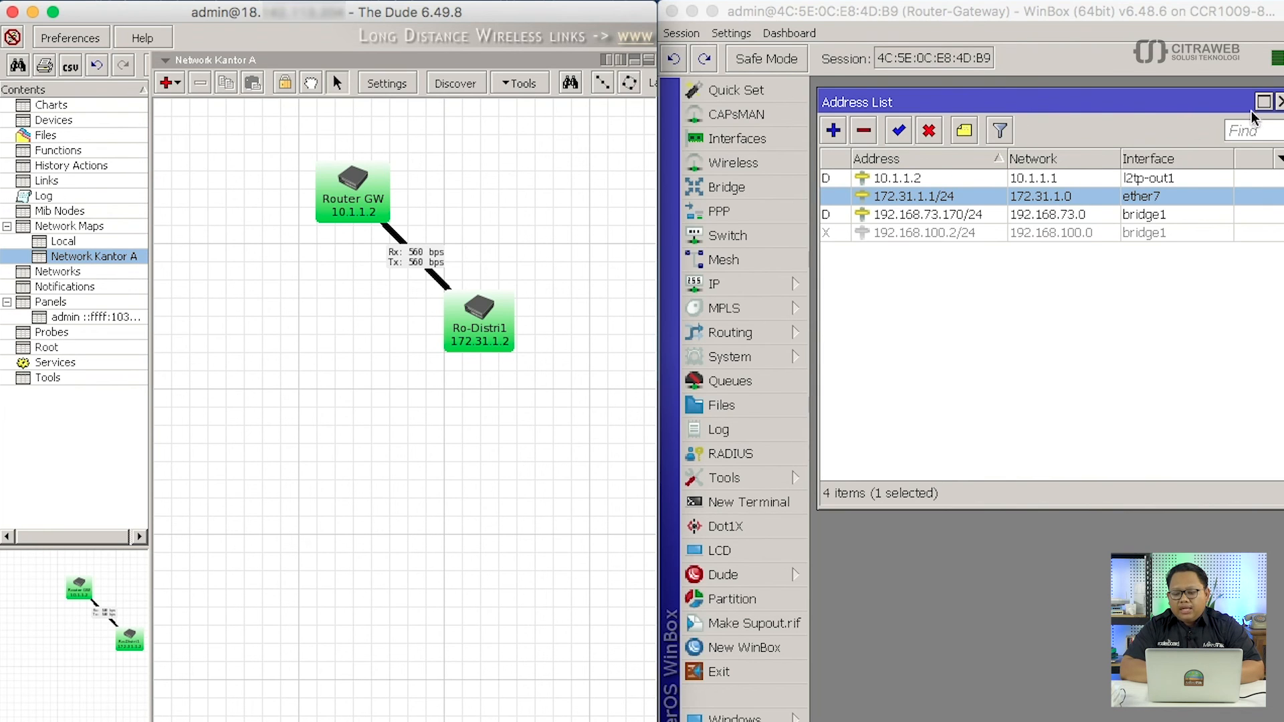
Close the Address List and disable l2tp-out1 in WinBox's PPP interface list.
left_click(1280, 102)
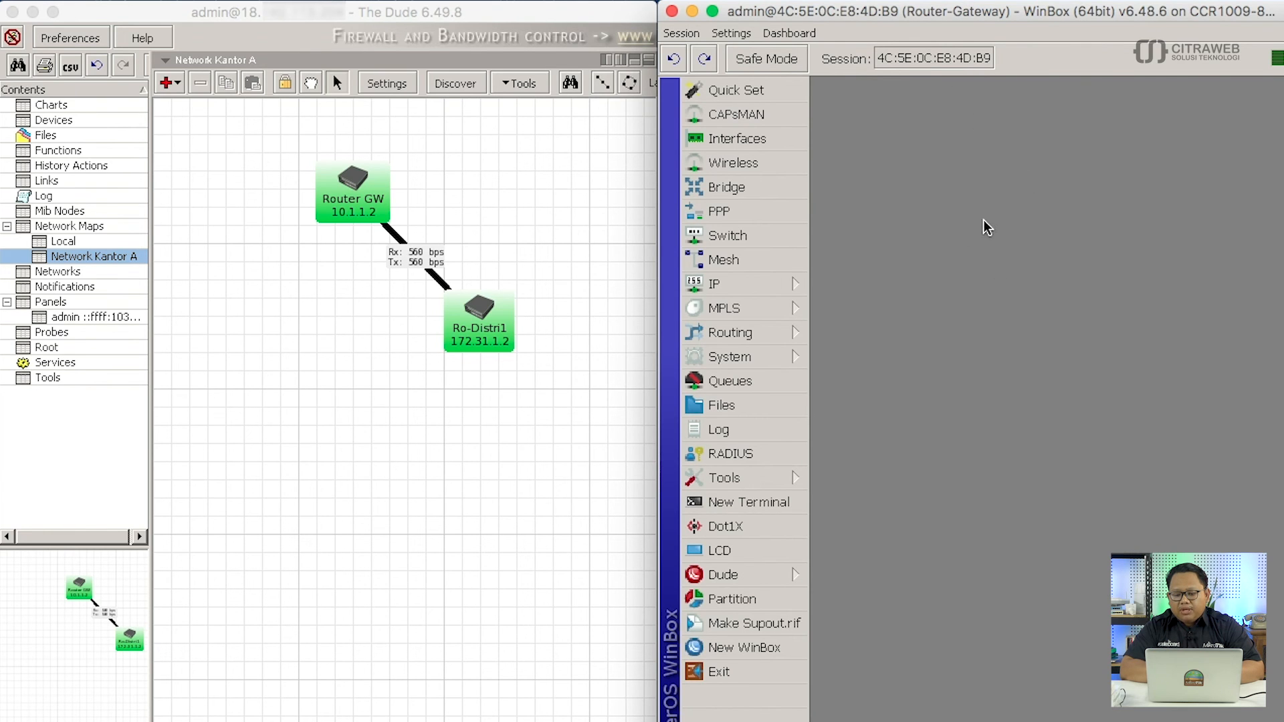
left_click(761, 211)
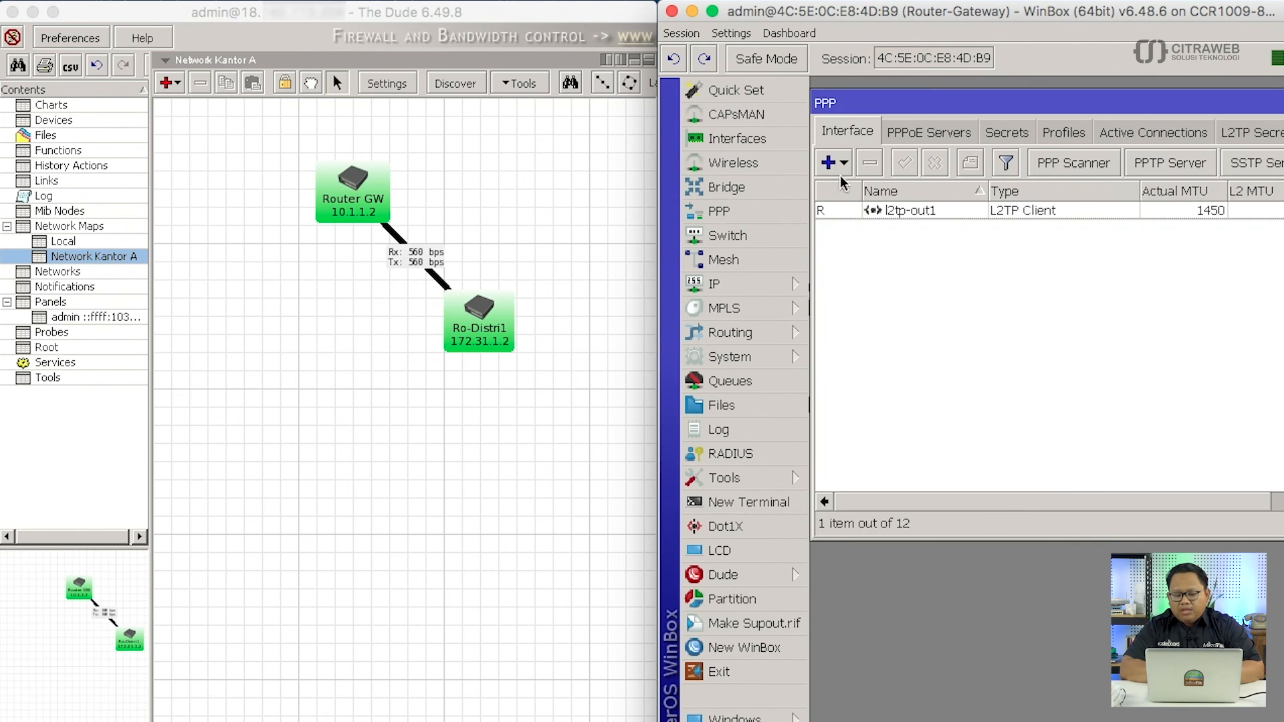
left_click_drag(888, 101, 903, 97)
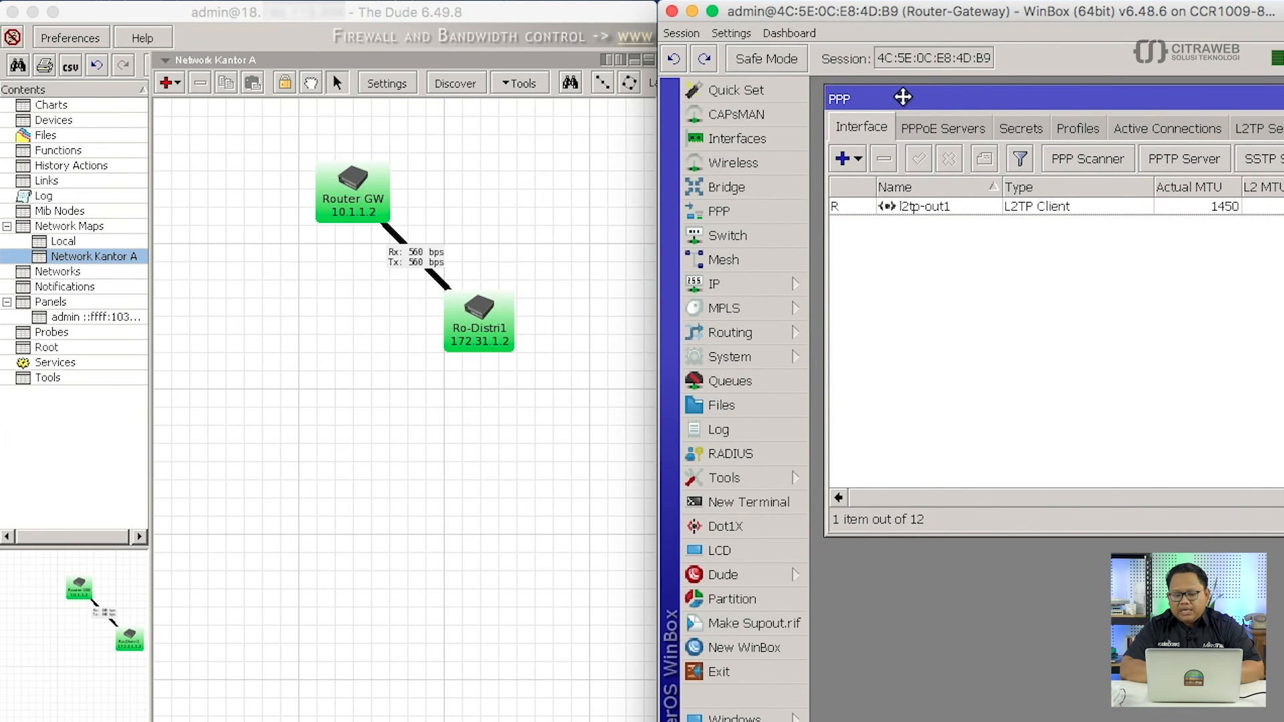
left_click(933, 205)
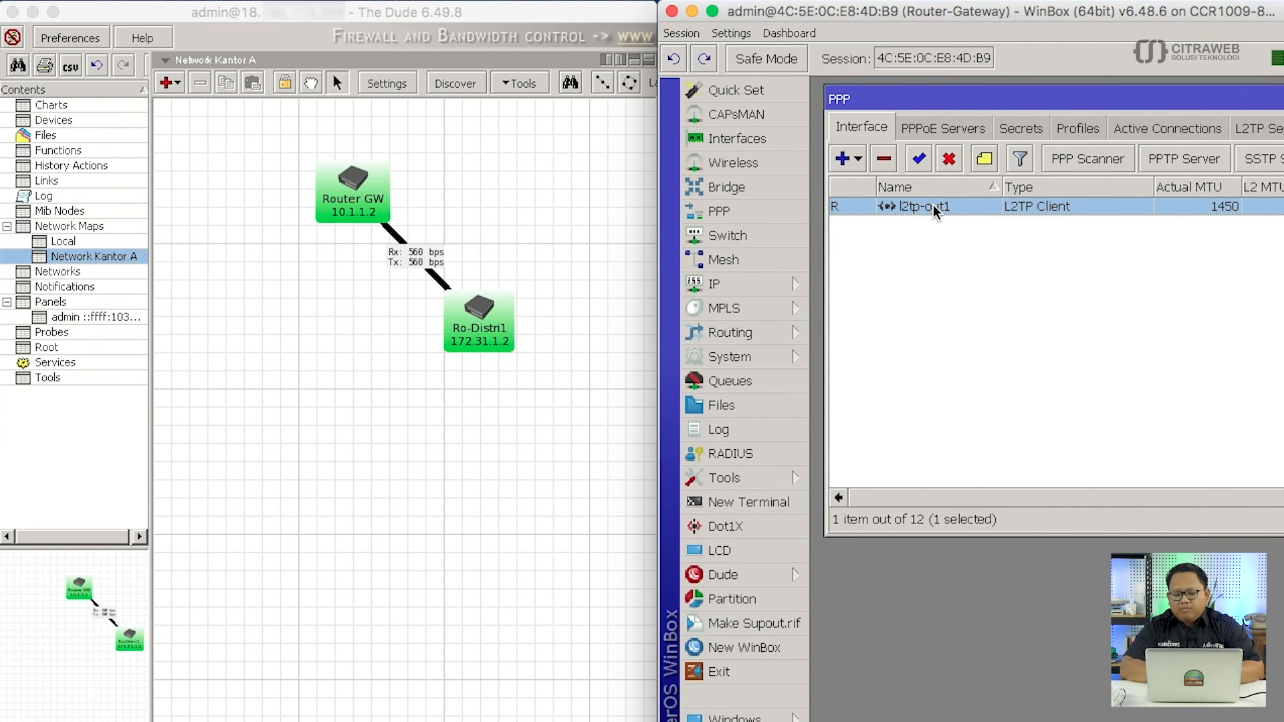
left_click(949, 159)
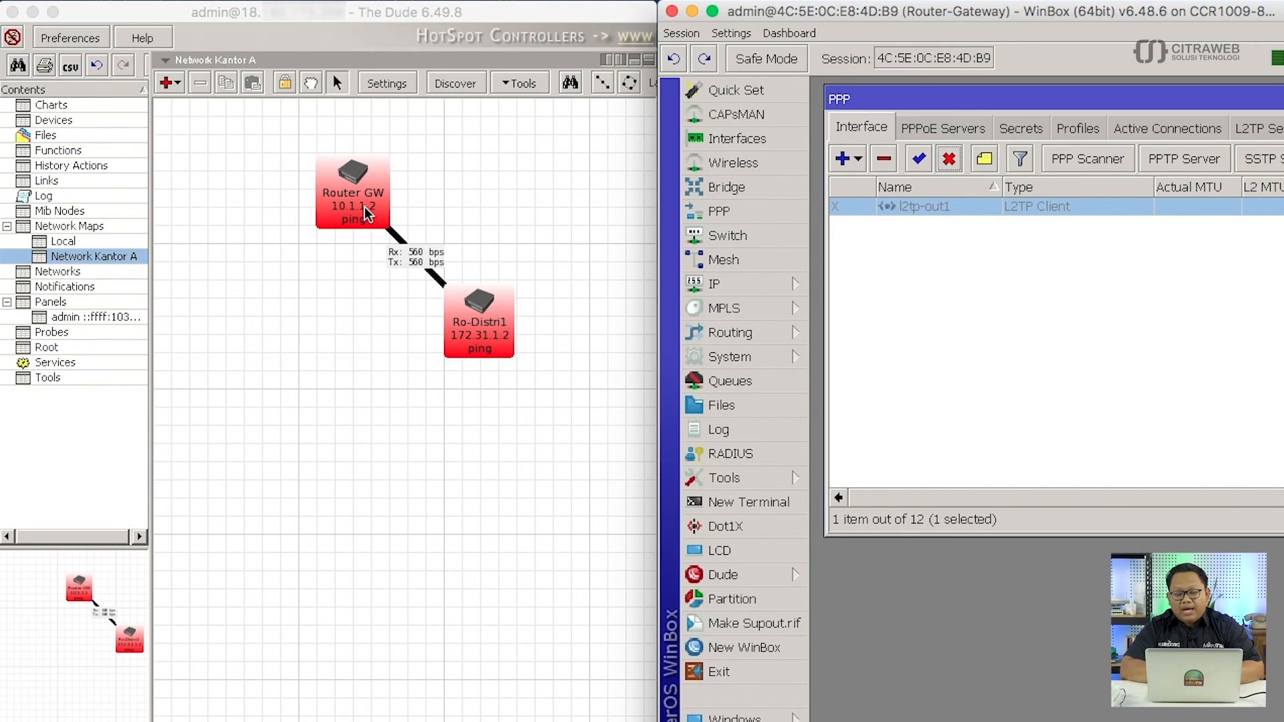
mouse_move(364, 208)
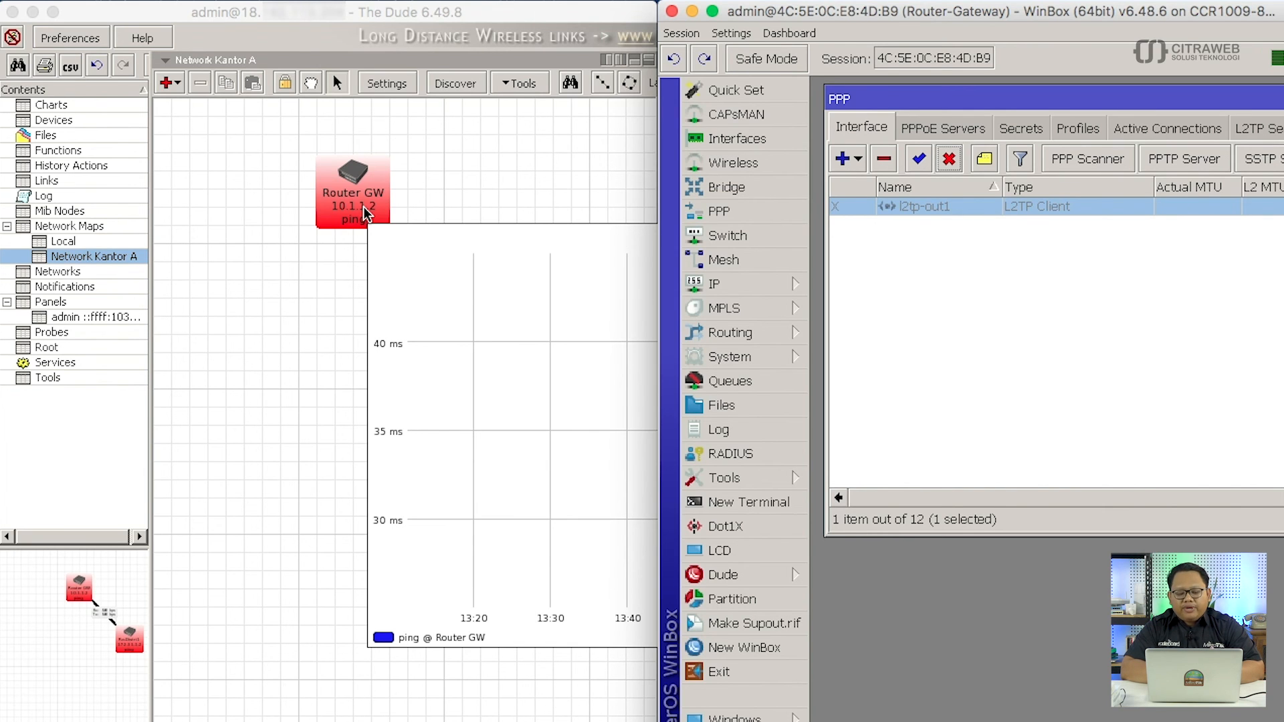